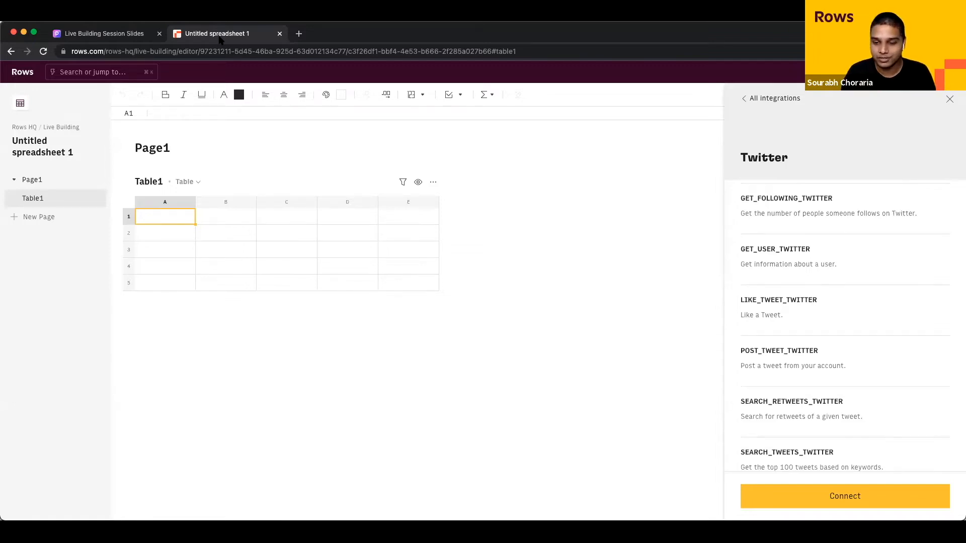
Step: Close the Twitter integrations side panel, leaving 'Untitled spreadsheet 1' with an empty Table1
{"action": "left_click", "coordinate": [949, 99]}
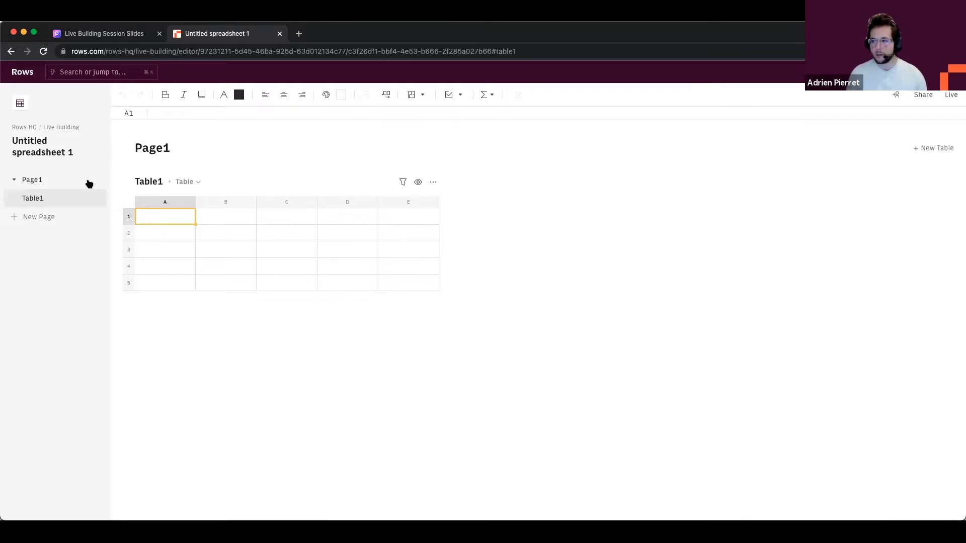
Step: Rename the spreadsheet to 'Christmas Day' and its page to 'Party list'
{"action": "left_click", "coordinate": [51, 156]}
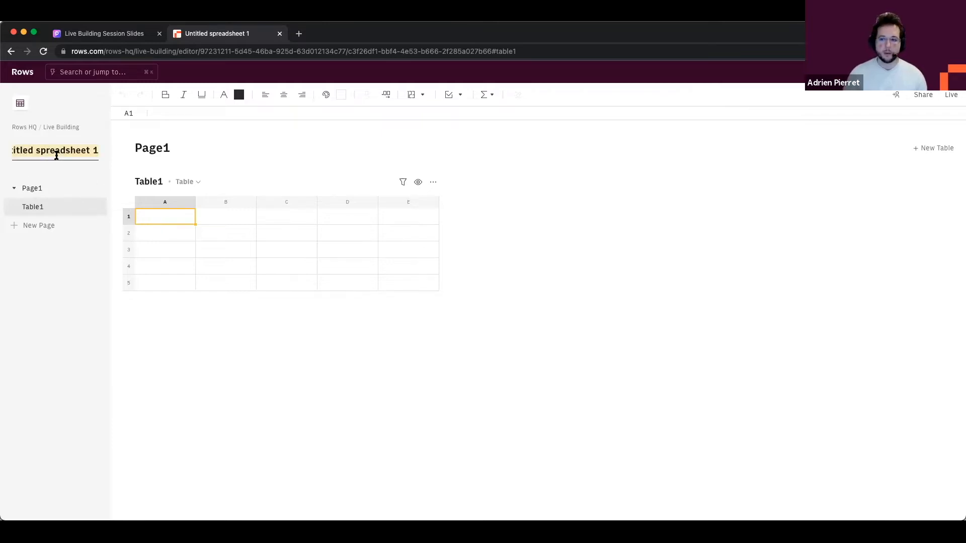
{"action": "type", "text": "Christman"}
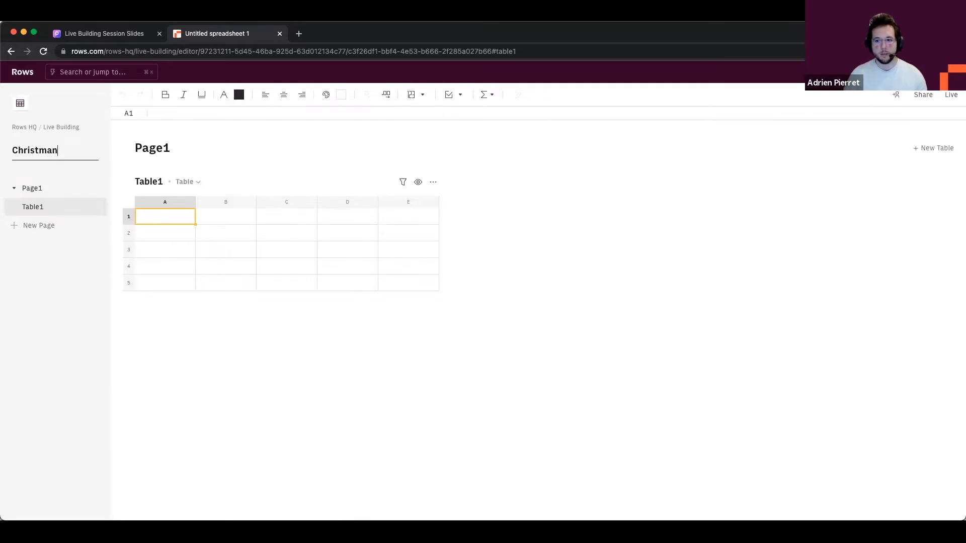
{"action": "key", "text": "BackSpace"}
{"action": "type", "text": "s Day"}
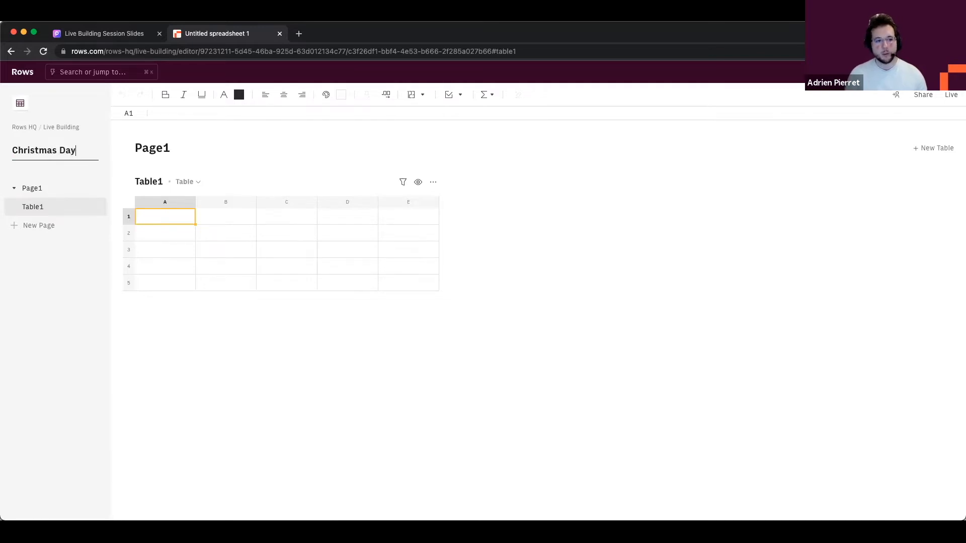
{"action": "key", "text": "Return"}
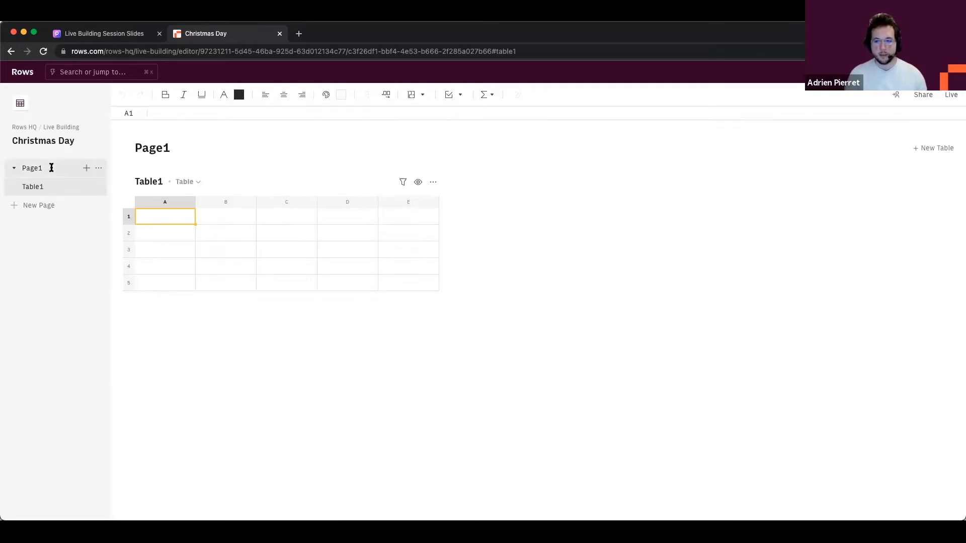
{"action": "double_click", "coordinate": [52, 169]}
{"action": "type", "text": "Party list"}
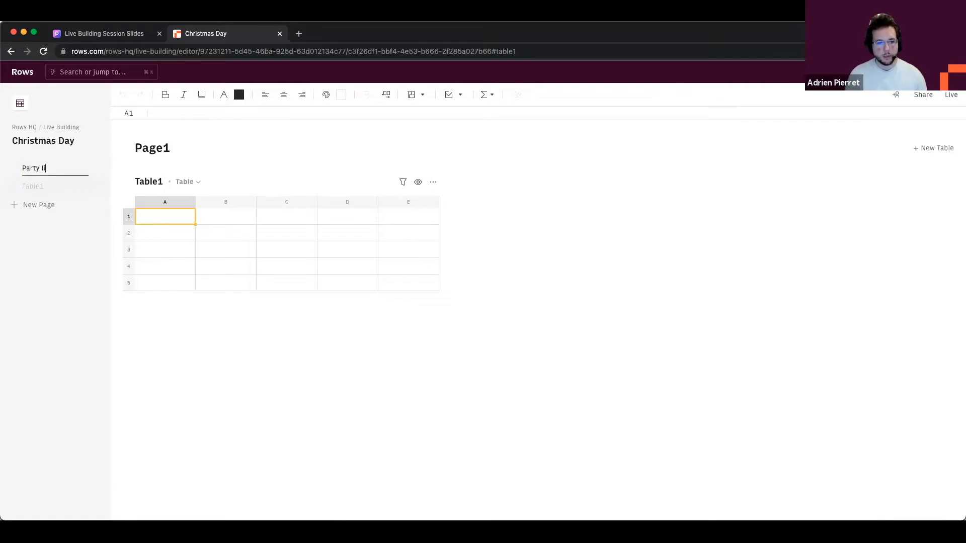
{"action": "key", "text": "Return"}
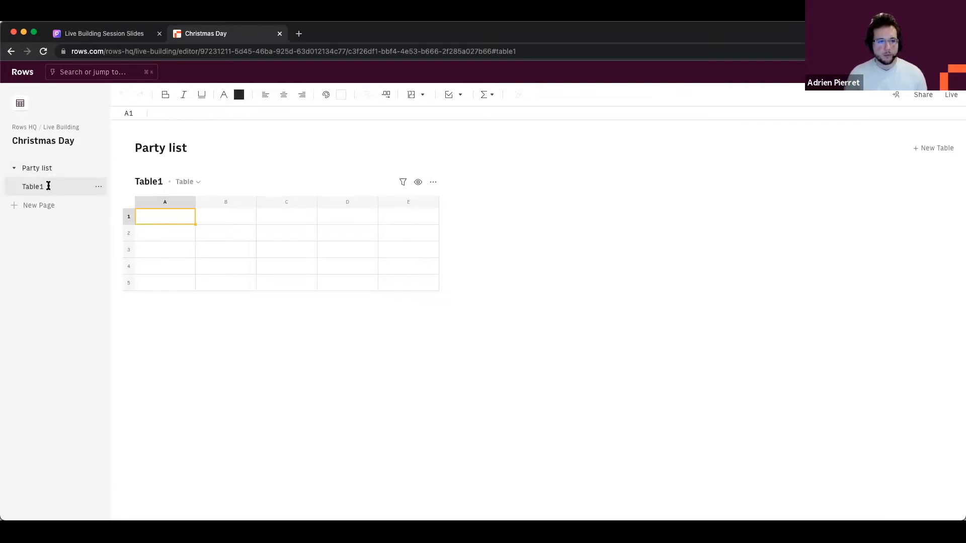
Step: Rename Table1 to 'Form' and add a second table named 'Log'
{"action": "double_click", "coordinate": [49, 187]}
{"action": "type", "text": "Form"}
{"action": "key", "text": "Return"}
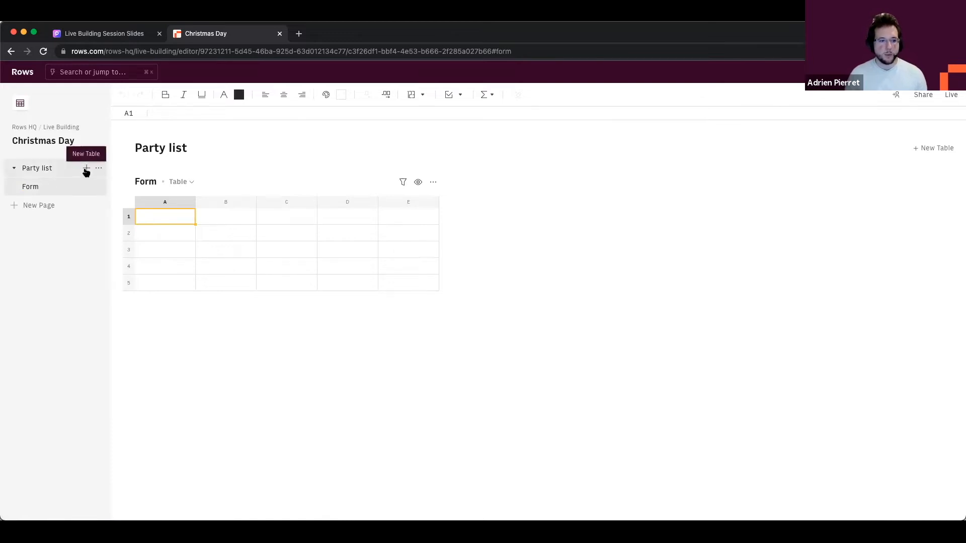
{"action": "left_click", "coordinate": [82, 171]}
{"action": "double_click", "coordinate": [48, 205]}
{"action": "type", "text": "Log"}
{"action": "key", "text": "Return"}
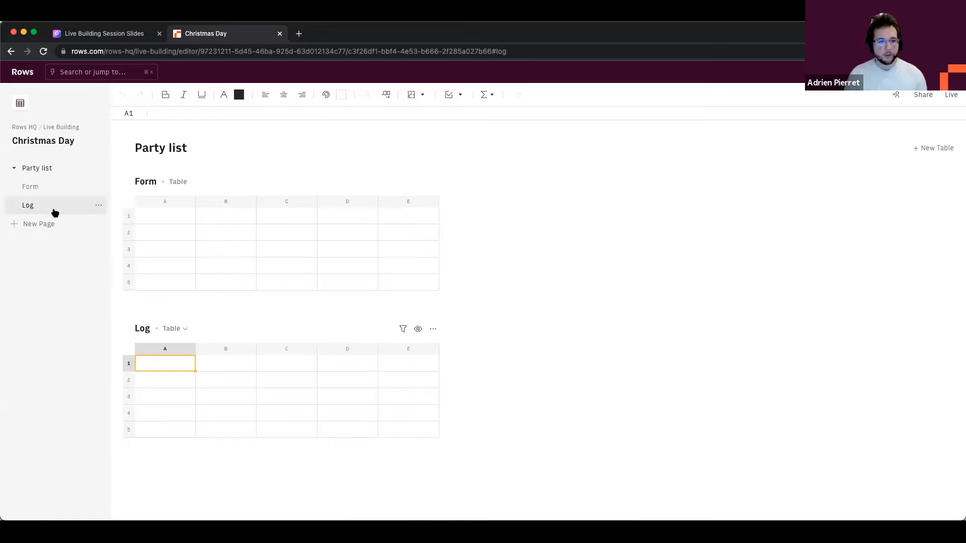
Step: Enter labels First name, Last name, Email and Phone in Form cells A1–A4
{"action": "left_click", "coordinate": [161, 218]}
{"action": "type", "text": "First name"}
{"action": "key", "text": "Return"}
{"action": "type", "text": "Last name"}
{"action": "key", "text": "Return"}
{"action": "type", "text": "Email"}
{"action": "key", "text": "Return"}
{"action": "type", "text": "Phone"}
{"action": "key", "text": "Return"}
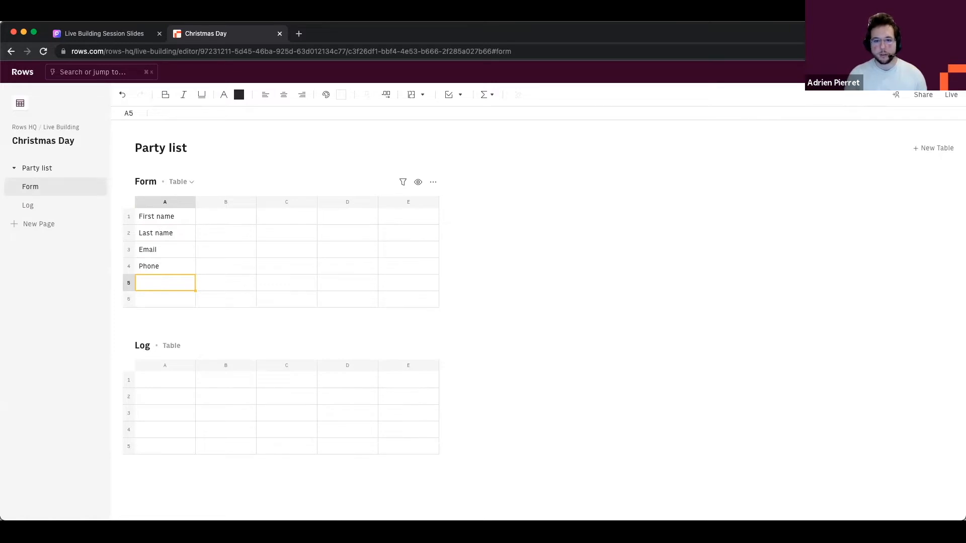
Step: Add 'Dietary restrictions' and 'Bringing +1?' in A5–A6, widening column A to fit
{"action": "type", "text": "Dietary restrictions"}
{"action": "key", "text": "Return"}
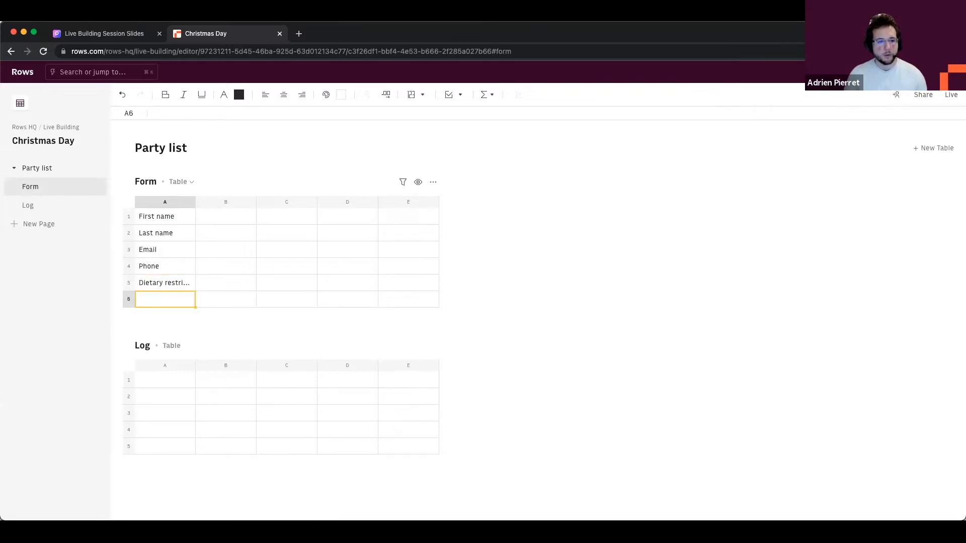
{"action": "left_click_drag", "start_coordinate": [196, 202], "coordinate": [215, 202]}
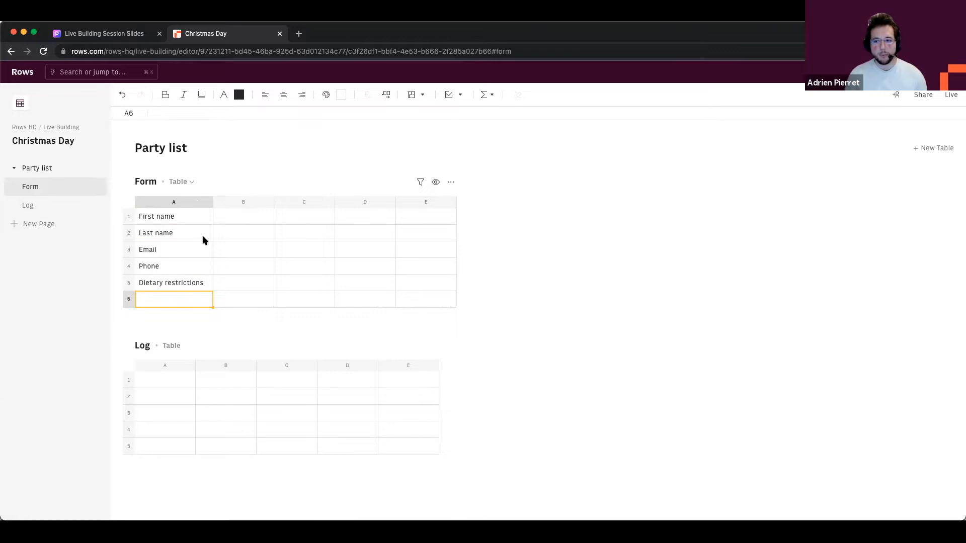
{"action": "type", "text": "Br"}
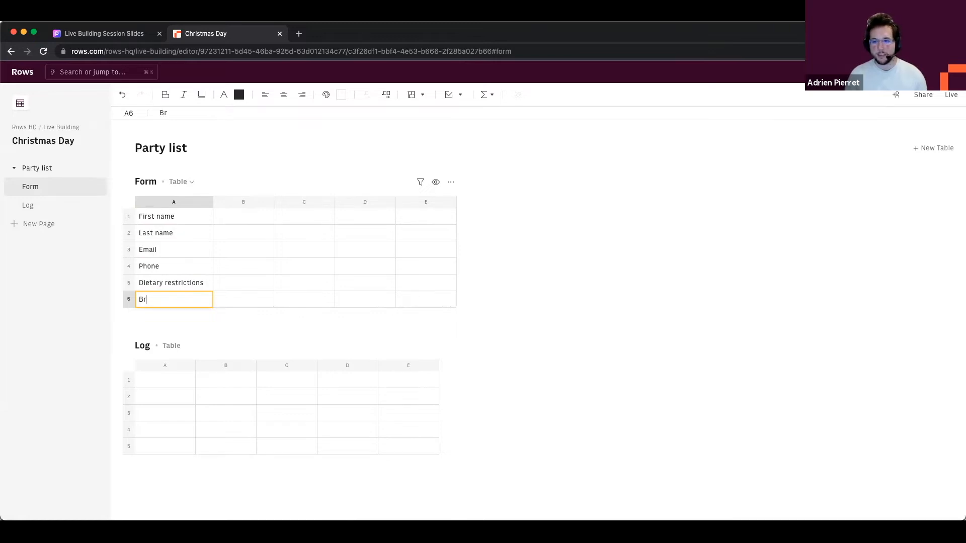
{"action": "type", "text": "inging +1?"}
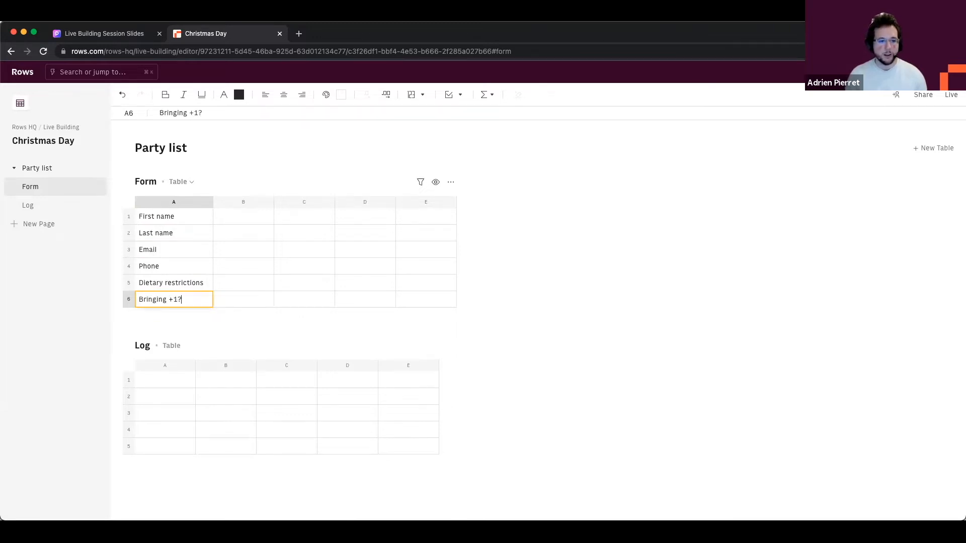
{"action": "key", "text": "Tab"}
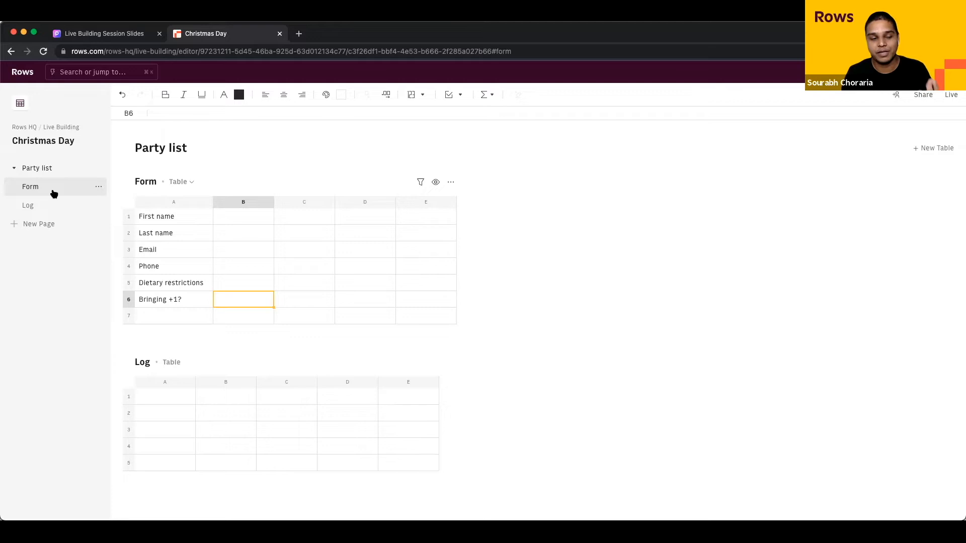
{"action": "left_click_drag", "start_coordinate": [182, 213], "coordinate": [186, 301]}
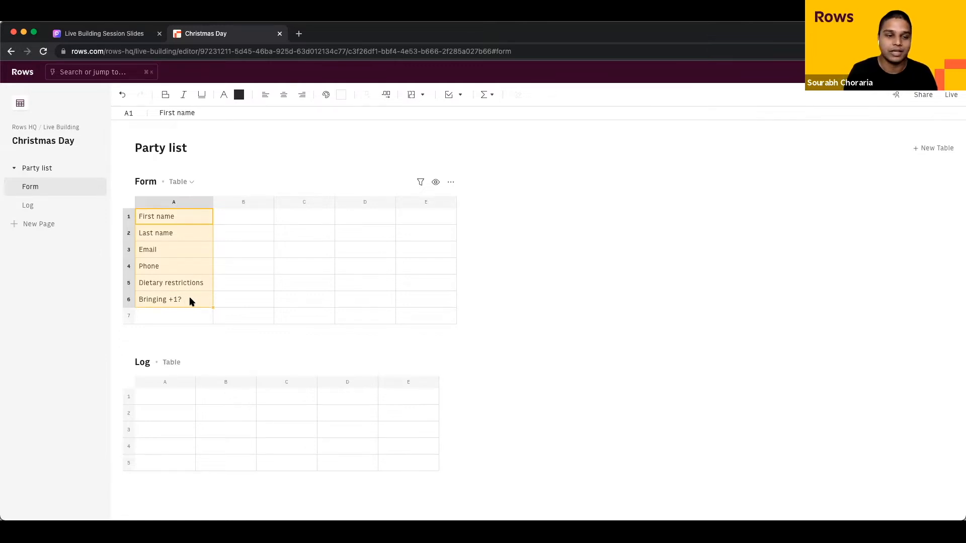
{"action": "left_click", "coordinate": [223, 301]}
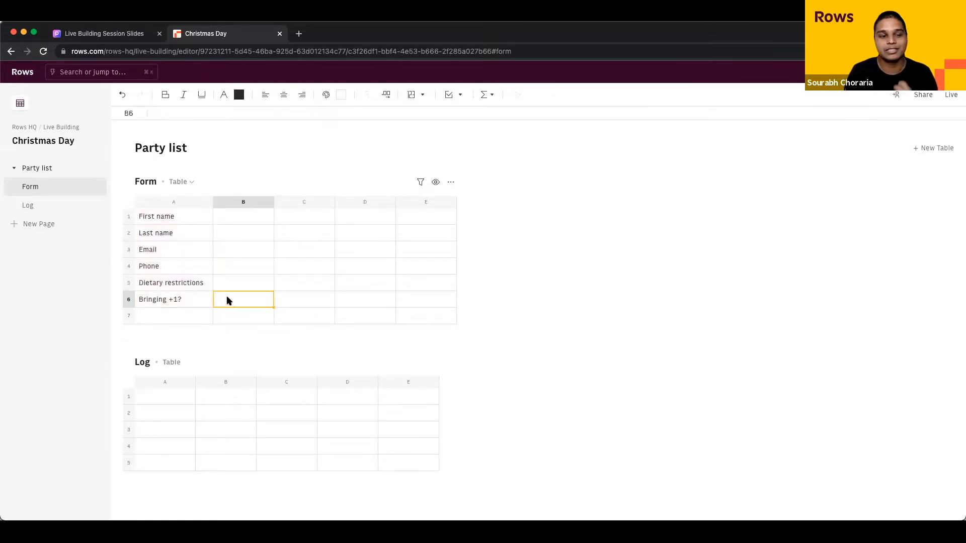
{"action": "left_click", "coordinate": [56, 206]}
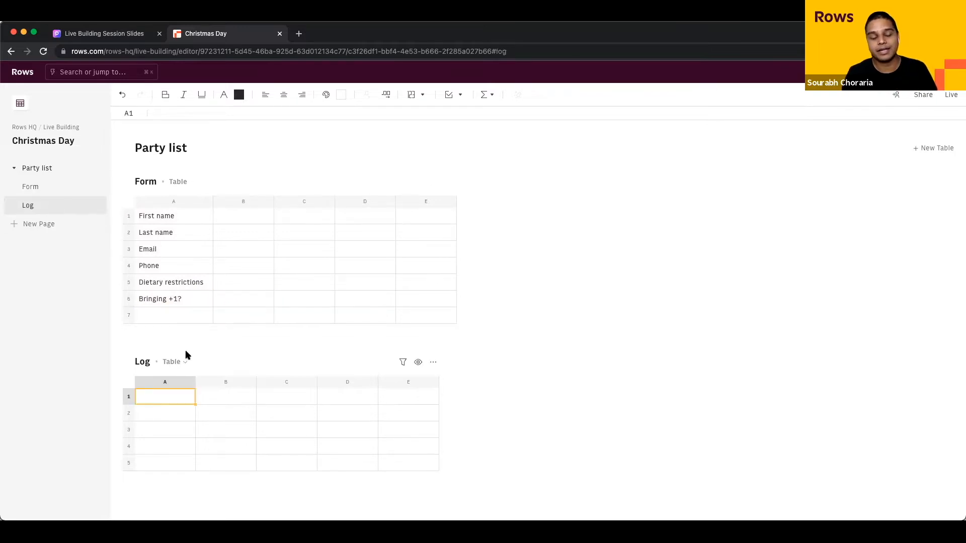
{"action": "left_click", "coordinate": [187, 222]}
{"action": "left_click", "coordinate": [232, 220]}
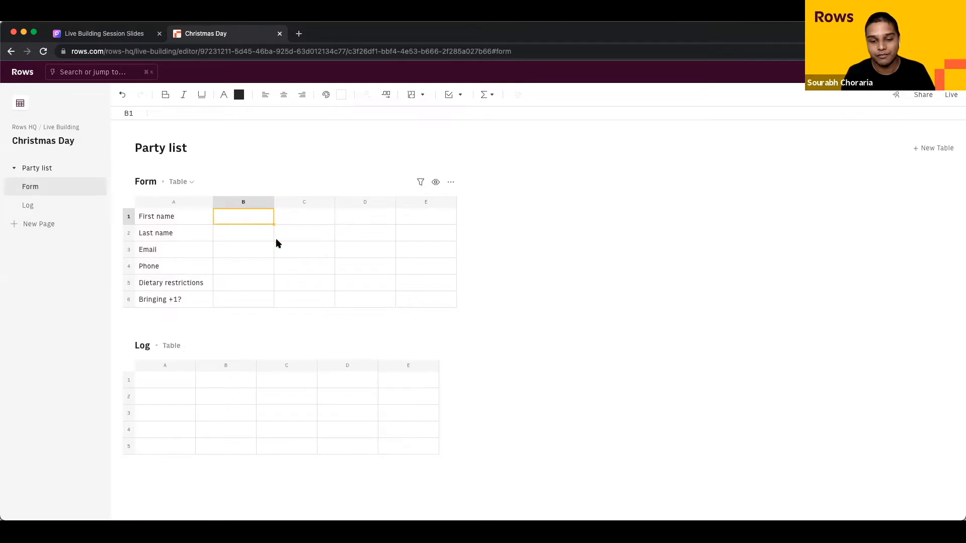
{"action": "left_click", "coordinate": [151, 382]}
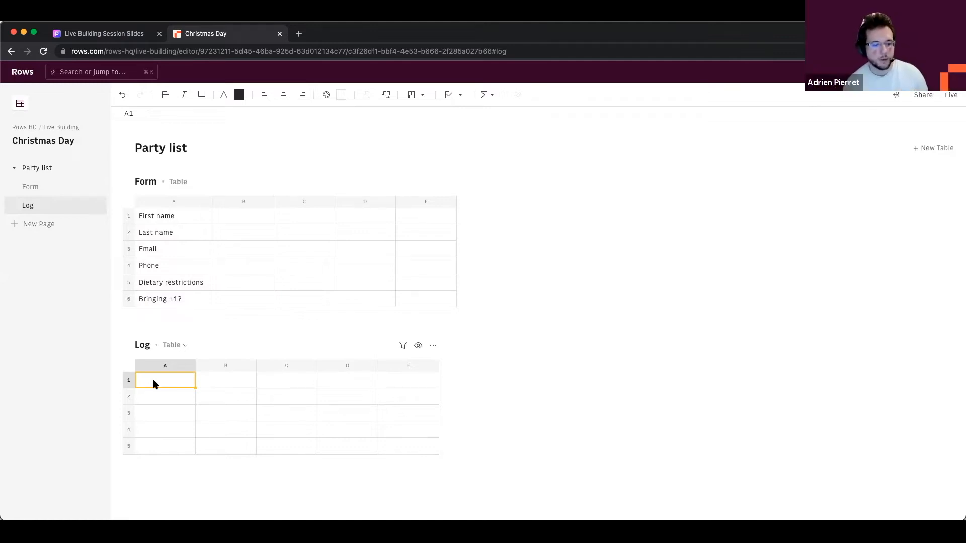
{"action": "left_click", "coordinate": [229, 278]}
{"action": "left_click", "coordinate": [239, 221]}
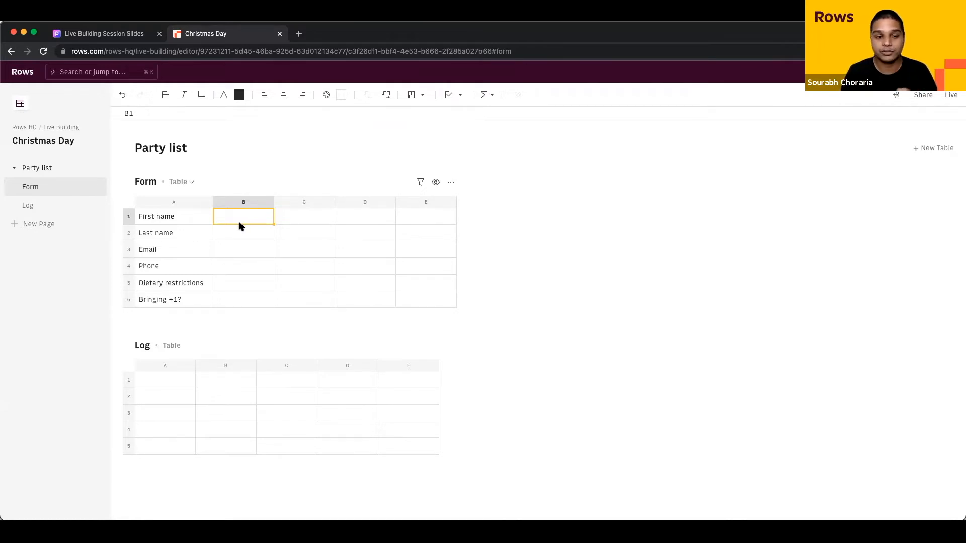
Step: Make cell B1 an Input field from the interactive cell elements dropdown
{"action": "left_click", "coordinate": [464, 100]}
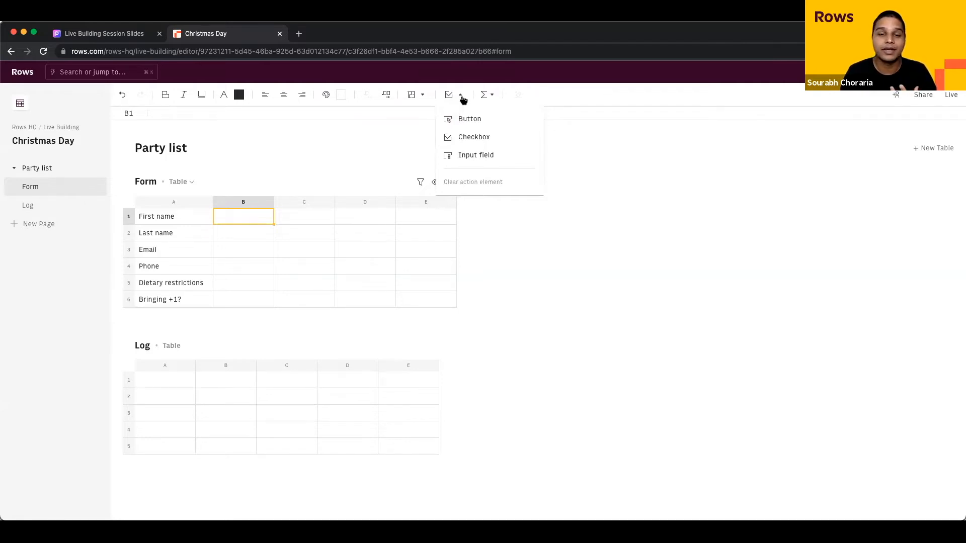
{"action": "left_click", "coordinate": [461, 96]}
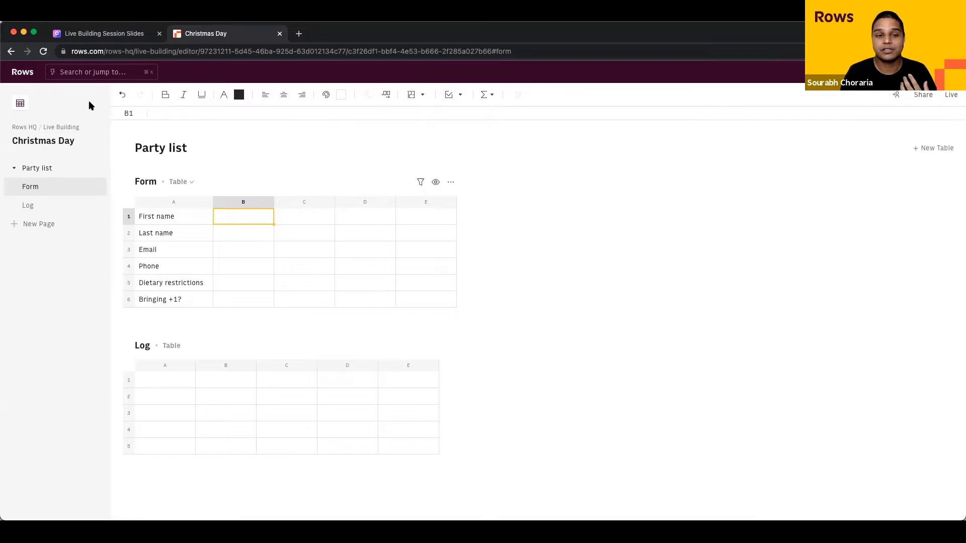
{"action": "left_click", "coordinate": [459, 97]}
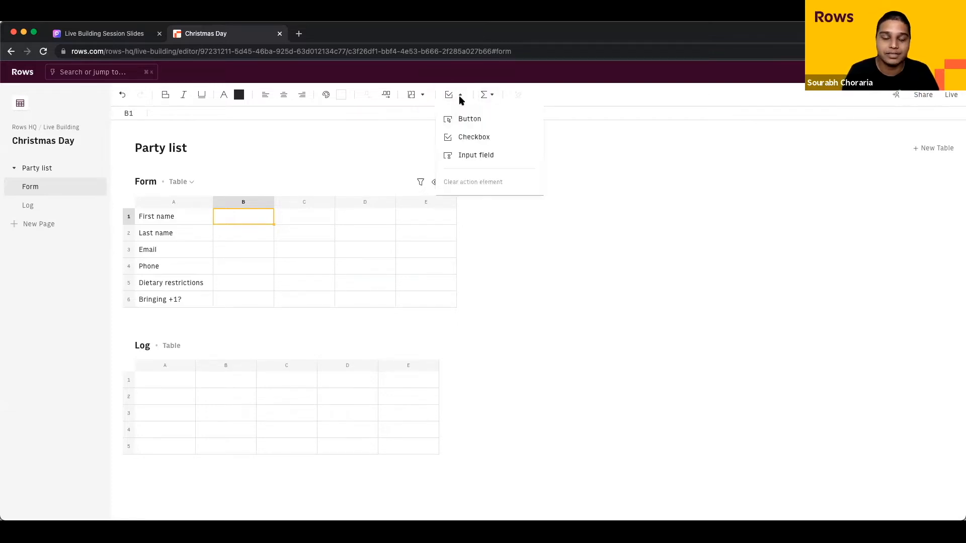
{"action": "left_click", "coordinate": [512, 160]}
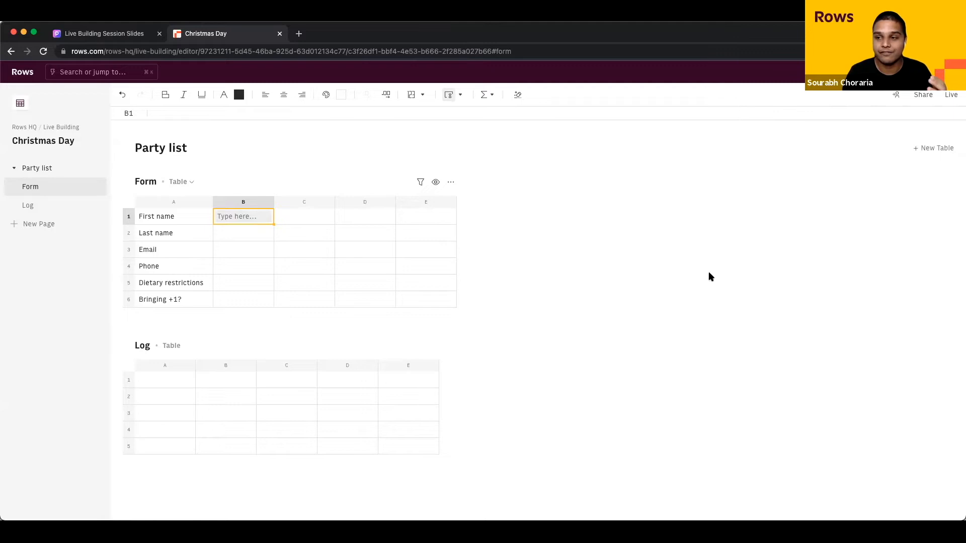
{"action": "left_click", "coordinate": [951, 95]}
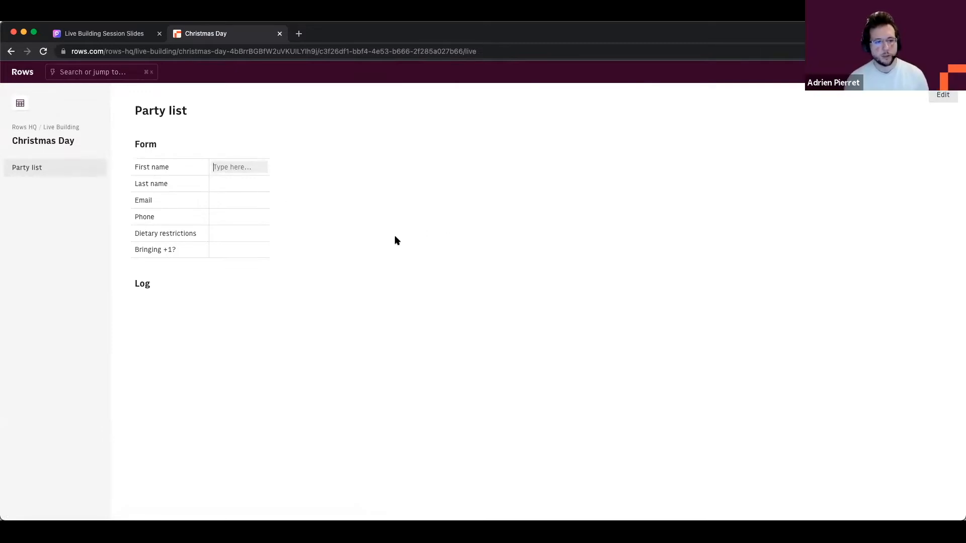
{"action": "left_click", "coordinate": [943, 95]}
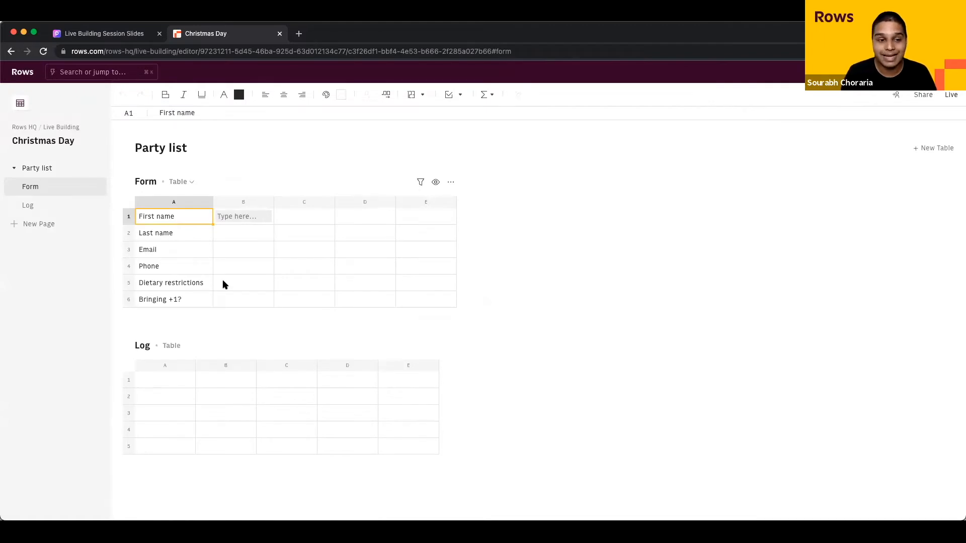
{"action": "left_click", "coordinate": [177, 270]}
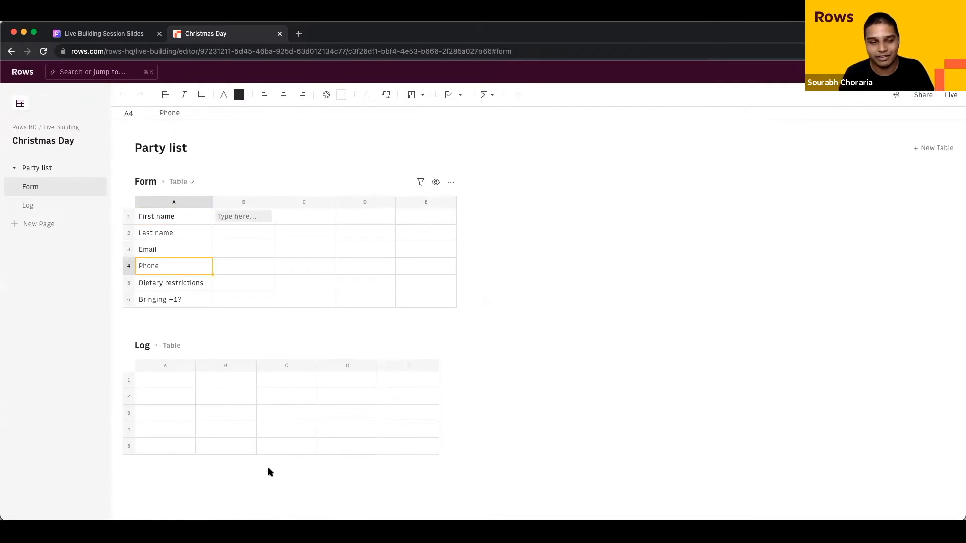
{"action": "left_click", "coordinate": [225, 429]}
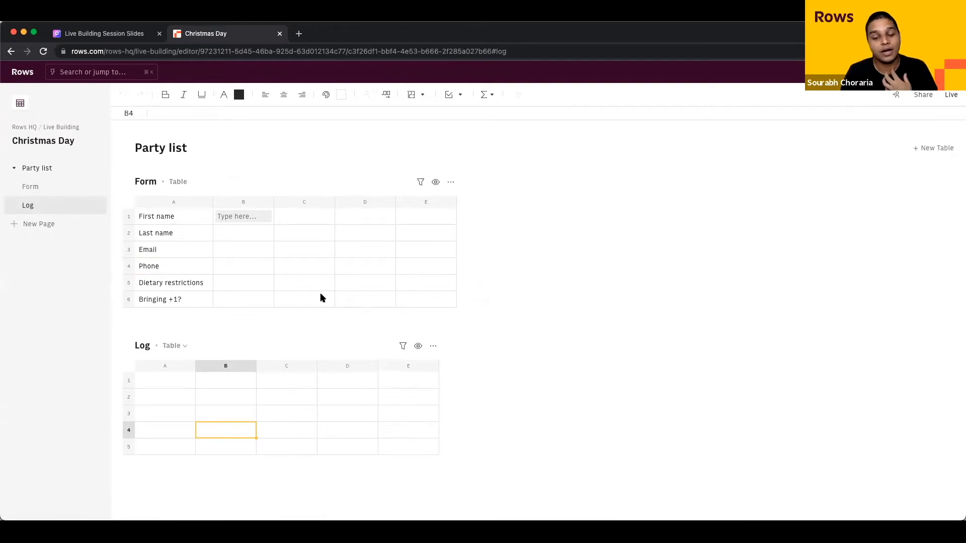
{"action": "left_click", "coordinate": [228, 246]}
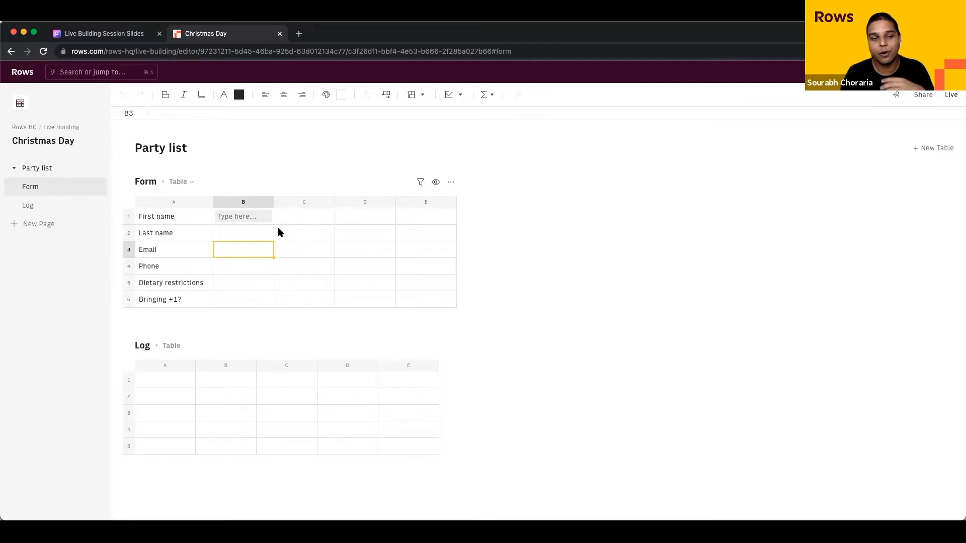
{"action": "left_click", "coordinate": [248, 219]}
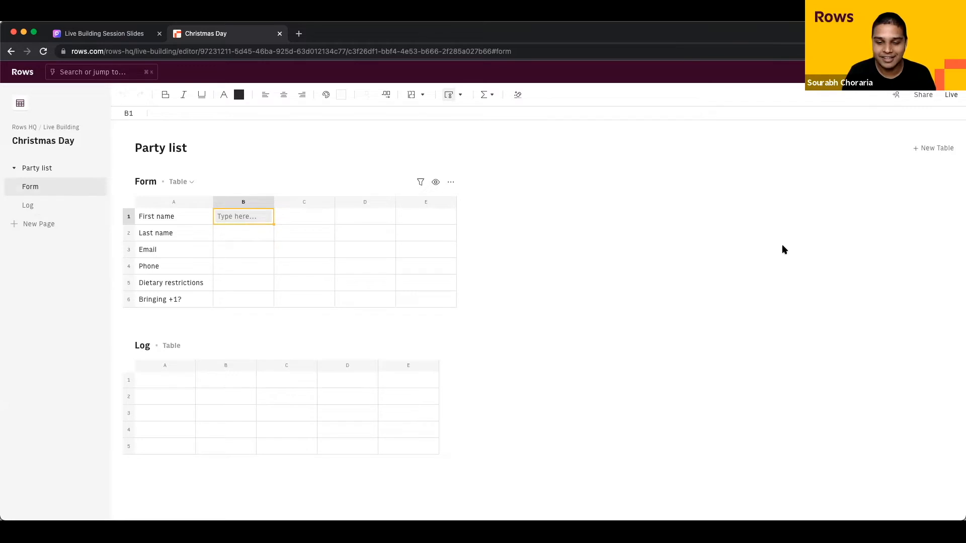
Step: In Live view, enter a test first name in the First name field, then return to Edit
{"action": "left_click", "coordinate": [950, 97]}
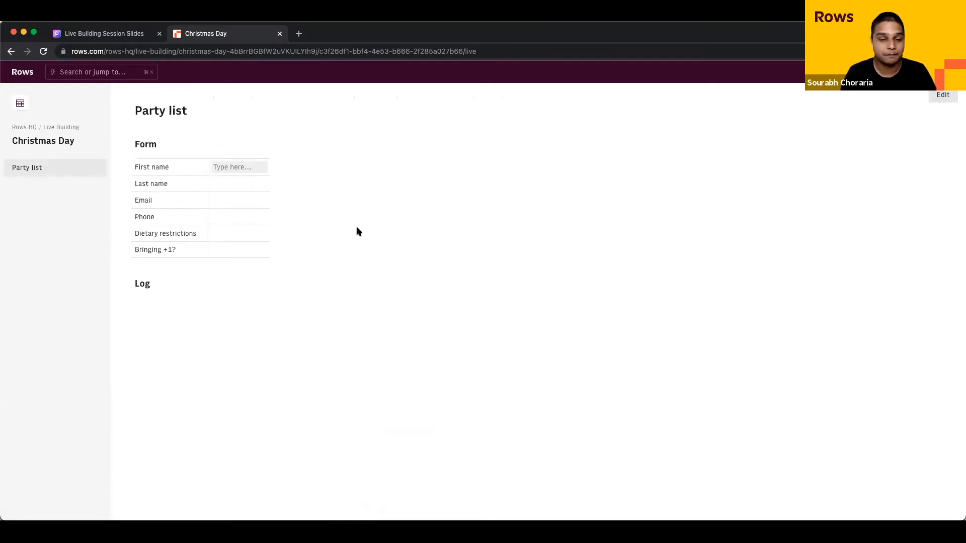
{"action": "left_click", "coordinate": [253, 168]}
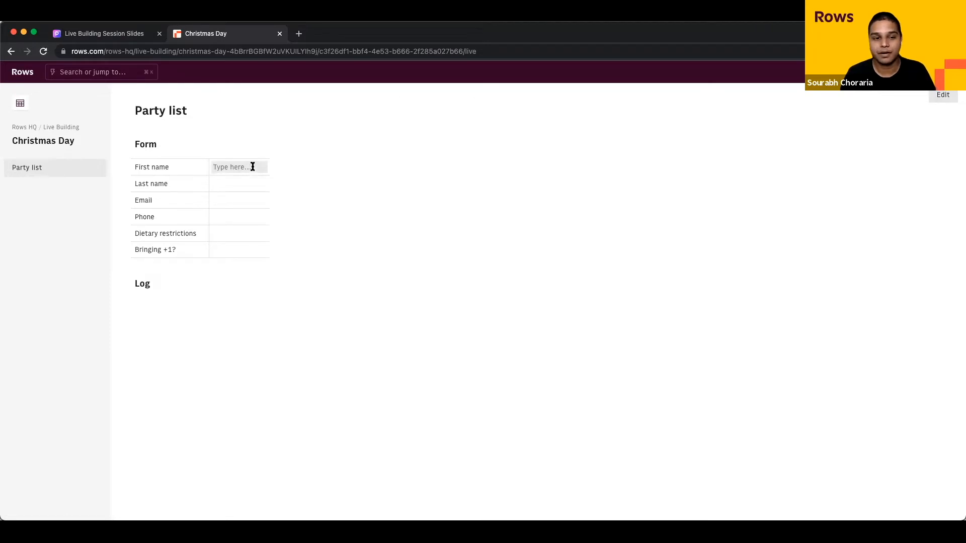
{"action": "type", "text": "Sourabh"}
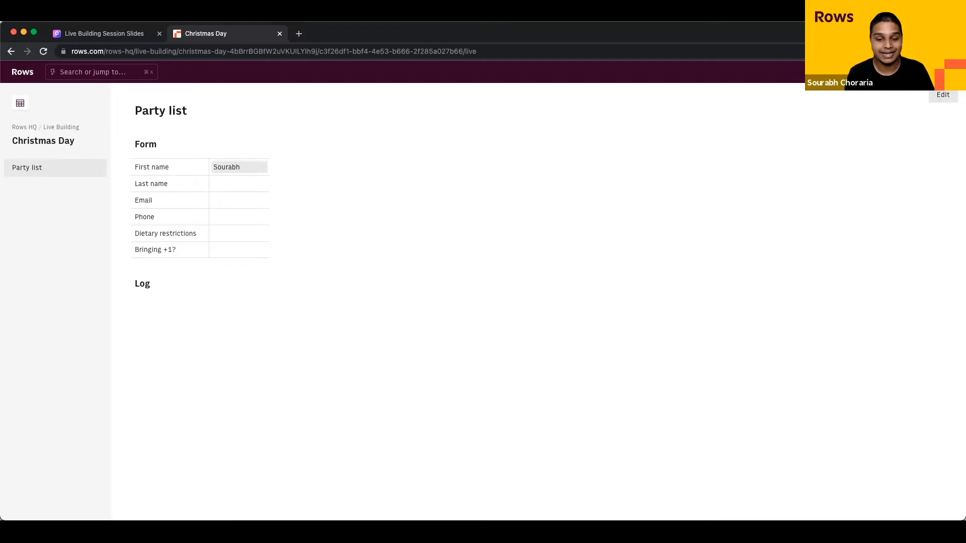
{"action": "left_click_drag", "start_coordinate": [163, 186], "coordinate": [141, 291]}
{"action": "left_click", "coordinate": [174, 298]}
{"action": "left_click_drag", "start_coordinate": [151, 196], "coordinate": [210, 261]}
{"action": "left_click", "coordinate": [254, 166]}
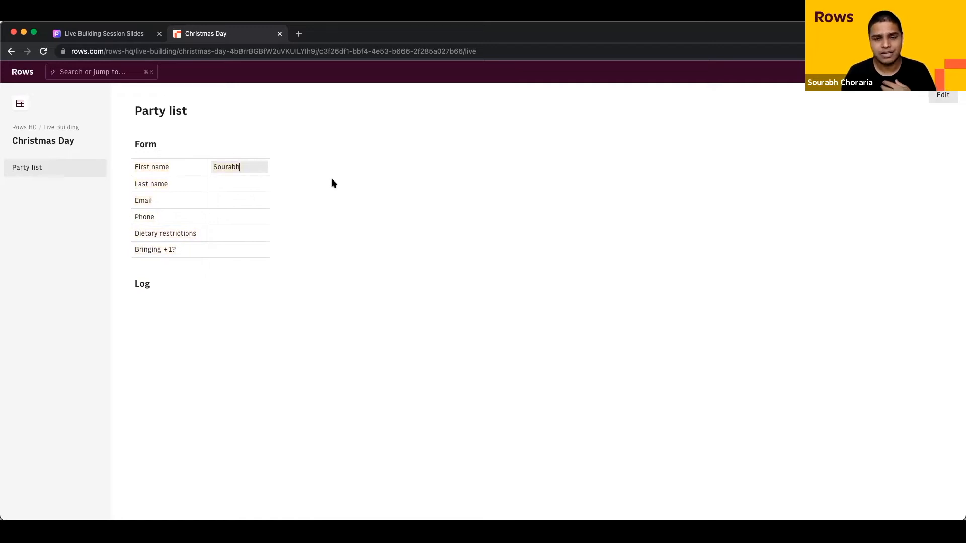
{"action": "left_click", "coordinate": [942, 96]}
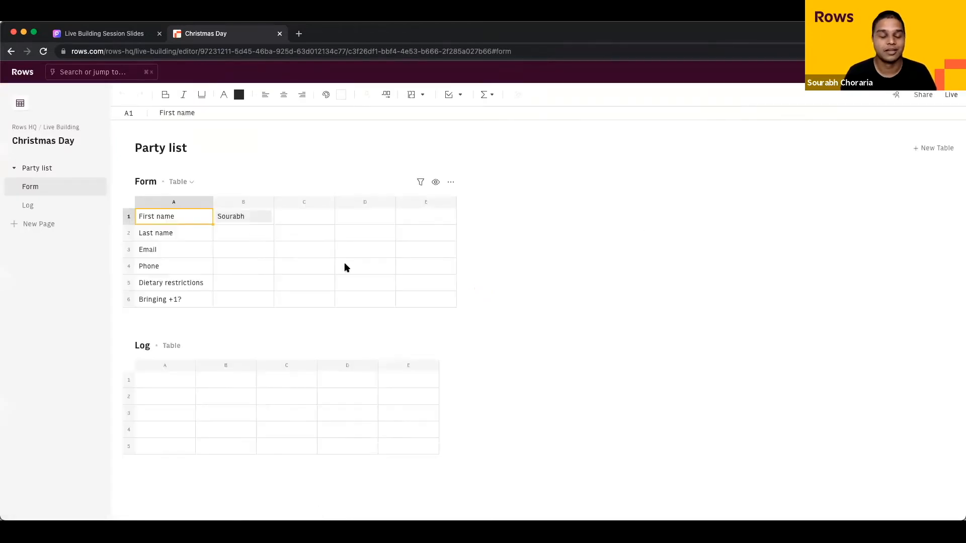
Step: Clear the test name from B1 and copy its input field down through B5
{"action": "key", "text": "Right"}
{"action": "key", "text": "Delete"}
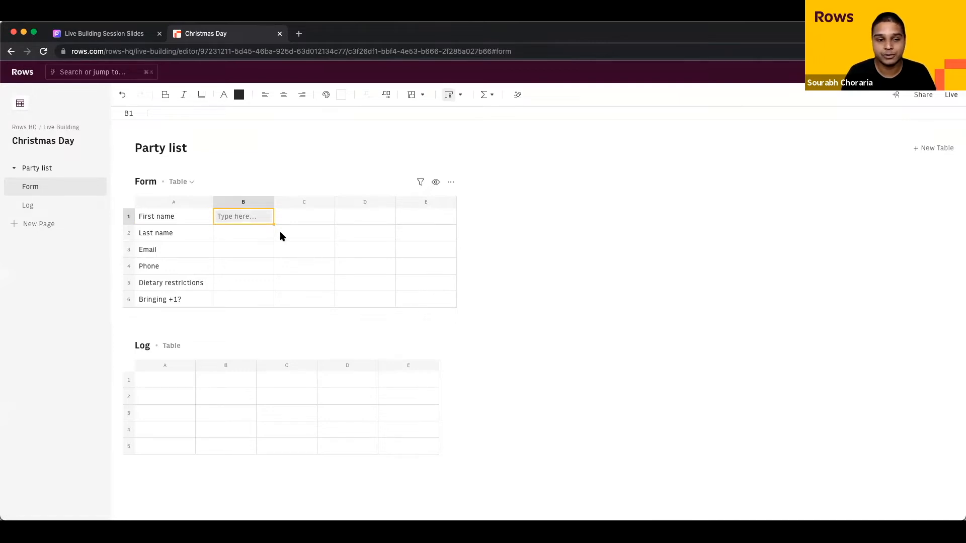
{"action": "left_click_drag", "start_coordinate": [273, 224], "coordinate": [268, 282]}
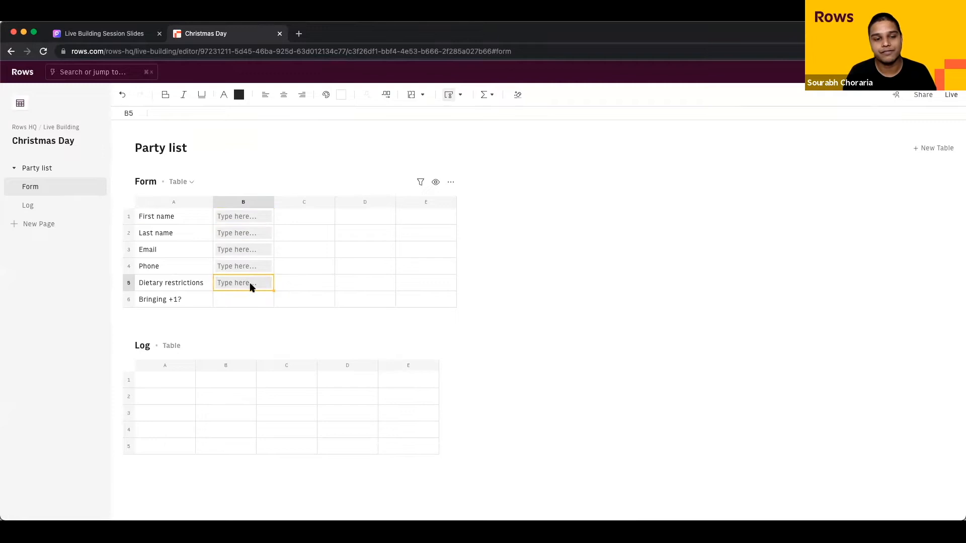
Step: Turn B6 beside 'Bringing +1?' into a checkbox and test ticking and unticking it
{"action": "left_click", "coordinate": [252, 300]}
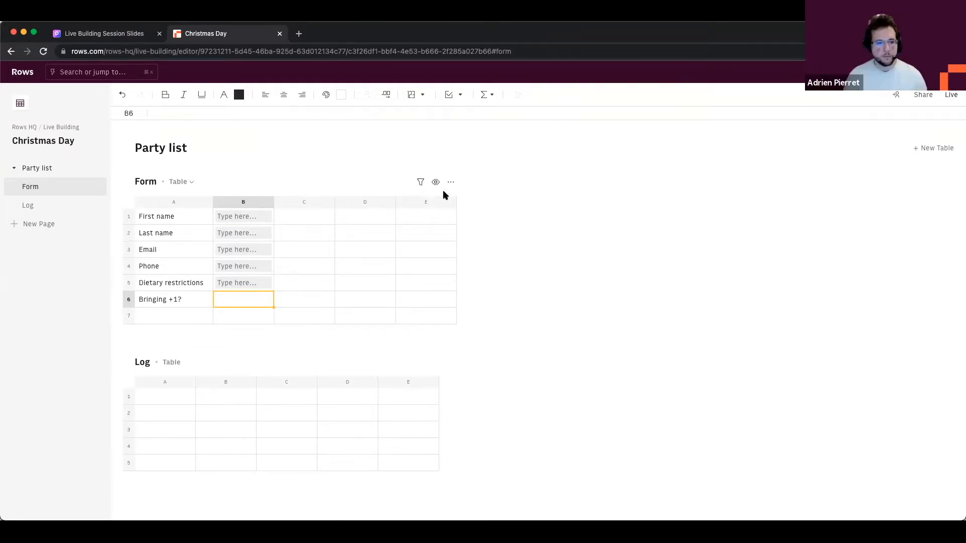
{"action": "left_click", "coordinate": [460, 95]}
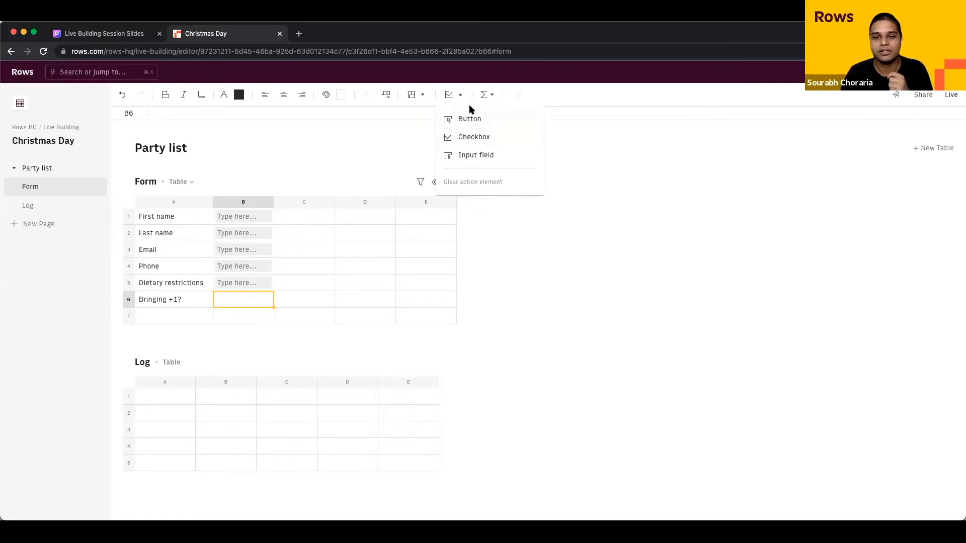
{"action": "left_click", "coordinate": [506, 137]}
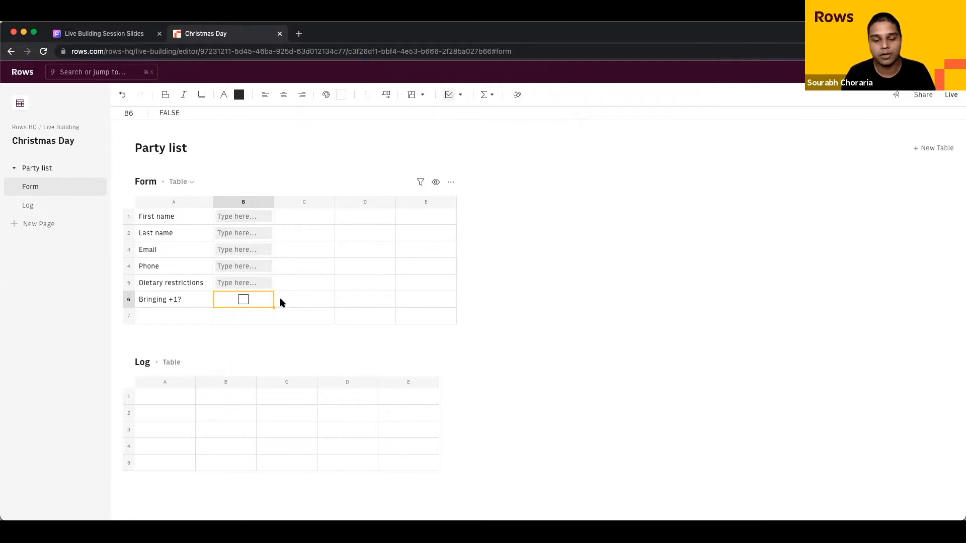
{"action": "left_click", "coordinate": [244, 300]}
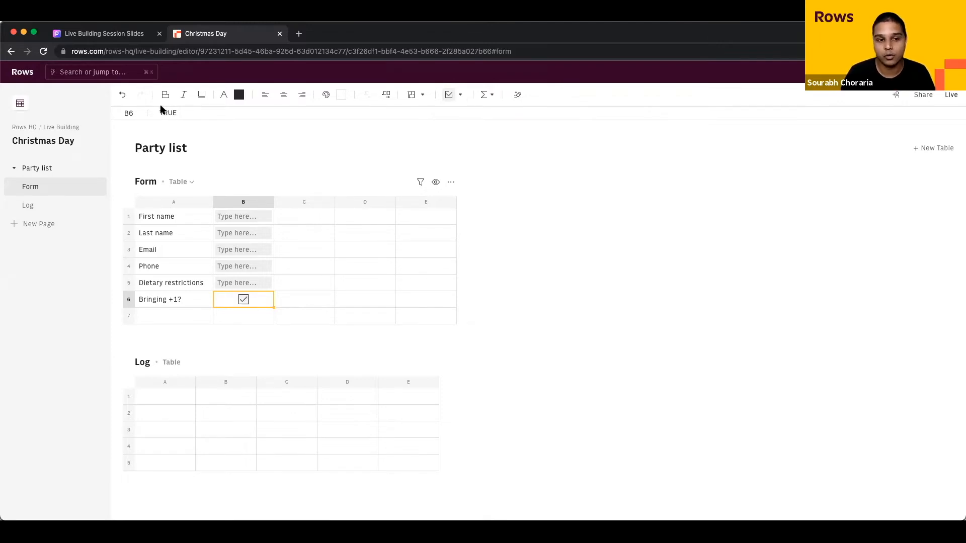
{"action": "left_click", "coordinate": [244, 299]}
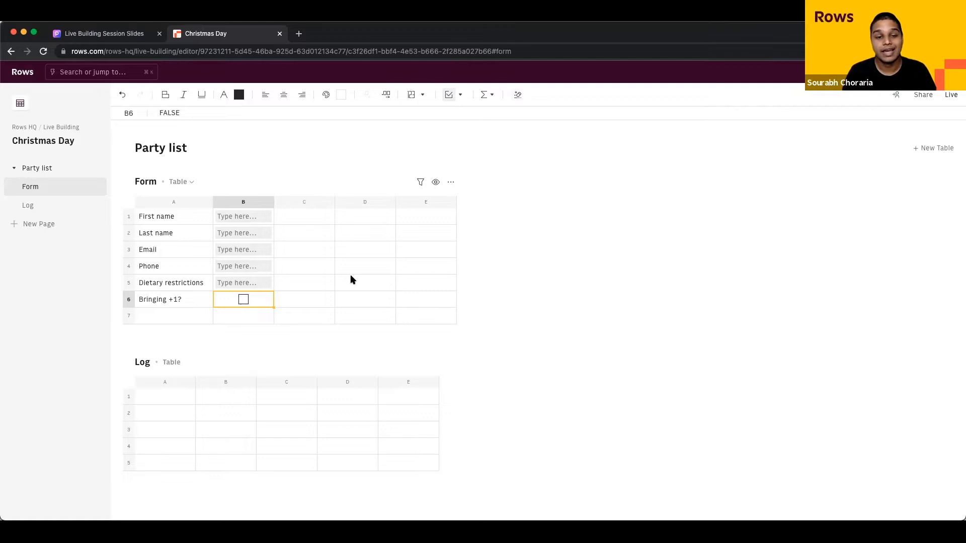
{"action": "left_click", "coordinate": [323, 263]}
{"action": "left_click", "coordinate": [324, 247]}
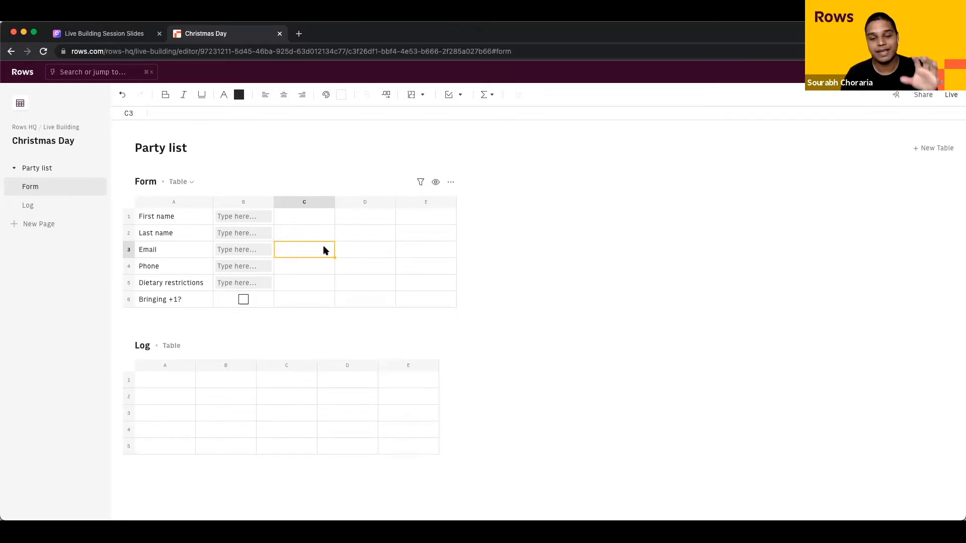
{"action": "left_click_drag", "start_coordinate": [168, 216], "coordinate": [203, 299]}
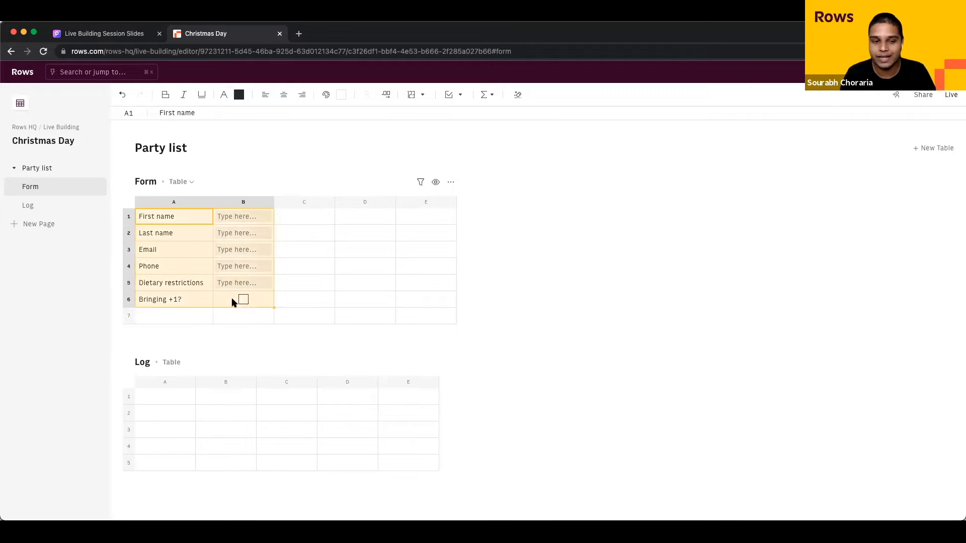
{"action": "left_click", "coordinate": [307, 266]}
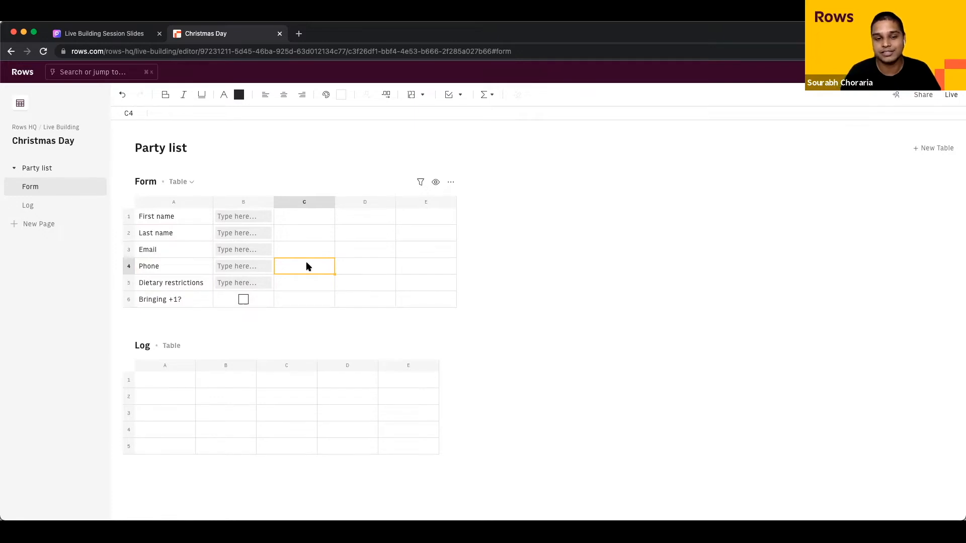
{"action": "left_click", "coordinate": [309, 254]}
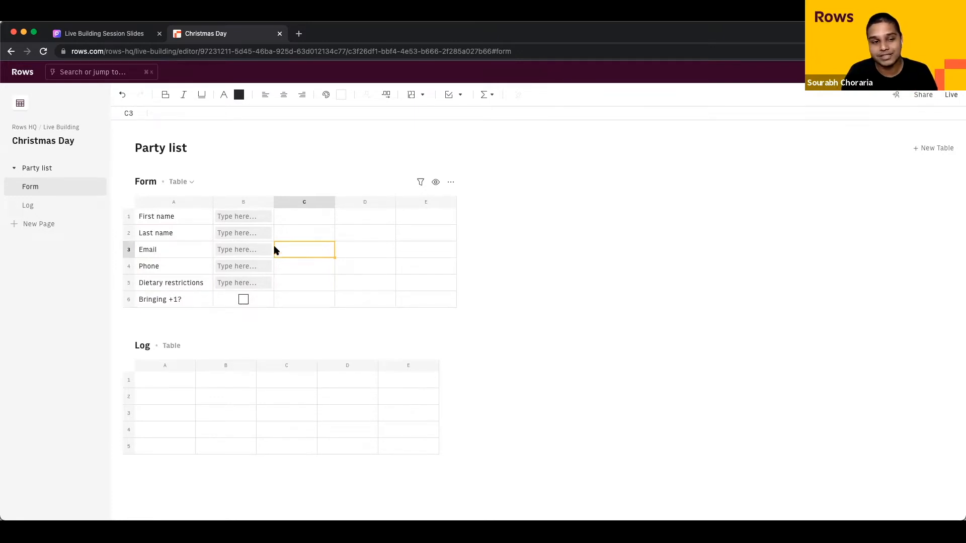
{"action": "left_click_drag", "start_coordinate": [178, 215], "coordinate": [175, 306]}
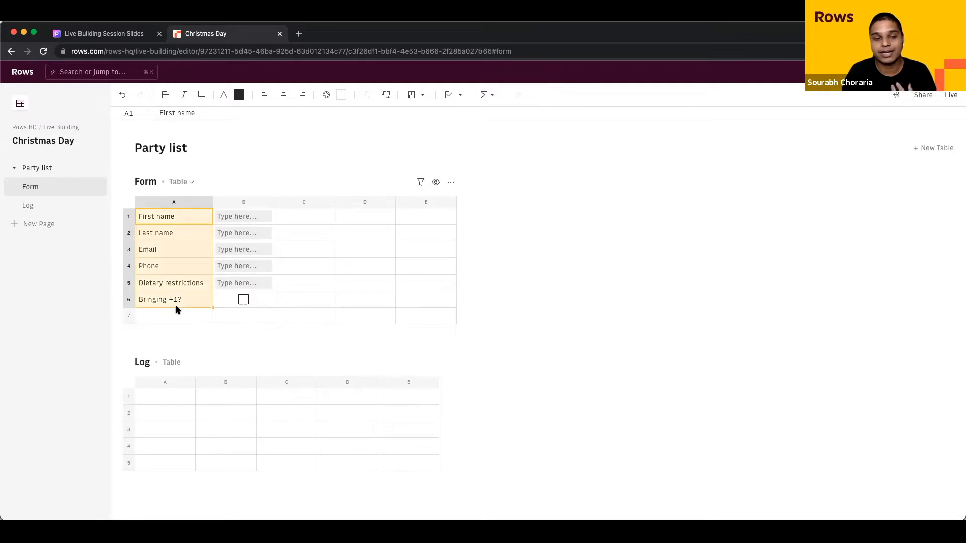
{"action": "left_click", "coordinate": [176, 217]}
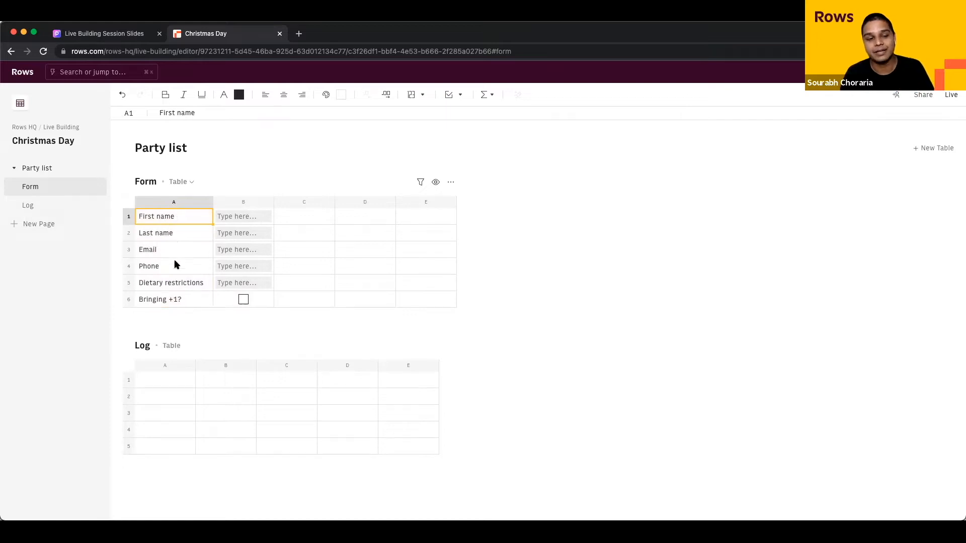
{"action": "left_click", "coordinate": [161, 366]}
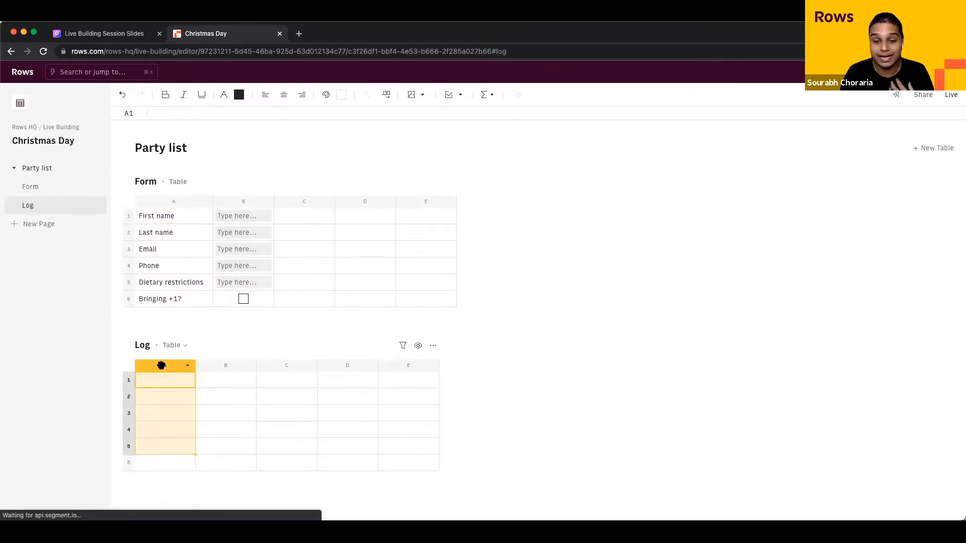
{"action": "left_click", "coordinate": [215, 366]}
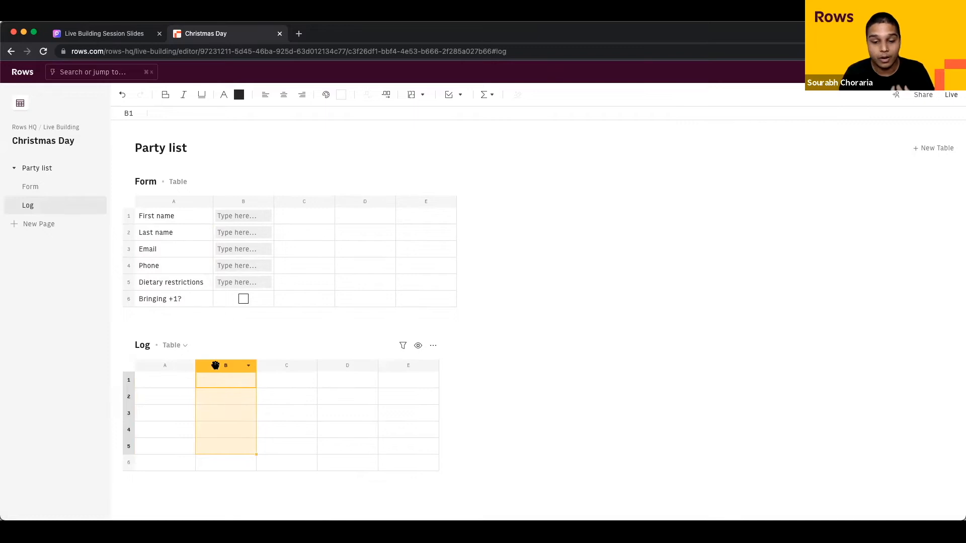
{"action": "left_click", "coordinate": [170, 367]}
{"action": "left_click", "coordinate": [221, 366]}
{"action": "left_click", "coordinate": [271, 367]}
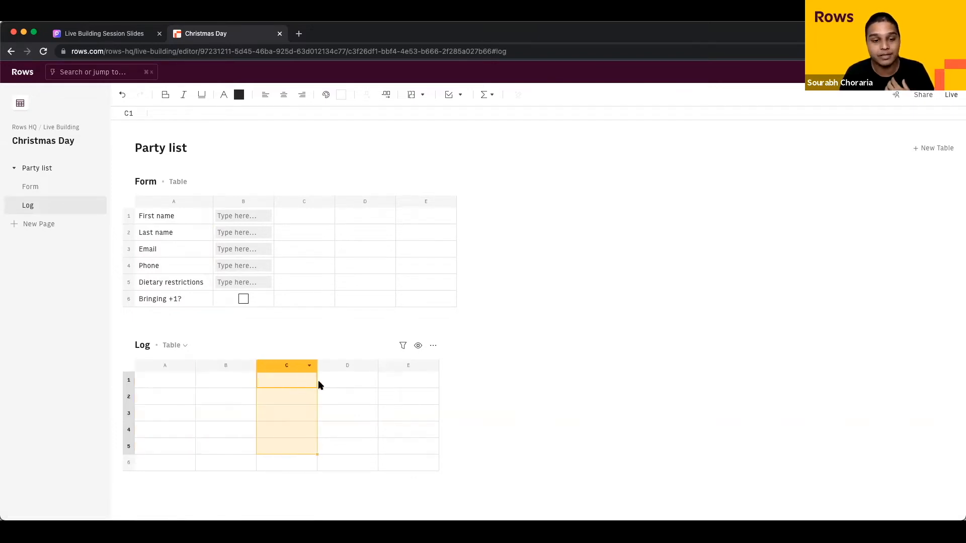
{"action": "left_click", "coordinate": [349, 367]}
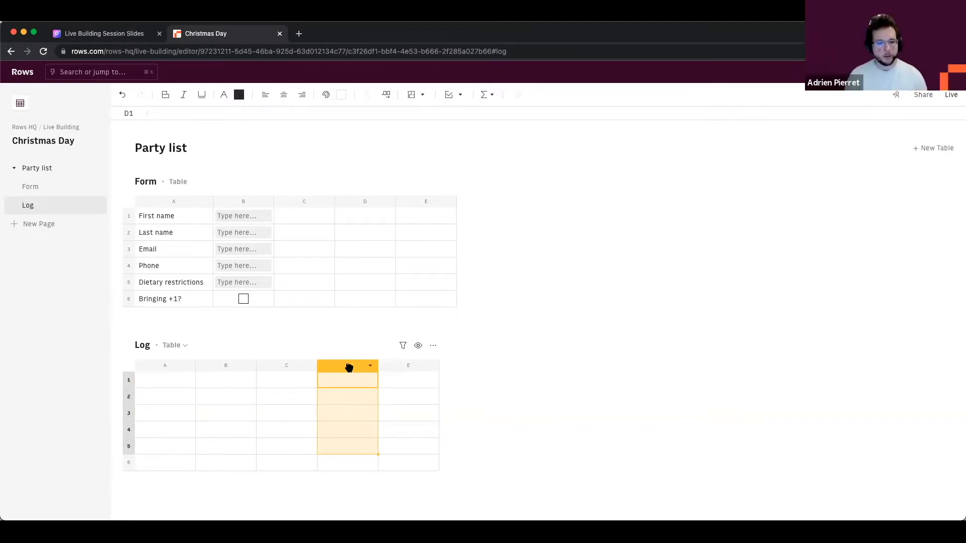
{"action": "left_click", "coordinate": [161, 399]}
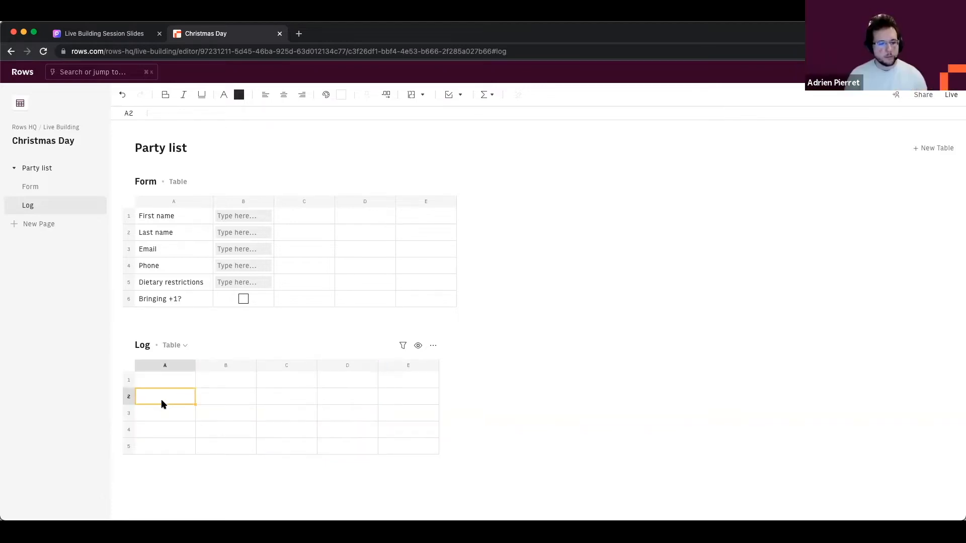
{"action": "left_click", "coordinate": [242, 217]}
{"action": "key", "text": "Return"}
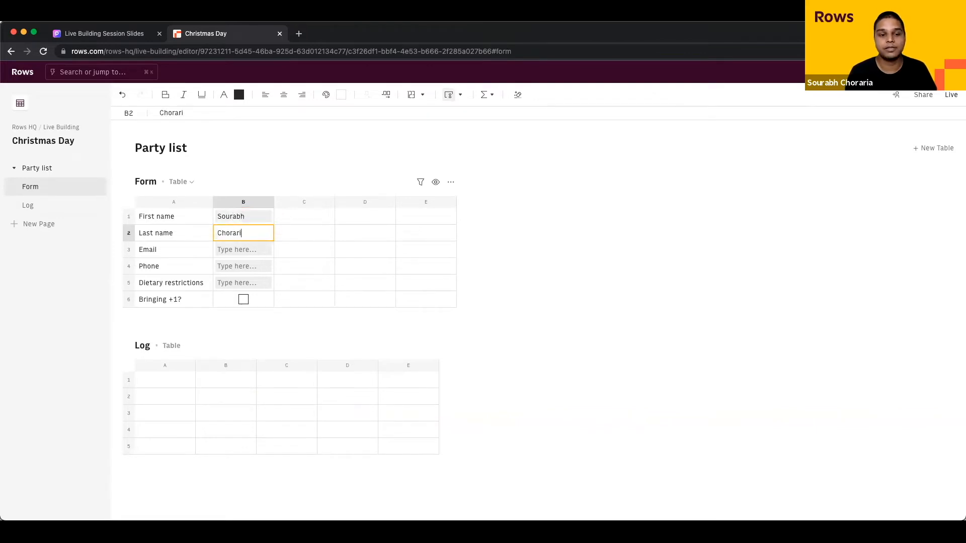
{"action": "key", "text": "Return"}
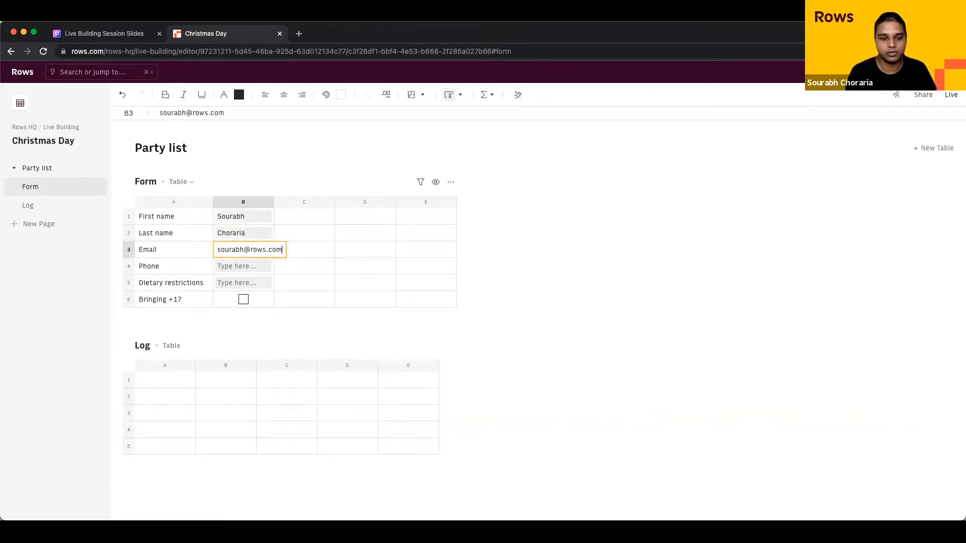
{"action": "key", "text": "Return"}
{"action": "type", "text": "87987"}
{"action": "key", "text": "Return"}
{"action": "type", "text": "None"}
{"action": "key", "text": "Tab"}
{"action": "key", "text": "Return"}
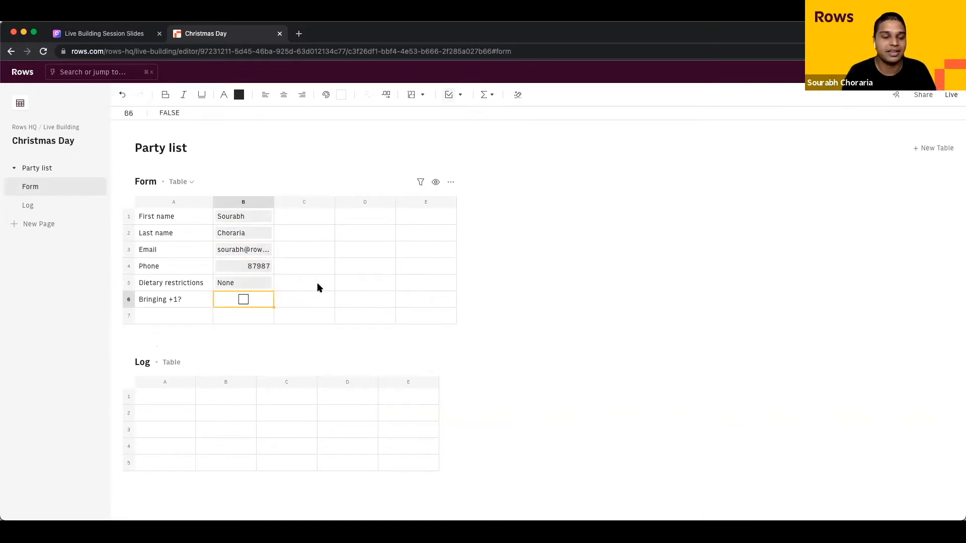
{"action": "left_click_drag", "start_coordinate": [241, 222], "coordinate": [298, 304]}
{"action": "left_click", "coordinate": [299, 302]}
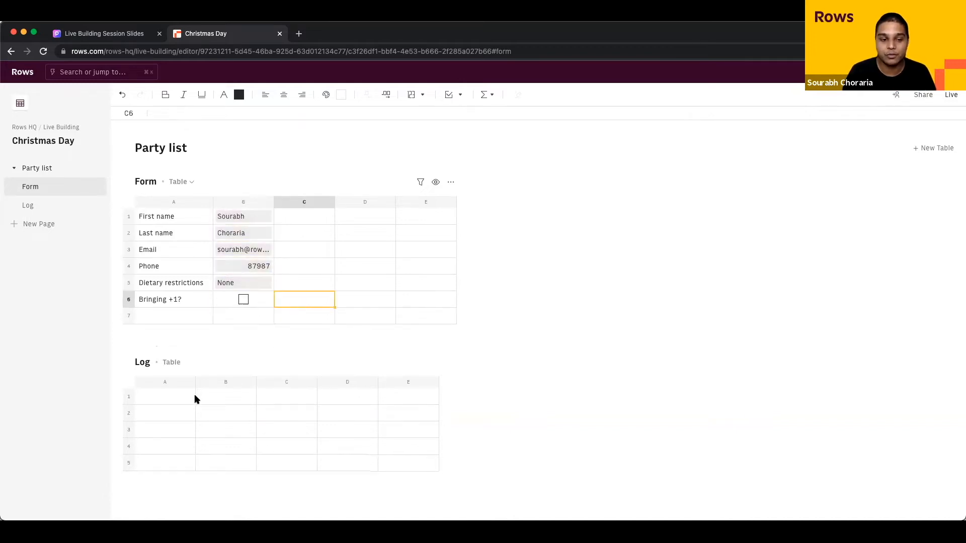
{"action": "left_click", "coordinate": [126, 414]}
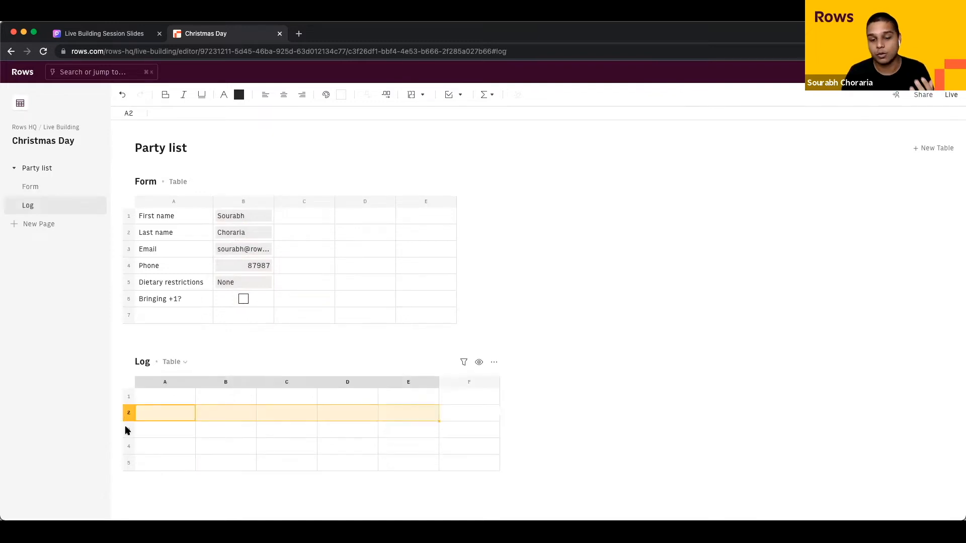
{"action": "left_click", "coordinate": [127, 429]}
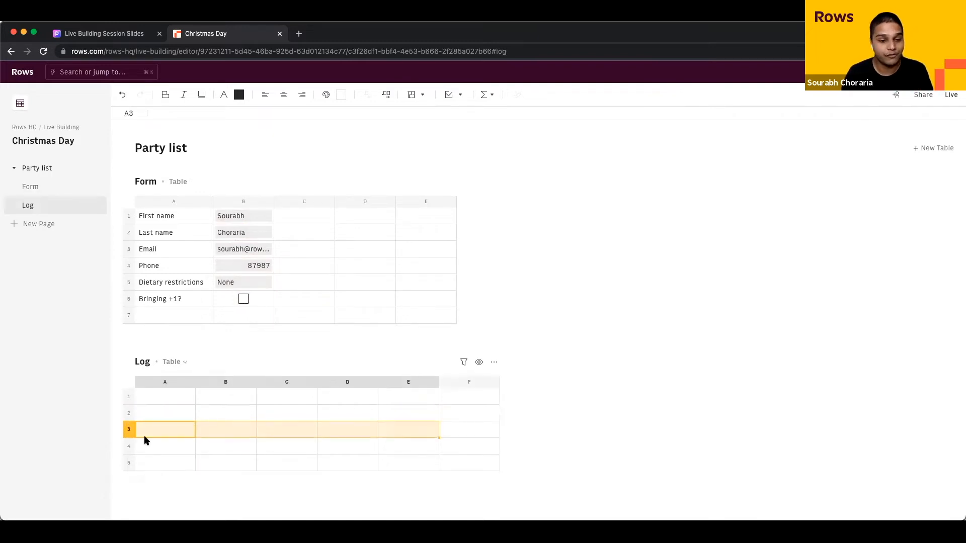
{"action": "left_click", "coordinate": [154, 445]}
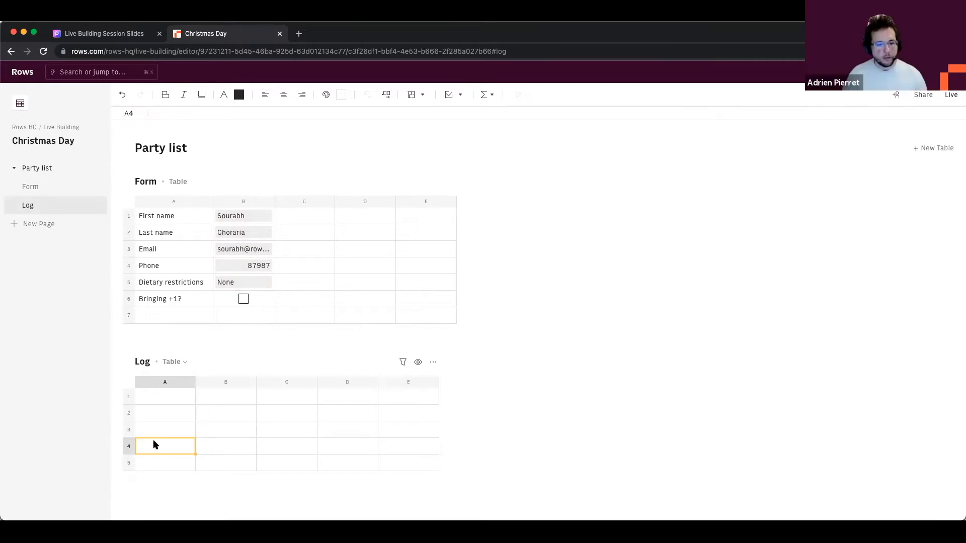
{"action": "left_click", "coordinate": [304, 234]}
{"action": "left_click", "coordinate": [301, 249]}
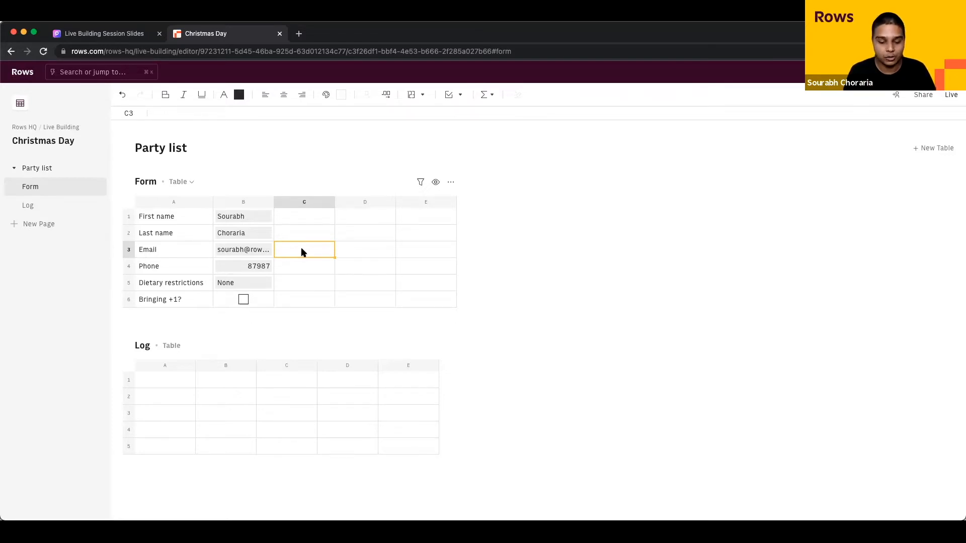
Step: Enter =RANGE2JSON(A1:A6,B1:B6) in C3 and open its JSON data view
{"action": "type", "text": "="}
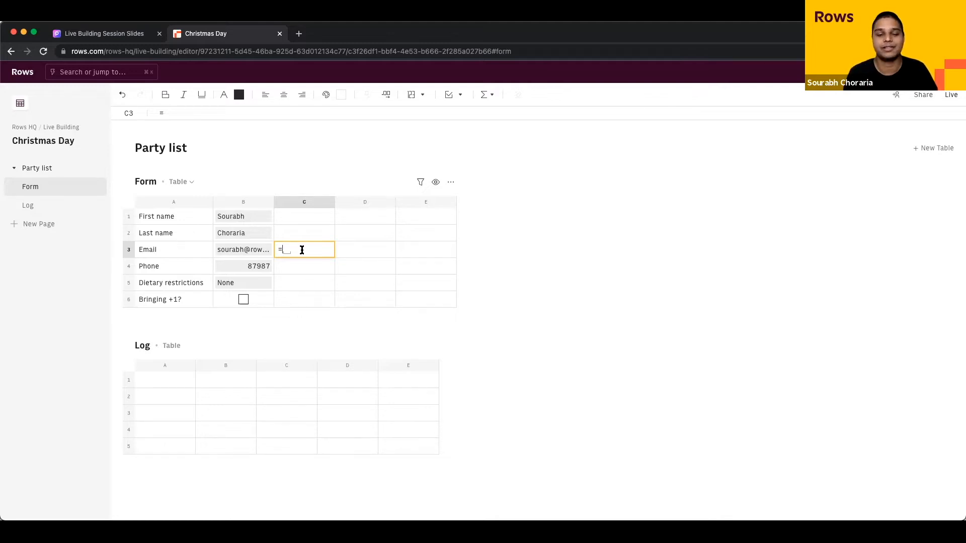
{"action": "type", "text": "range"}
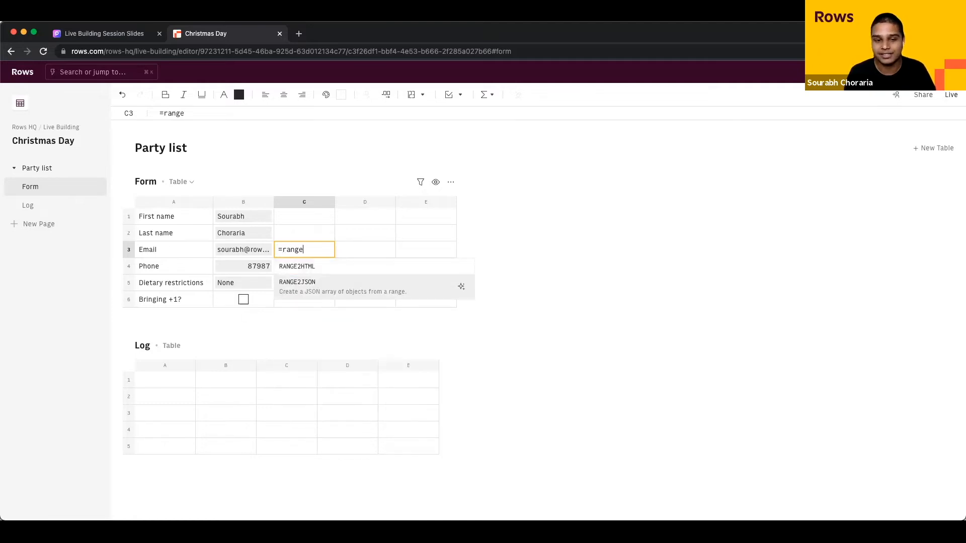
{"action": "key", "text": "Tab"}
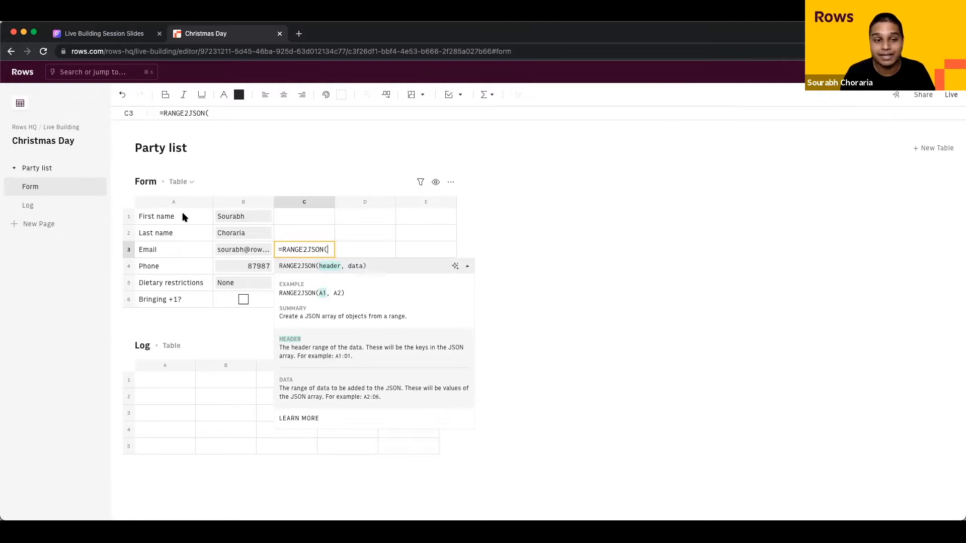
{"action": "left_click_drag", "start_coordinate": [182, 216], "coordinate": [185, 302]}
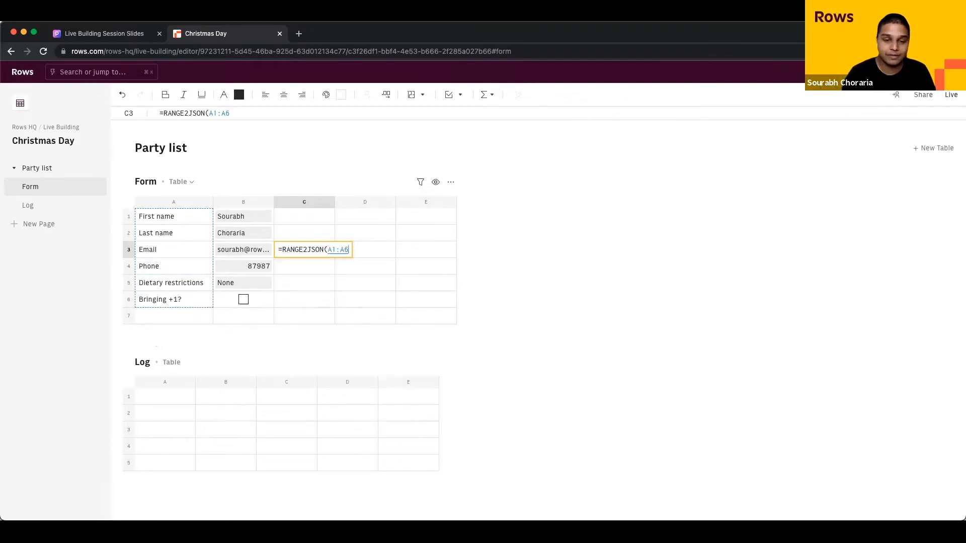
{"action": "type", "text": ","}
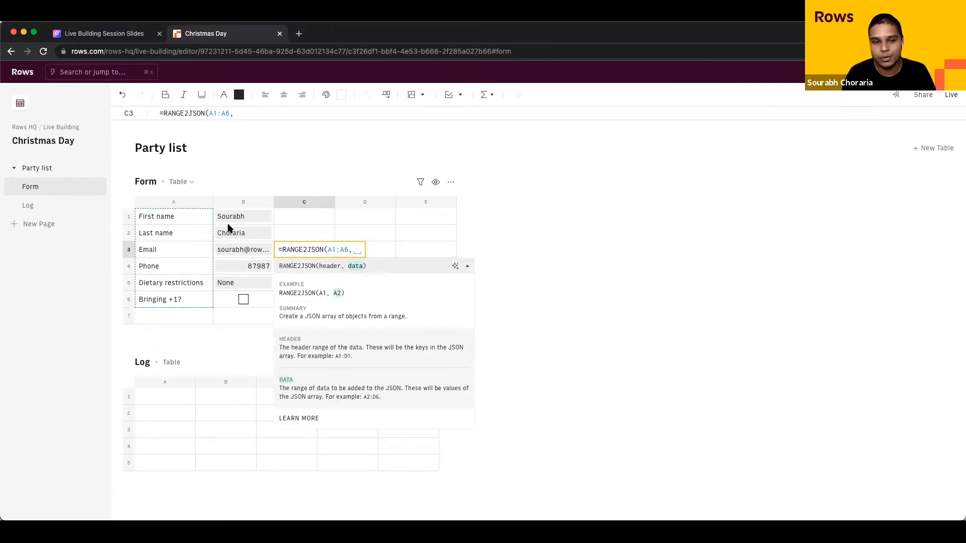
{"action": "left_click_drag", "start_coordinate": [232, 221], "coordinate": [236, 300]}
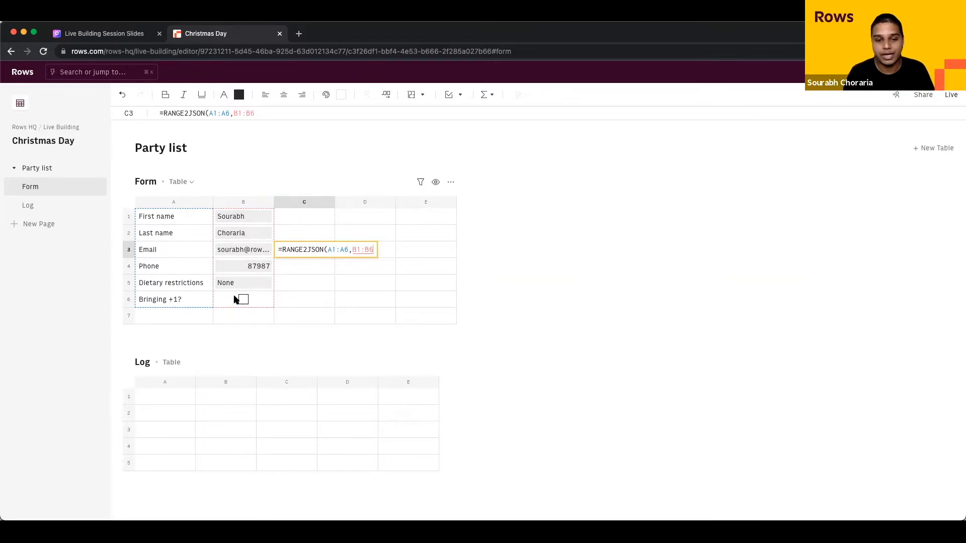
{"action": "key", "text": "Return"}
{"action": "key", "text": "Up"}
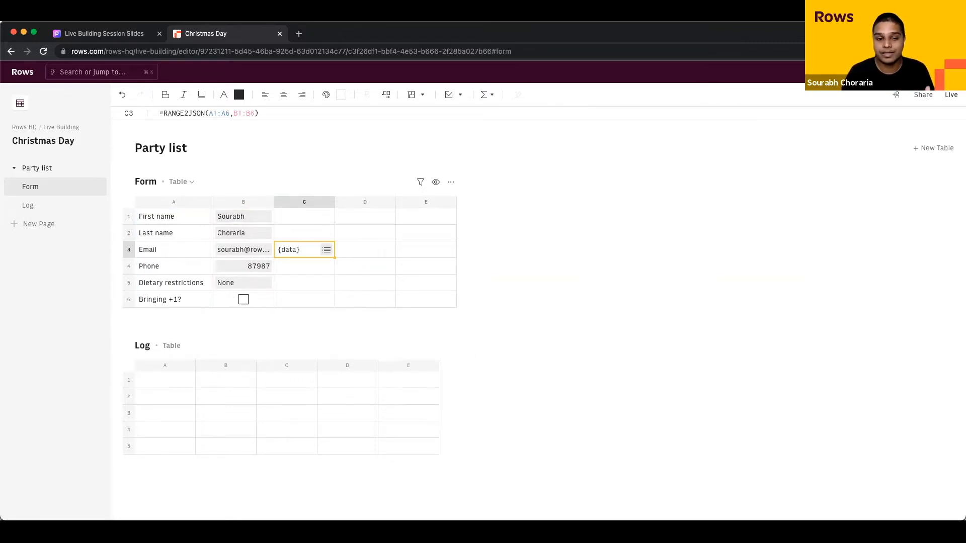
{"action": "left_click", "coordinate": [327, 250]}
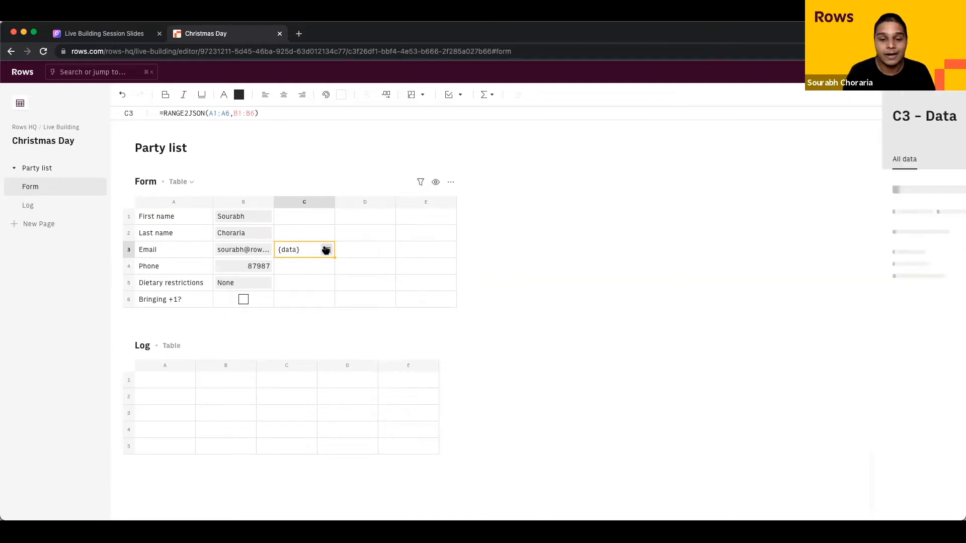
Step: Expand record 0 in C3's data panel to confirm all six fields, then close the panel
{"action": "left_click", "coordinate": [762, 268]}
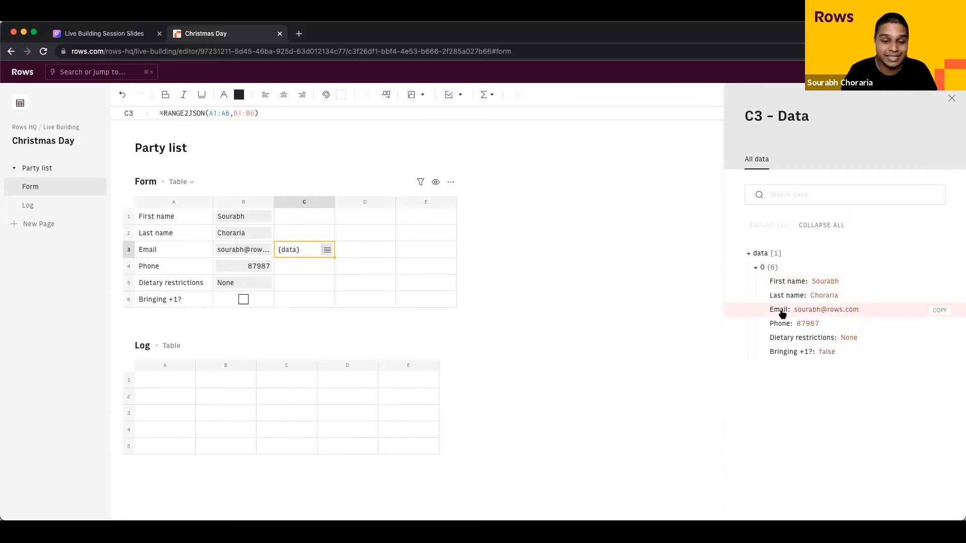
{"action": "left_click", "coordinate": [125, 381]}
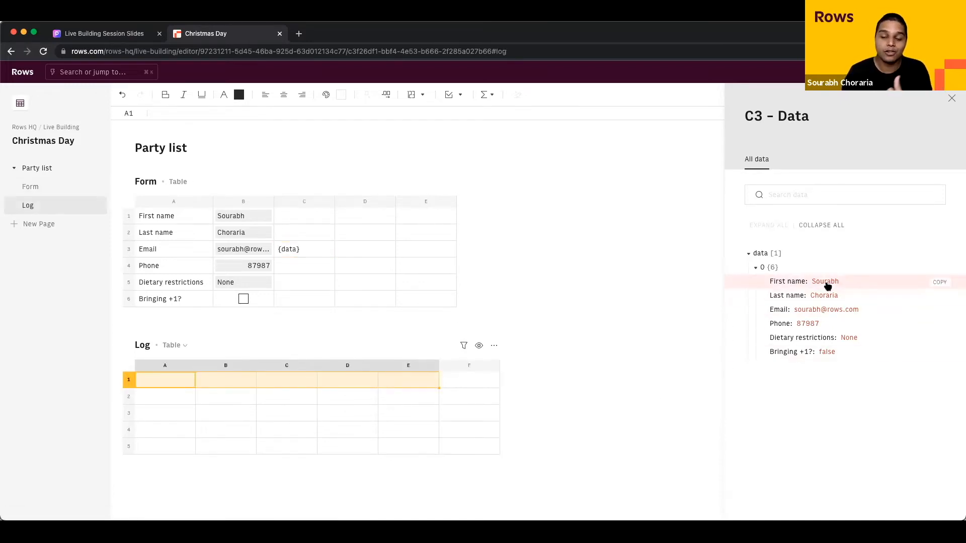
{"action": "left_click", "coordinate": [161, 402]}
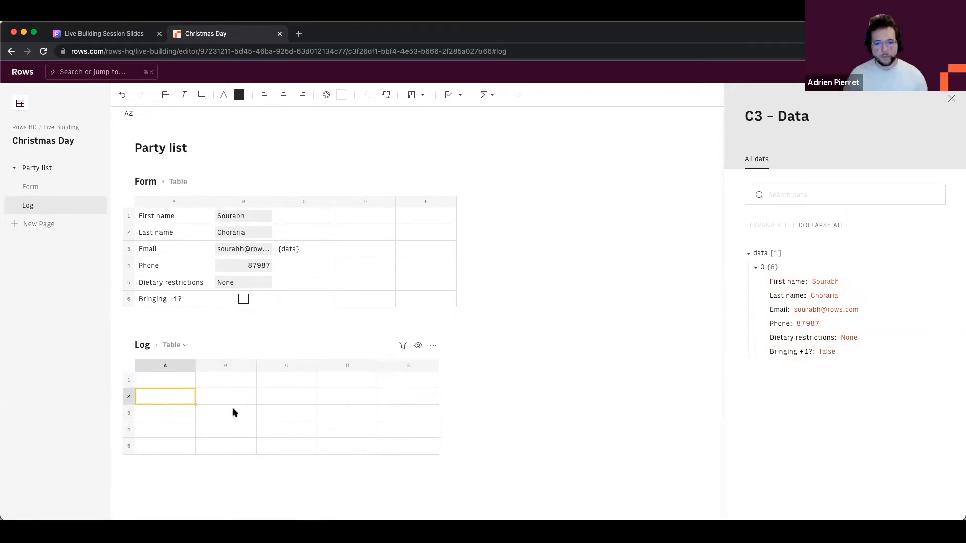
{"action": "left_click", "coordinate": [318, 272]}
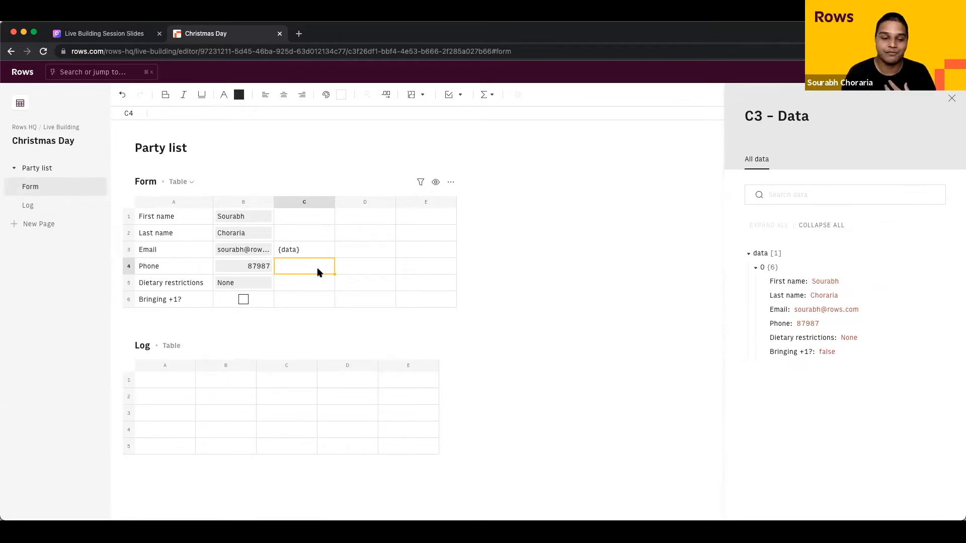
{"action": "left_click", "coordinate": [948, 100]}
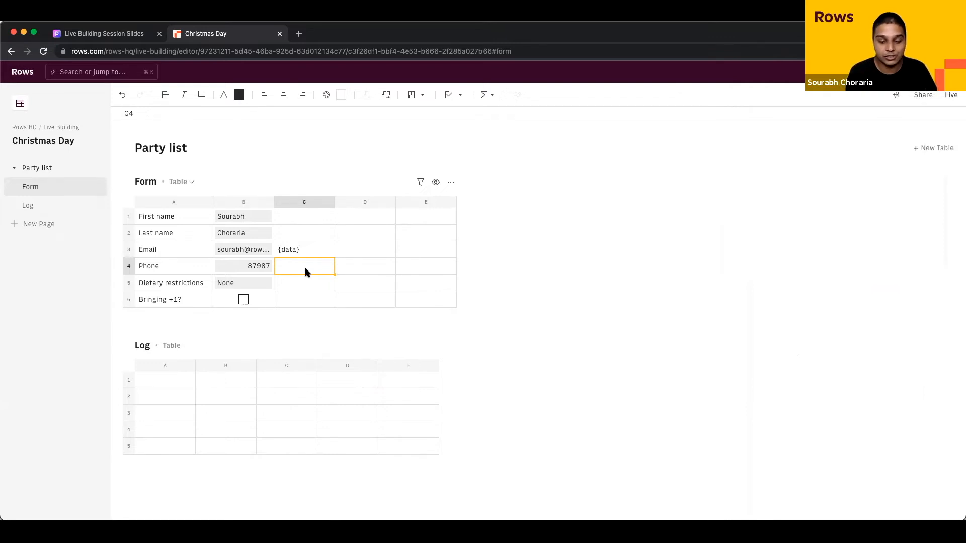
Step: Enter an INSERT formula in C4 sending C3's JSON data to Log row 1
{"action": "type", "text": "="}
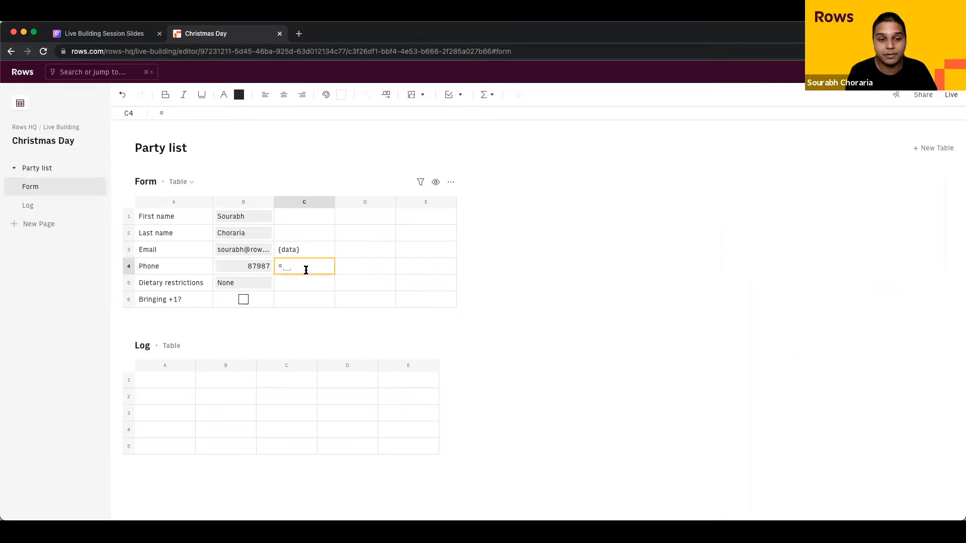
{"action": "type", "text": "ins"}
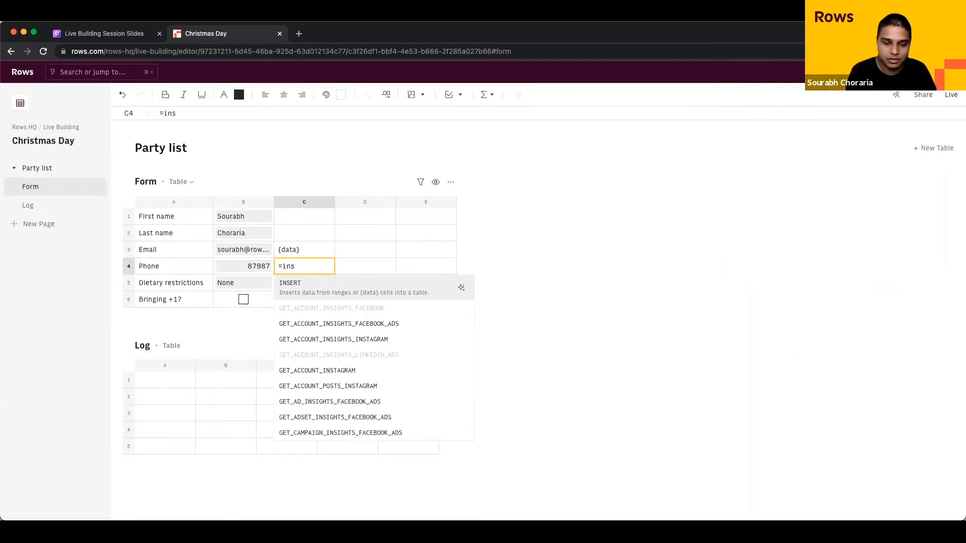
{"action": "key", "text": "Tab"}
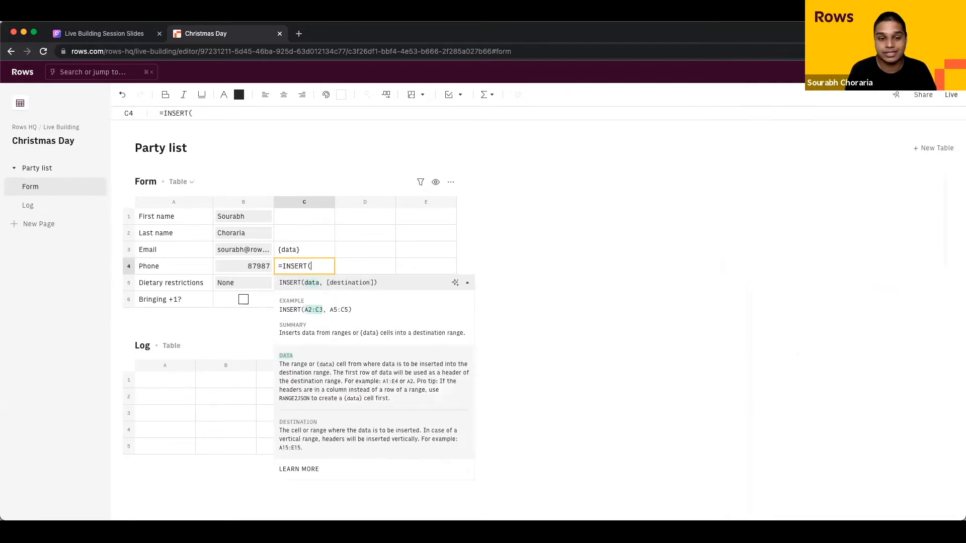
{"action": "left_click", "coordinate": [314, 252]}
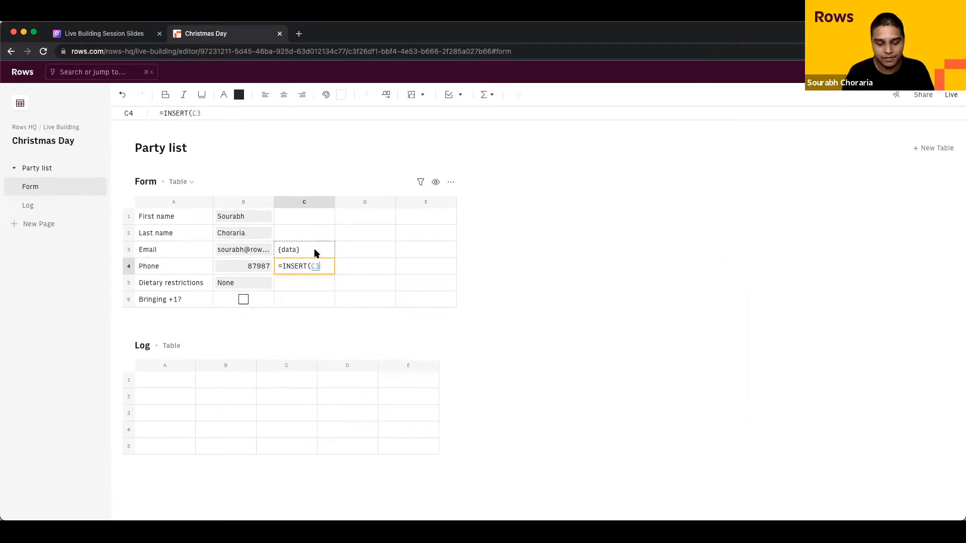
{"action": "type", "text": ","}
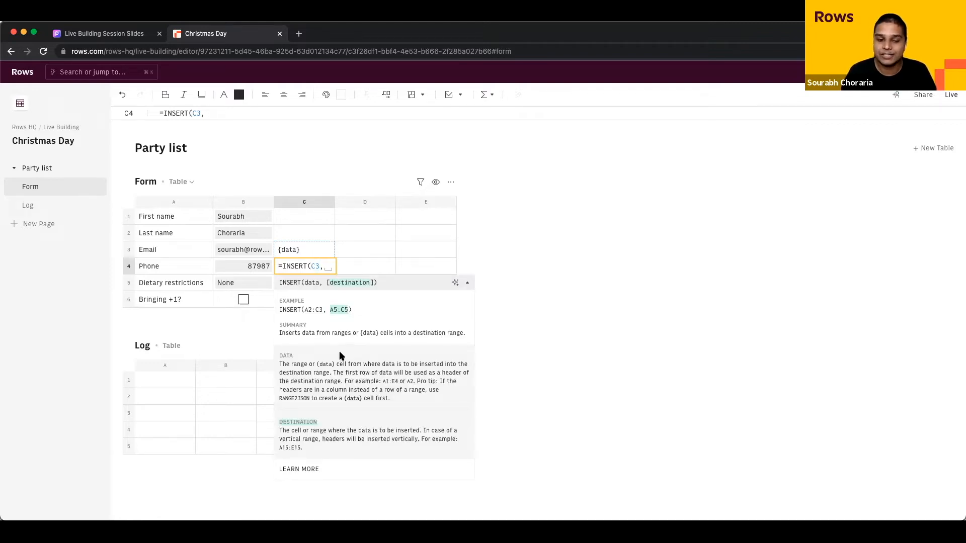
{"action": "left_click_drag", "start_coordinate": [162, 385], "coordinate": [460, 381]}
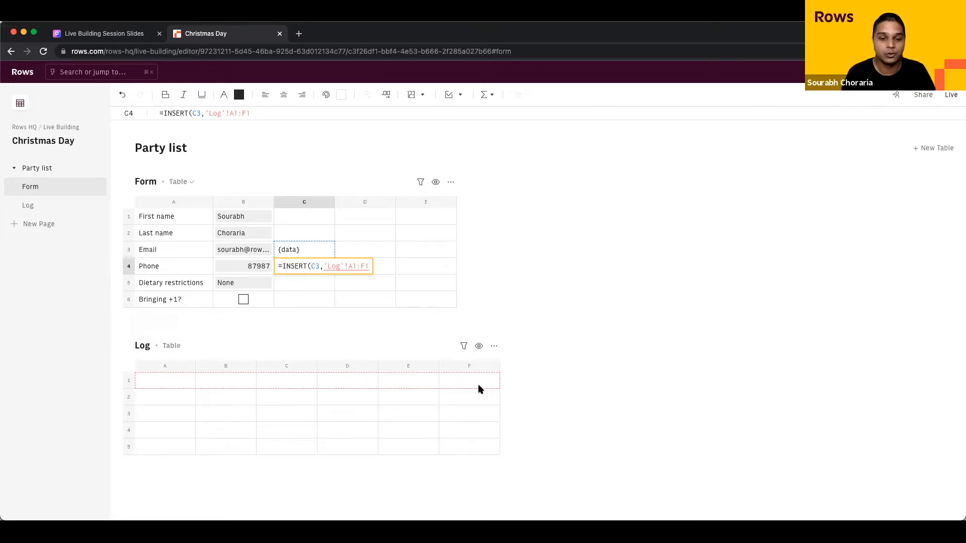
{"action": "type", "text": ")"}
{"action": "key", "text": "Return"}
{"action": "key", "text": "Up"}
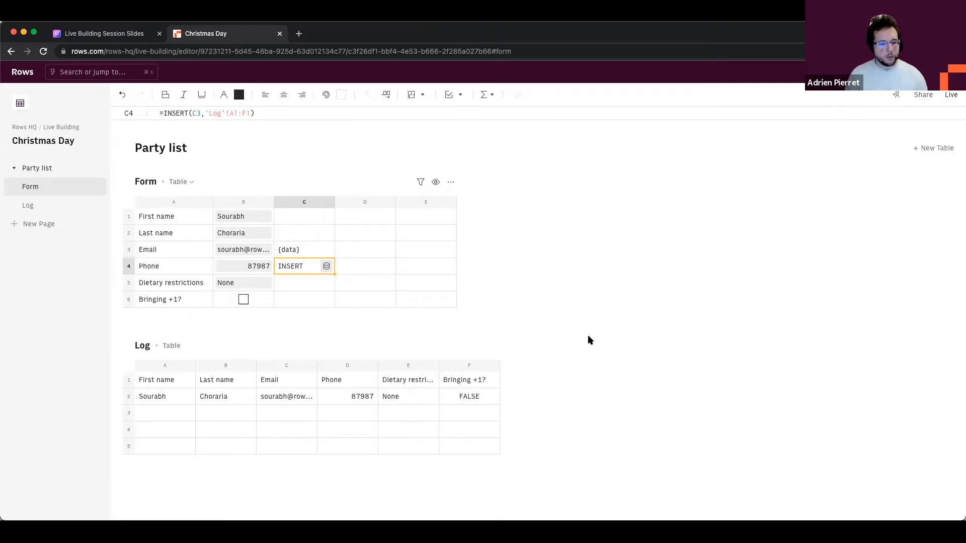
Step: Review the RANGE2JSON formula in C3 and the INSERT formula in C4
{"action": "left_click", "coordinate": [311, 288]}
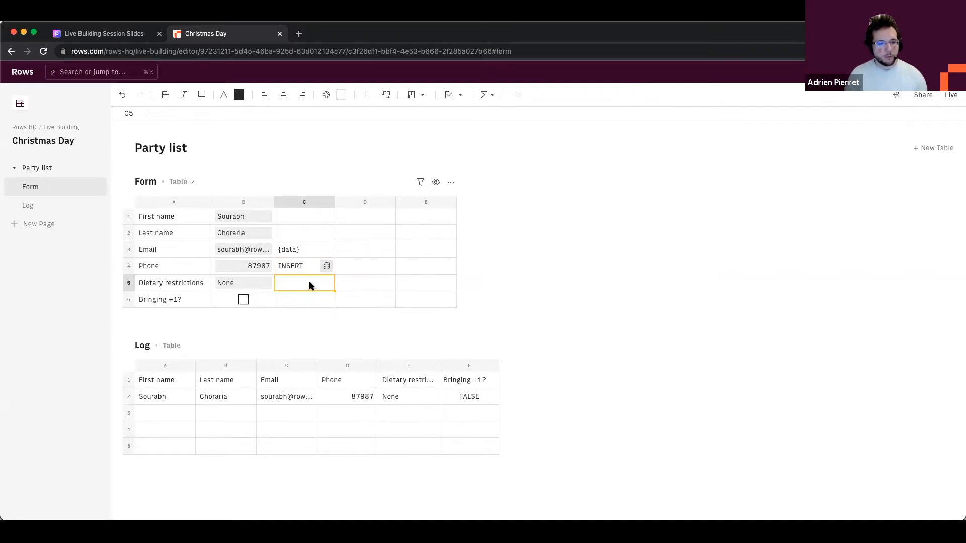
{"action": "left_click", "coordinate": [358, 254]}
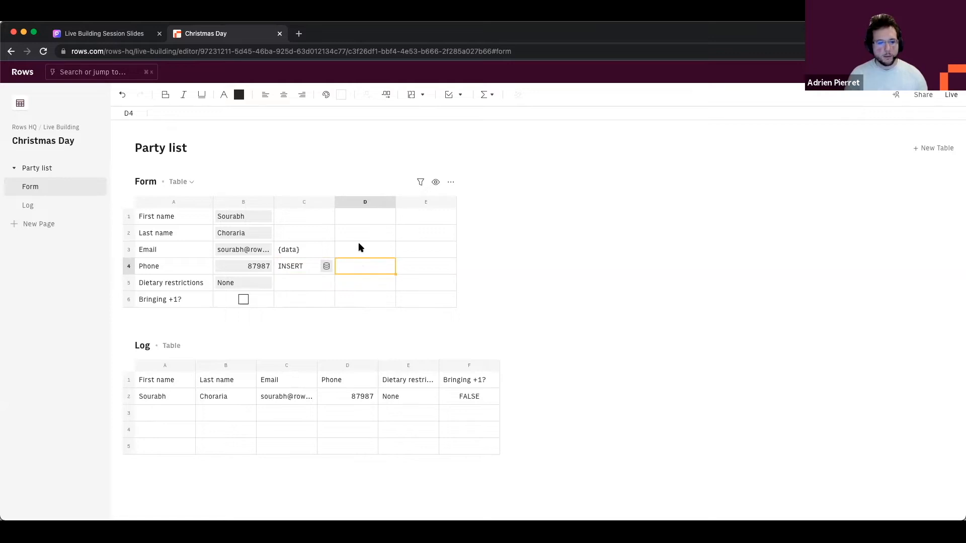
{"action": "left_click", "coordinate": [321, 232]}
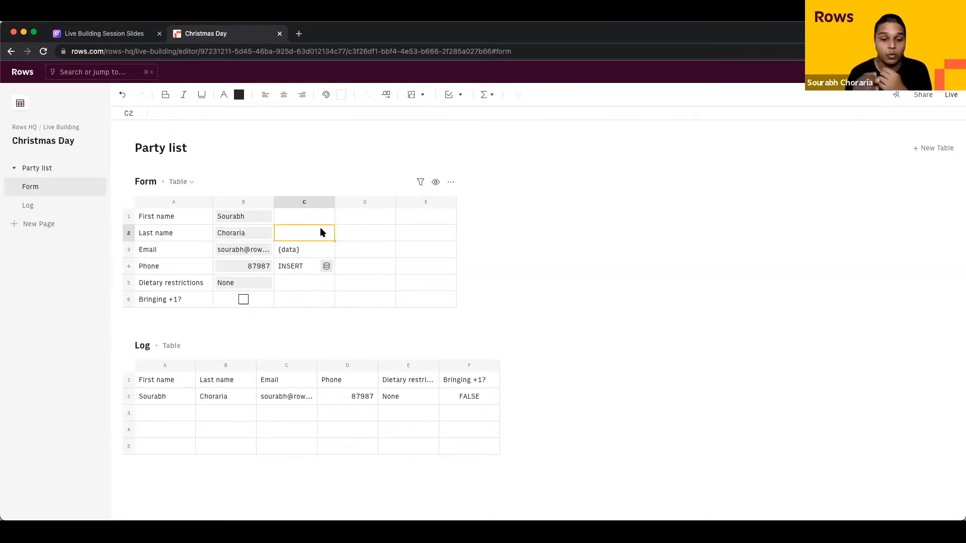
{"action": "left_click", "coordinate": [361, 219]}
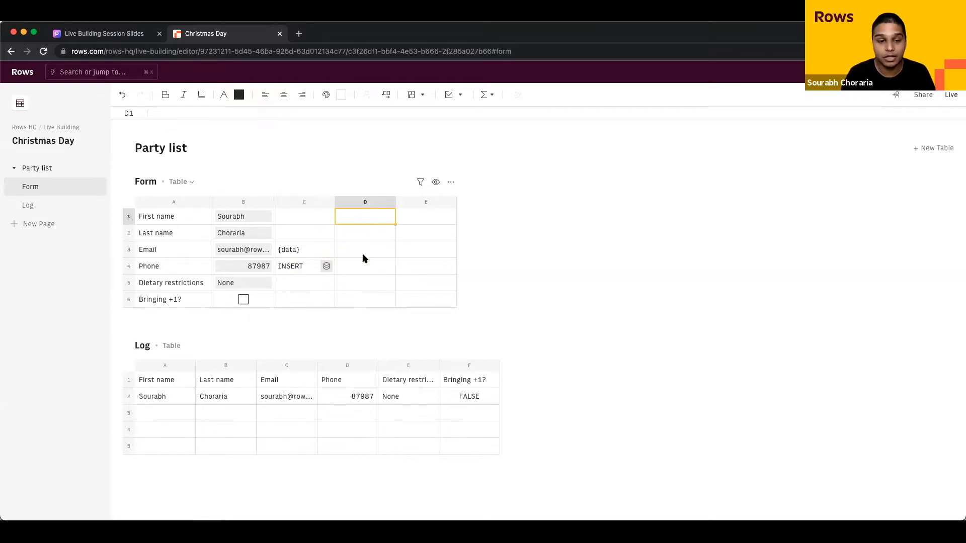
{"action": "left_click", "coordinate": [170, 385]}
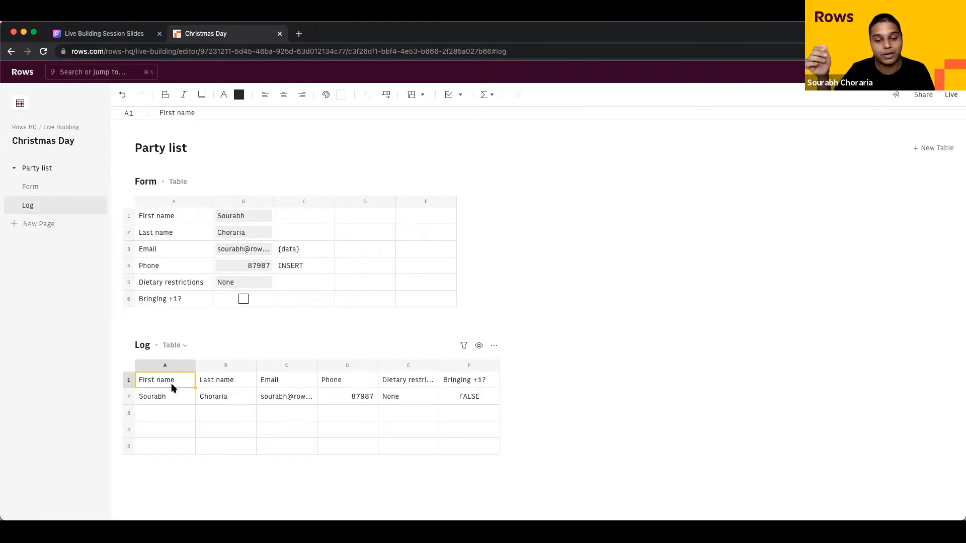
{"action": "left_click", "coordinate": [299, 252]}
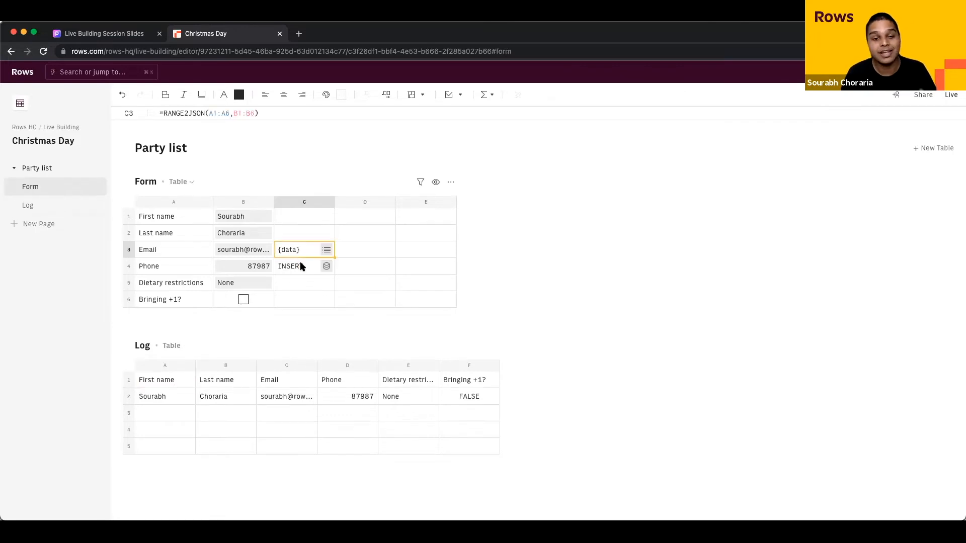
{"action": "left_click", "coordinate": [302, 267]}
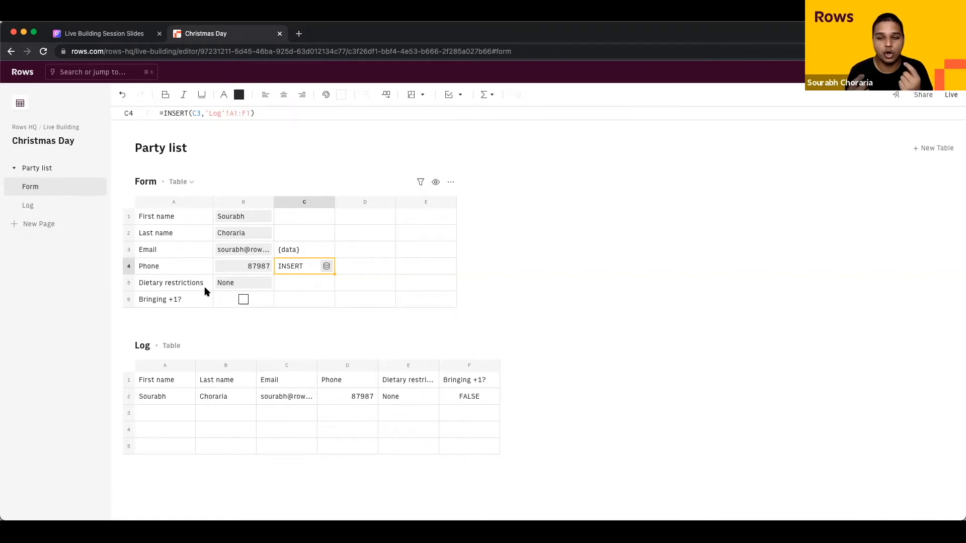
Step: Replace the first name in B1 with a different guest's first name
{"action": "left_click", "coordinate": [249, 220]}
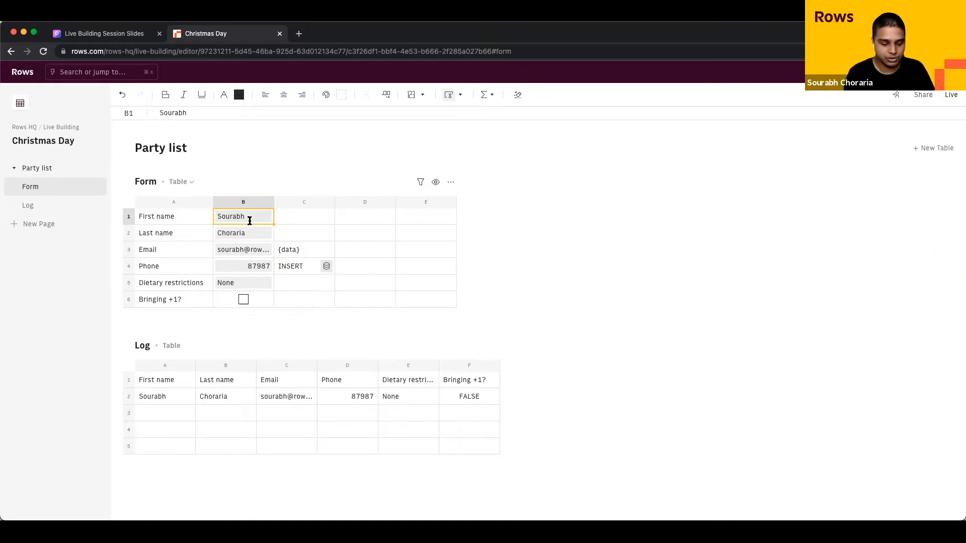
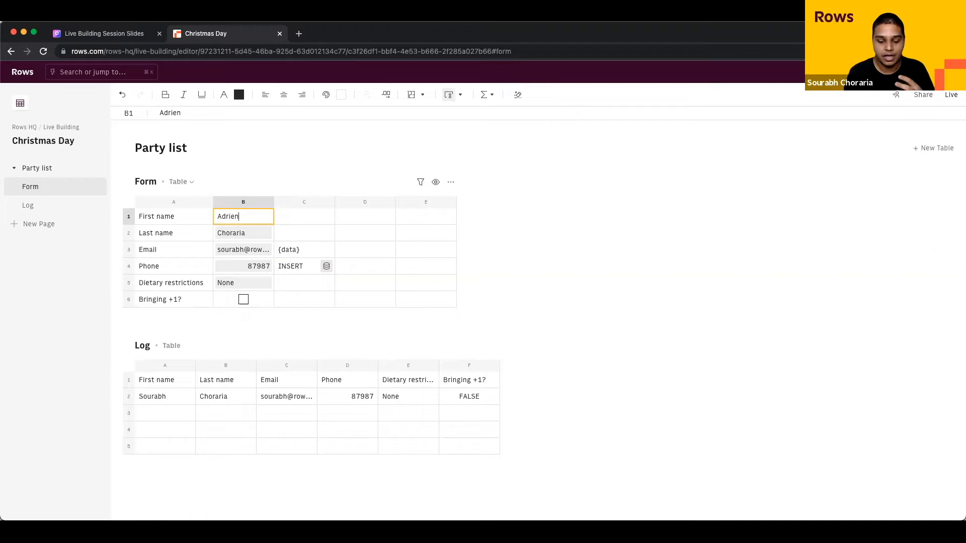
{"action": "key", "text": "Return"}
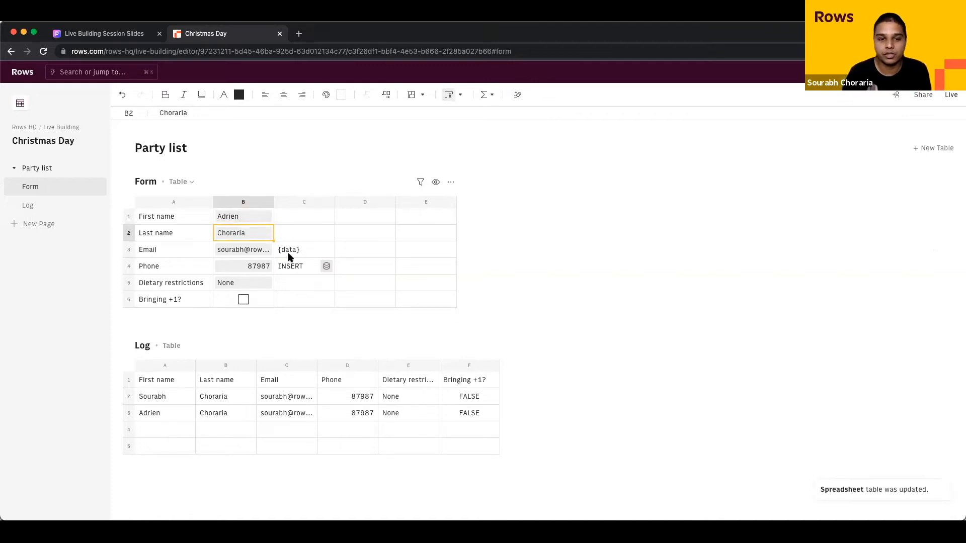
Step: Confirm the new guest record was inserted into row 3 of the Log table
{"action": "left_click", "coordinate": [240, 217]}
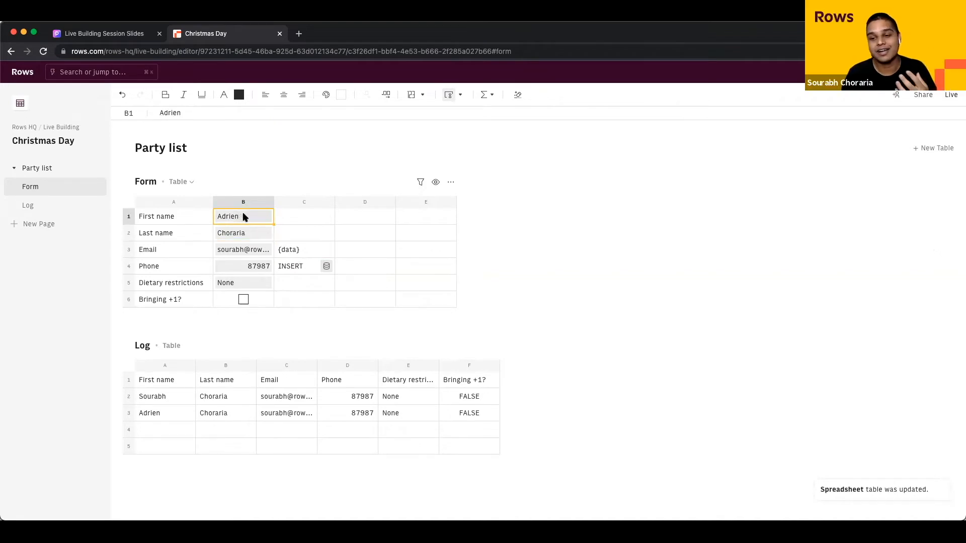
{"action": "left_click", "coordinate": [301, 256]}
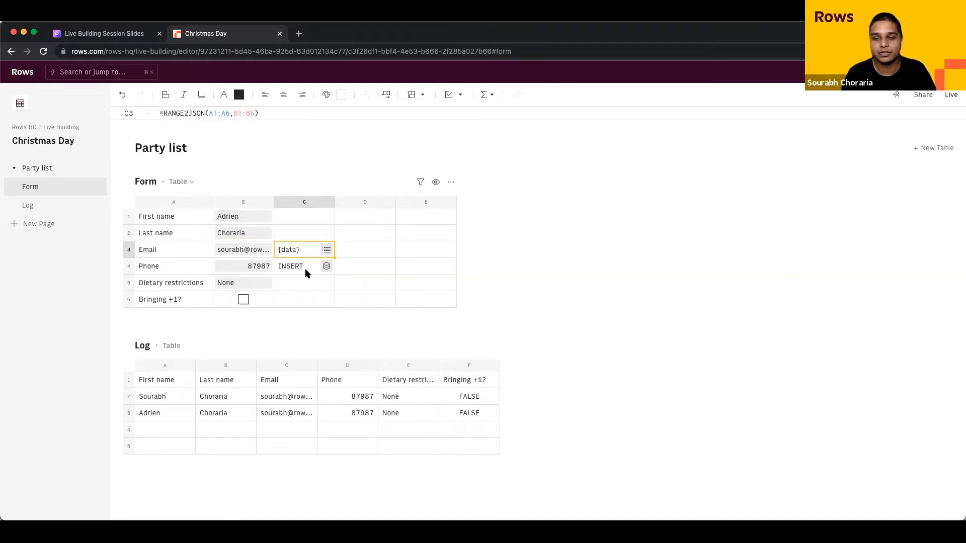
{"action": "key", "text": "Left"}
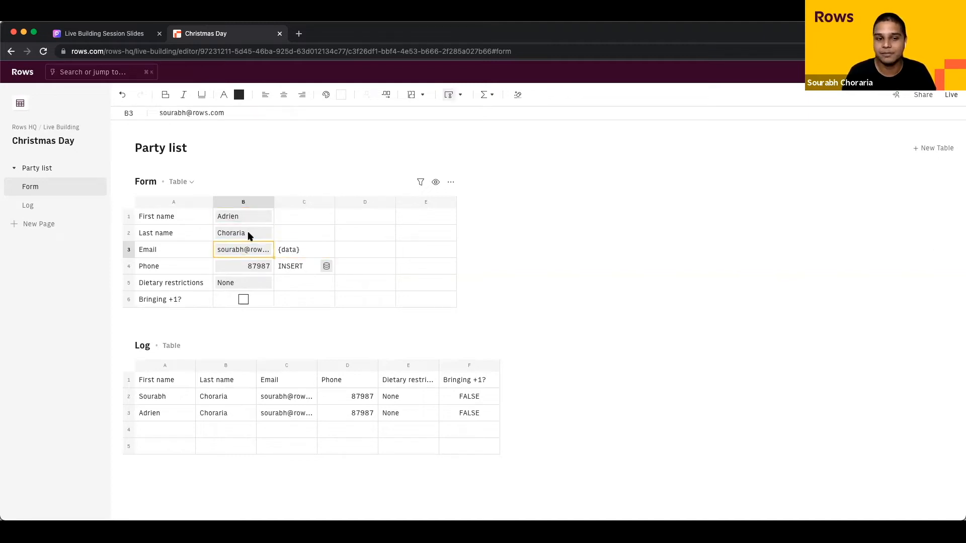
{"action": "left_click", "coordinate": [248, 235]}
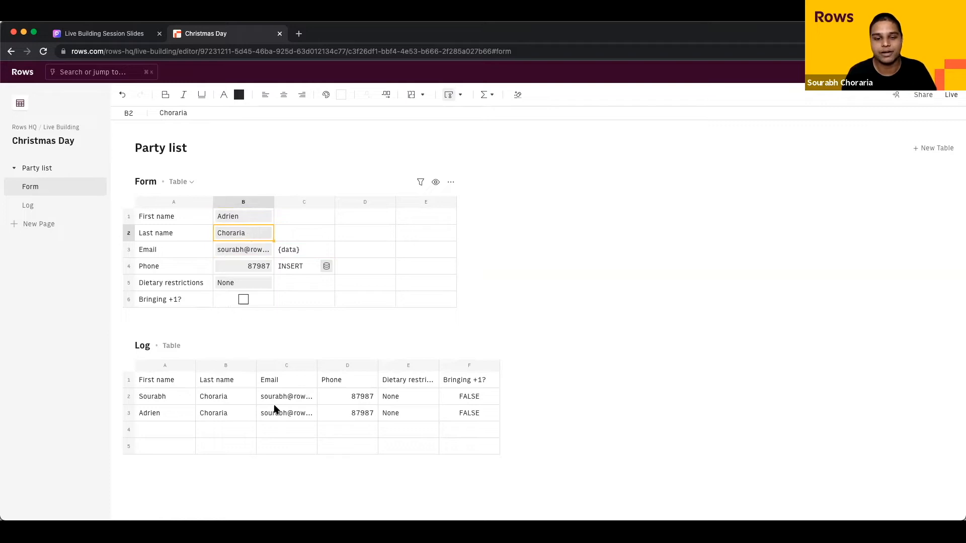
{"action": "left_click", "coordinate": [239, 217]}
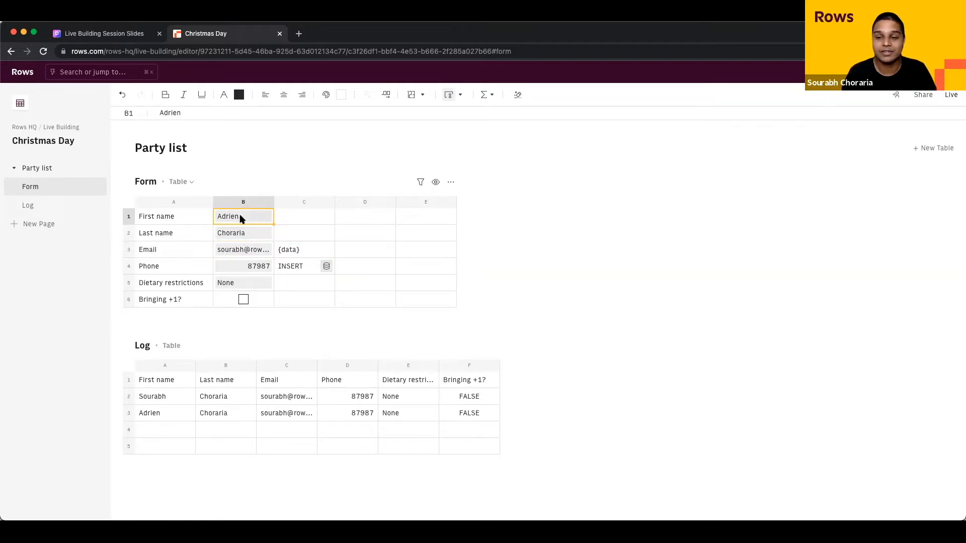
{"action": "left_click", "coordinate": [126, 412]}
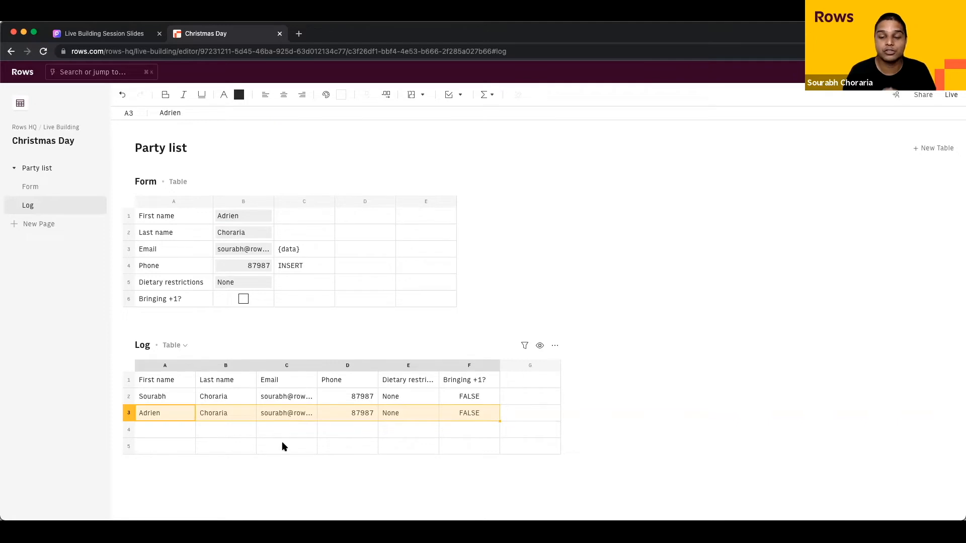
{"action": "left_click", "coordinate": [295, 297]}
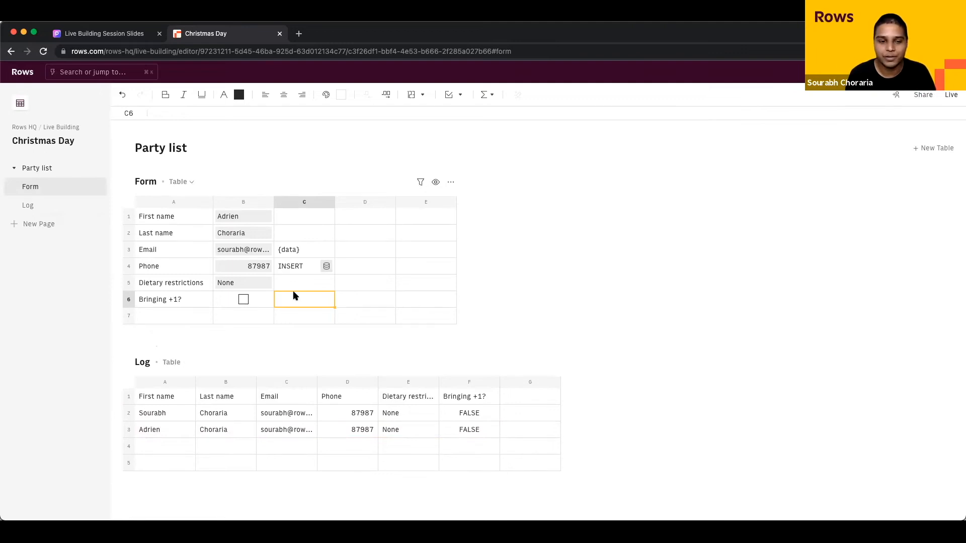
Step: Replace the C3 reference in C4's INSERT formula with C3's RANGE2JSON(A1:A6,B1:B6) expression
{"action": "left_click", "coordinate": [254, 315]}
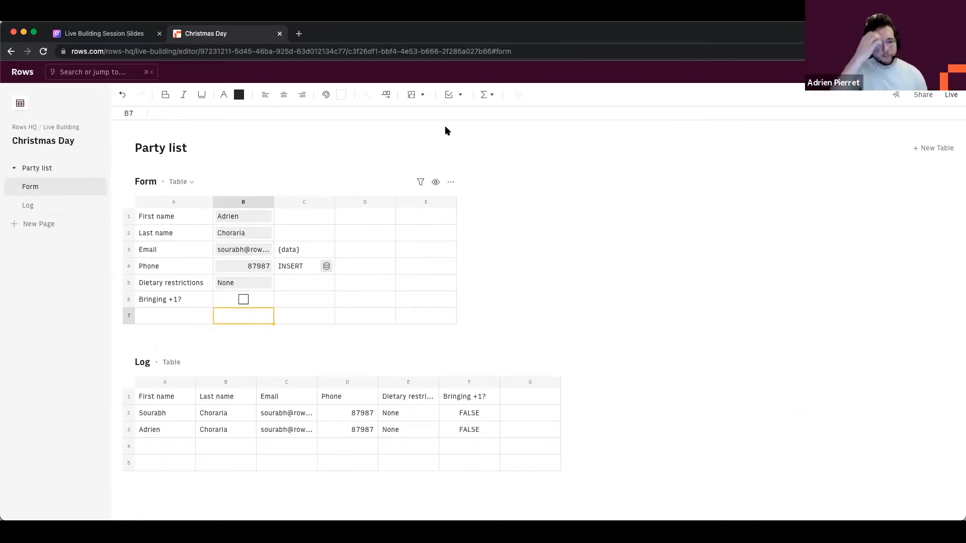
{"action": "left_click", "coordinate": [295, 252]}
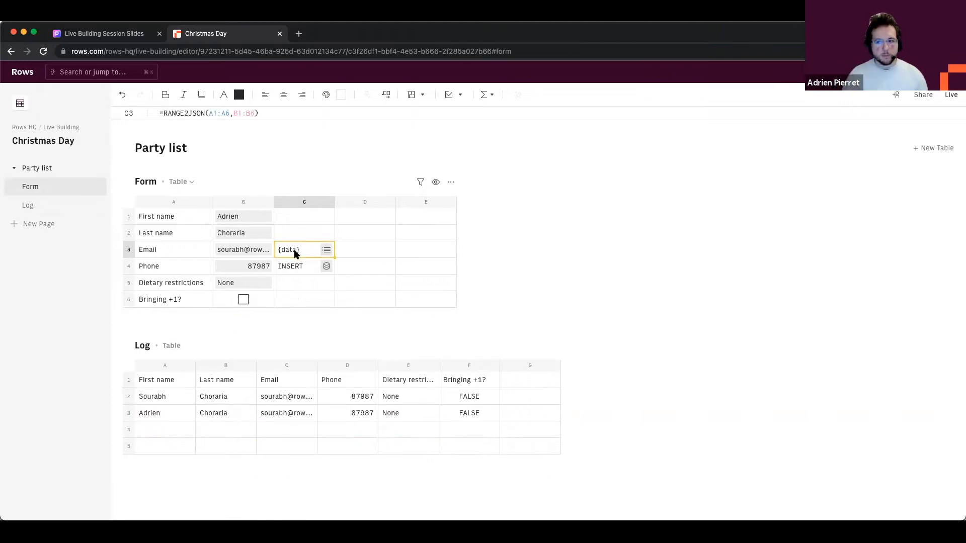
{"action": "double_click", "coordinate": [295, 254]}
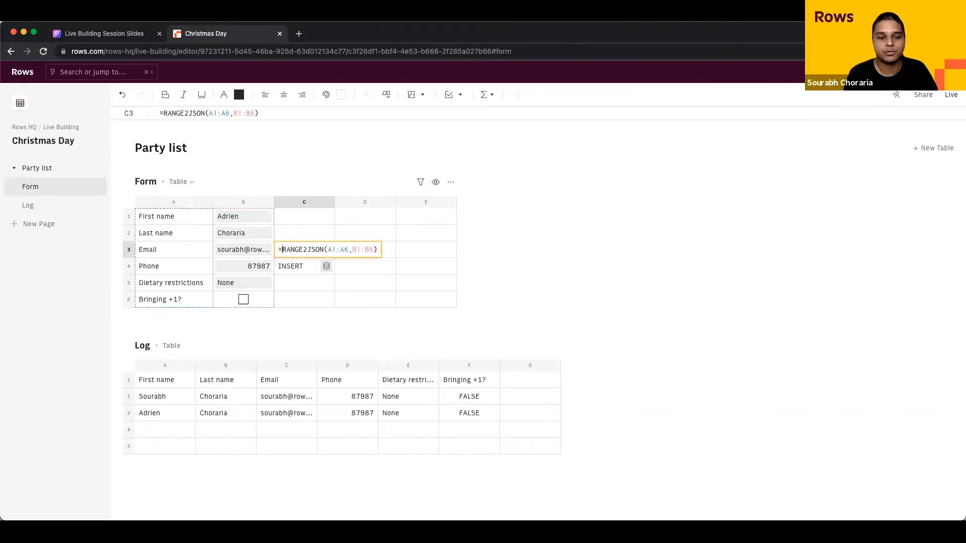
{"action": "key", "text": "shift+super+Right"}
{"action": "key", "text": "super+c"}
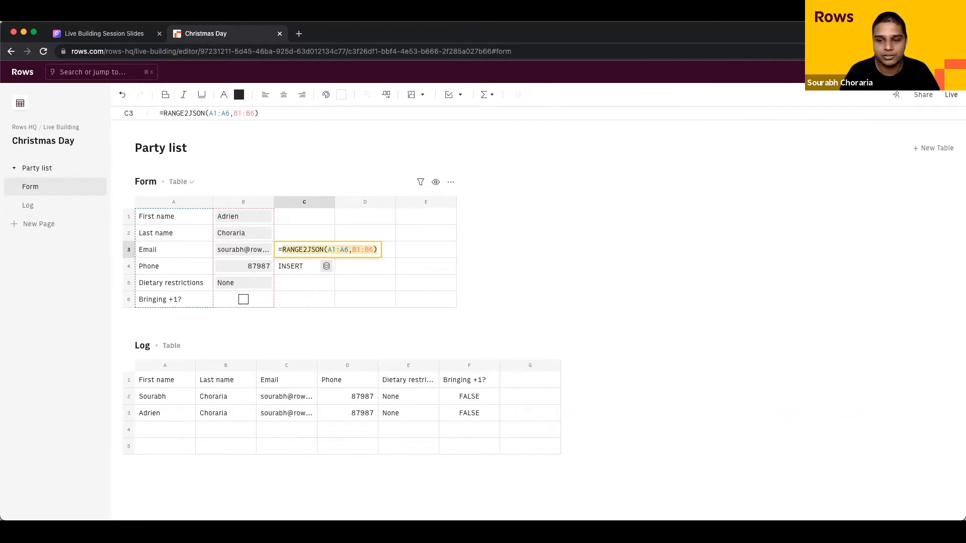
{"action": "key", "text": "Escape"}
{"action": "key", "text": "Down"}
{"action": "key", "text": "Up"}
{"action": "key", "text": "Down"}
{"action": "key", "text": "Return"}
{"action": "key", "text": "BackSpace"}
{"action": "key", "text": "BackSpace"}
{"action": "key", "text": "super+v"}
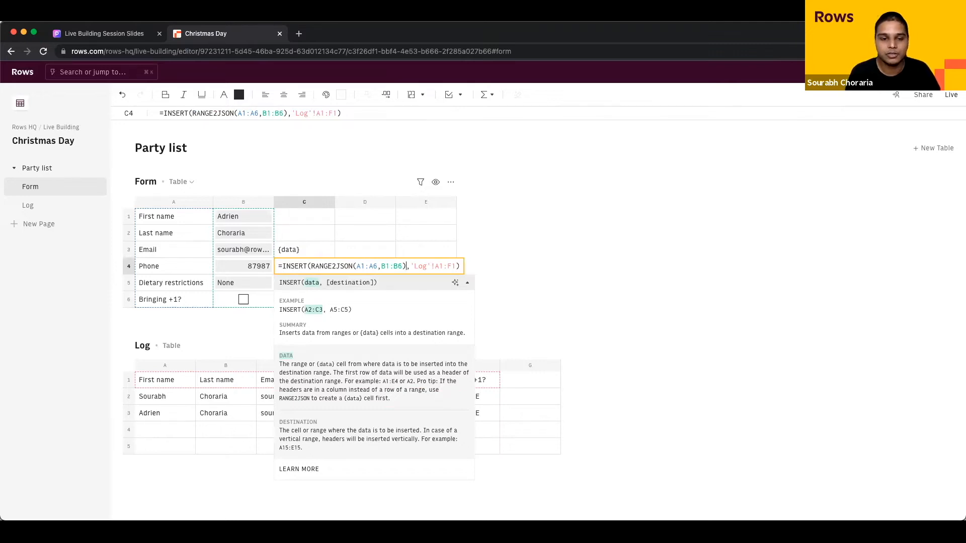
{"action": "key", "text": "Return"}
Step: Clear the now-redundant {data} cell C3
{"action": "key", "text": "Up"}
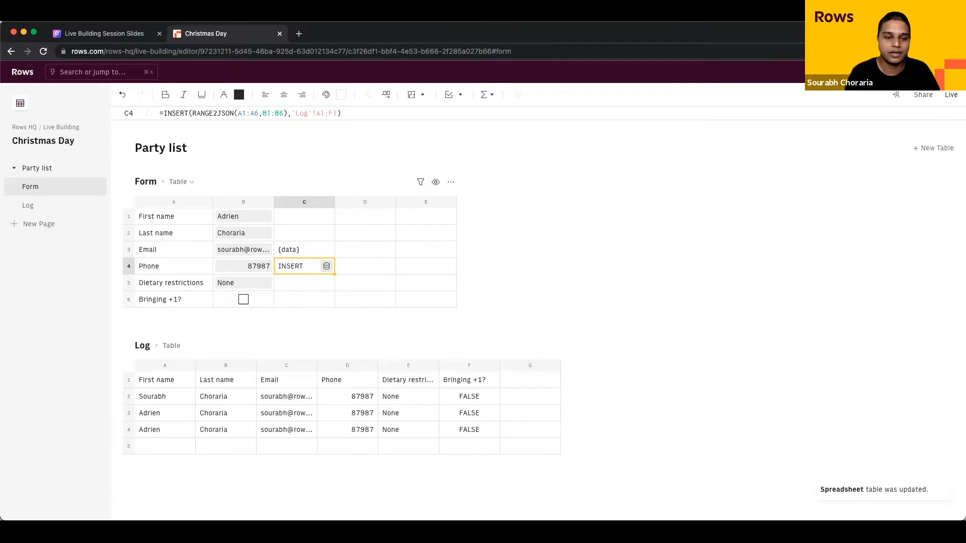
{"action": "key", "text": "Up"}
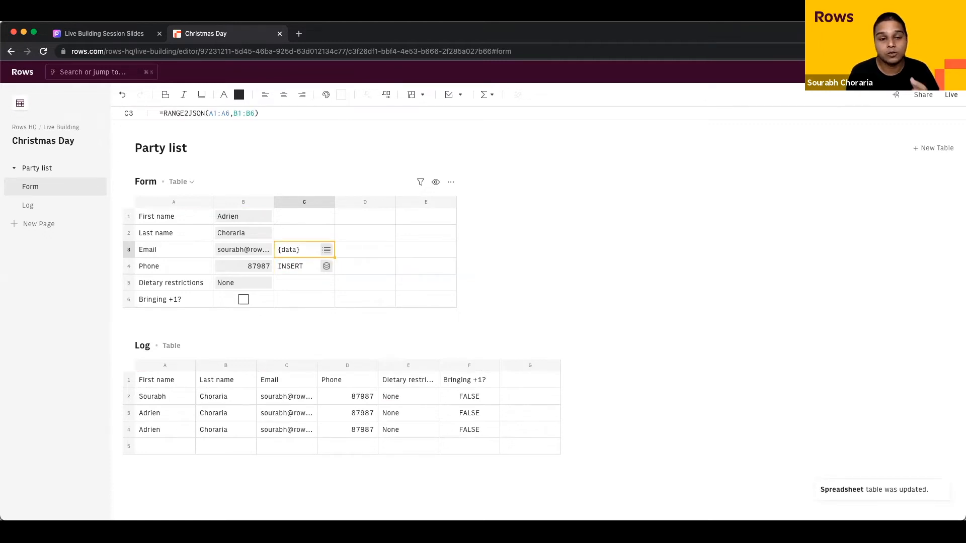
{"action": "key", "text": "Delete"}
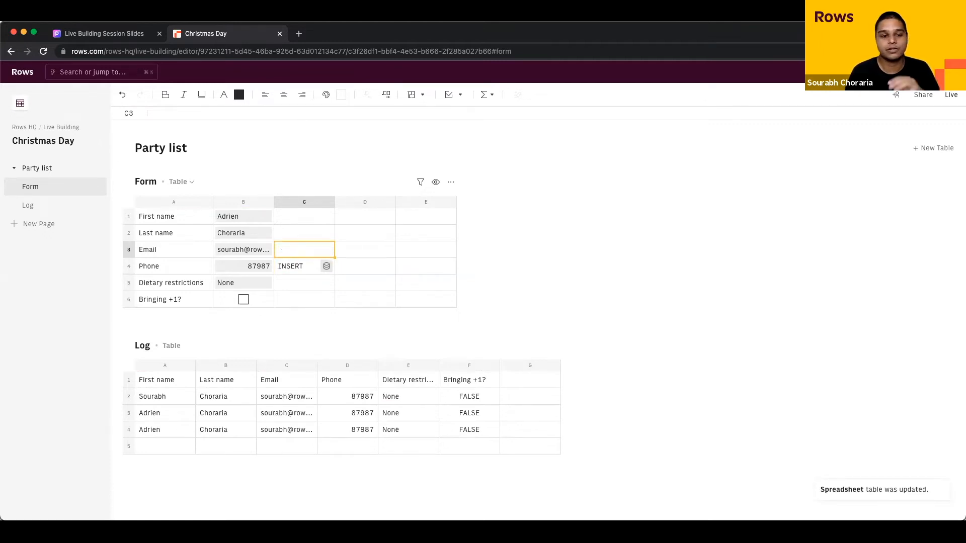
Step: Re-commit C4's INSERT formula, then from cell B7 open the action element list
{"action": "left_click", "coordinate": [302, 269]}
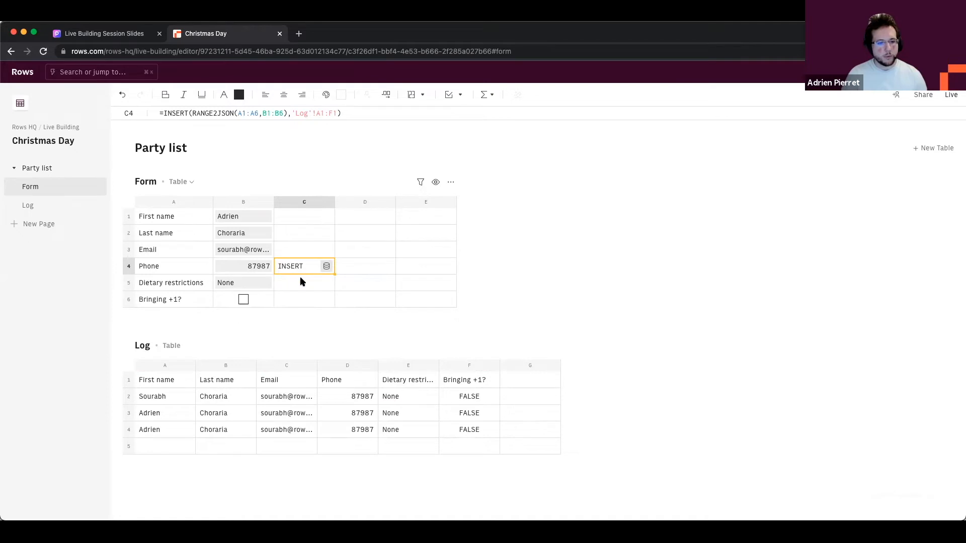
{"action": "left_click", "coordinate": [302, 253]}
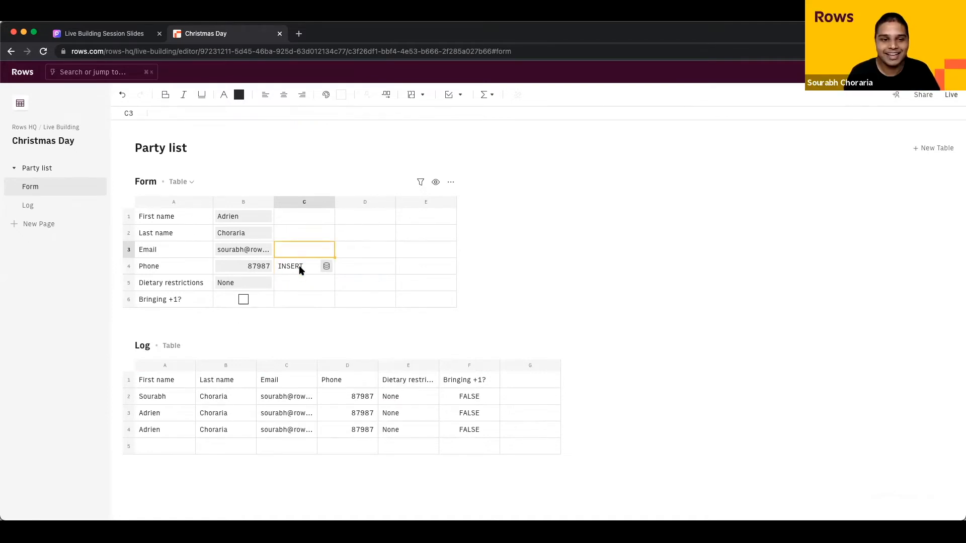
{"action": "left_click", "coordinate": [300, 270]}
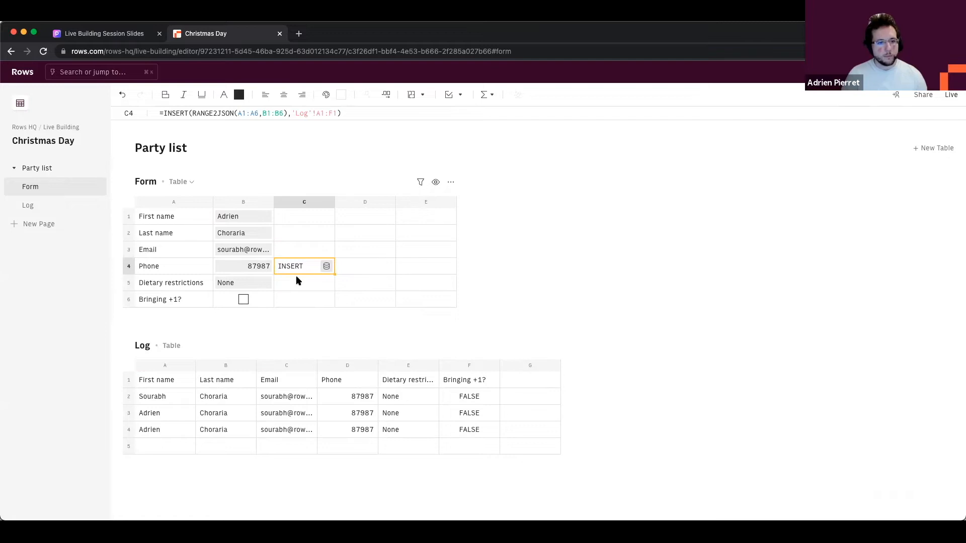
{"action": "key", "text": "Return"}
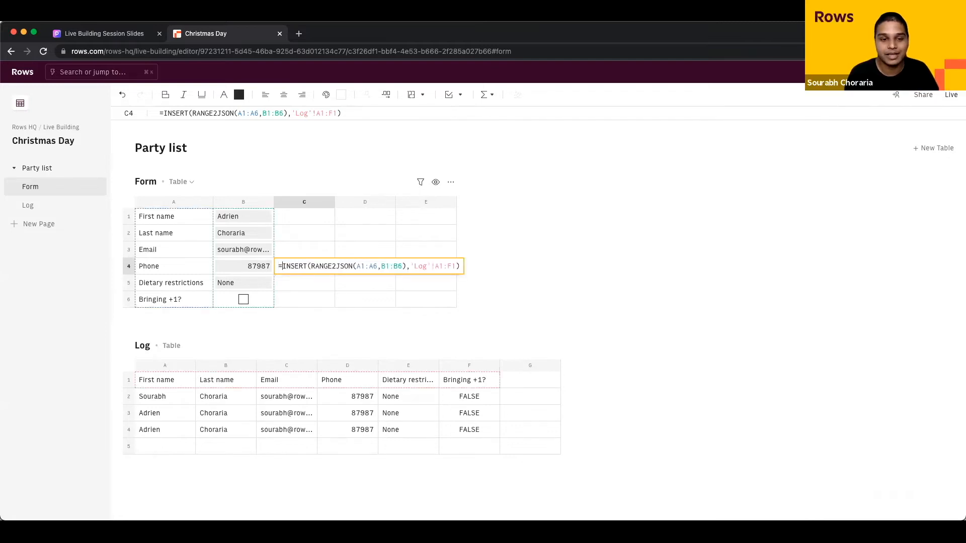
{"action": "key", "text": "Return"}
{"action": "key", "text": "Down"}
{"action": "key", "text": "Down"}
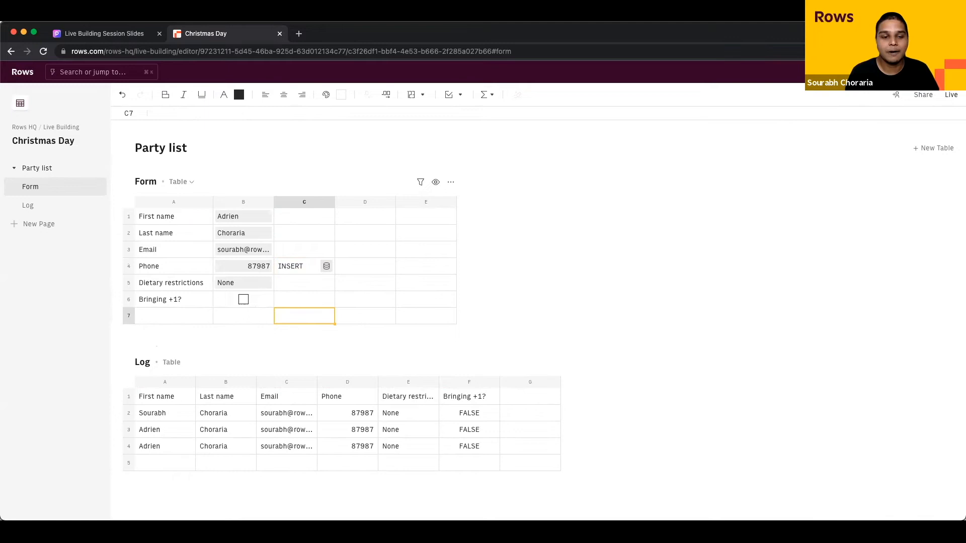
{"action": "key", "text": "Left"}
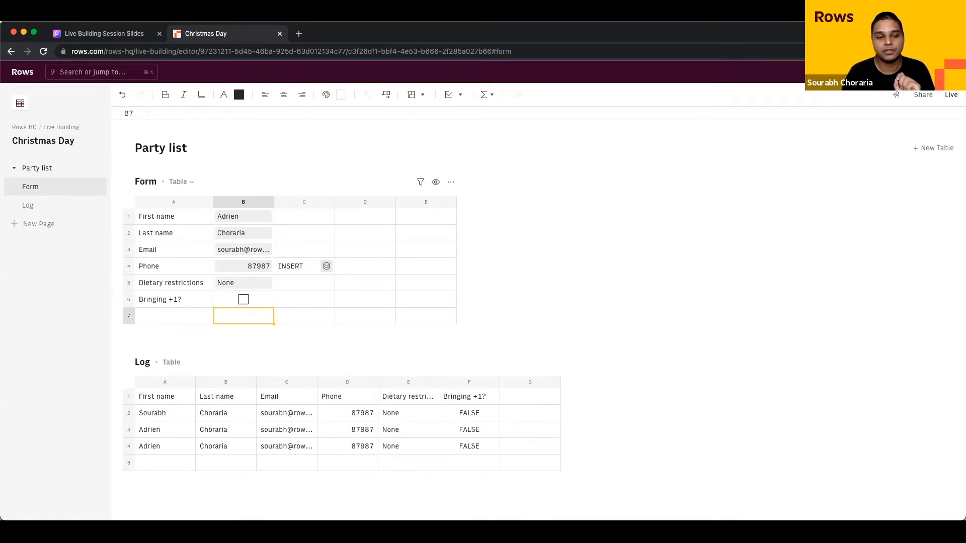
{"action": "left_click", "coordinate": [457, 95]}
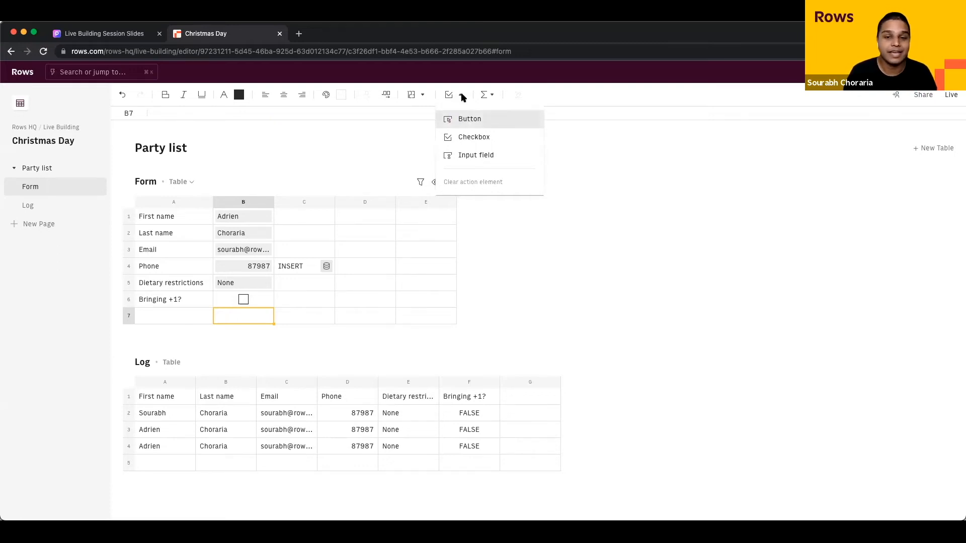
Step: Add a button to B7 labelled SUBMIT
{"action": "left_click", "coordinate": [461, 95]}
{"action": "left_click", "coordinate": [461, 94]}
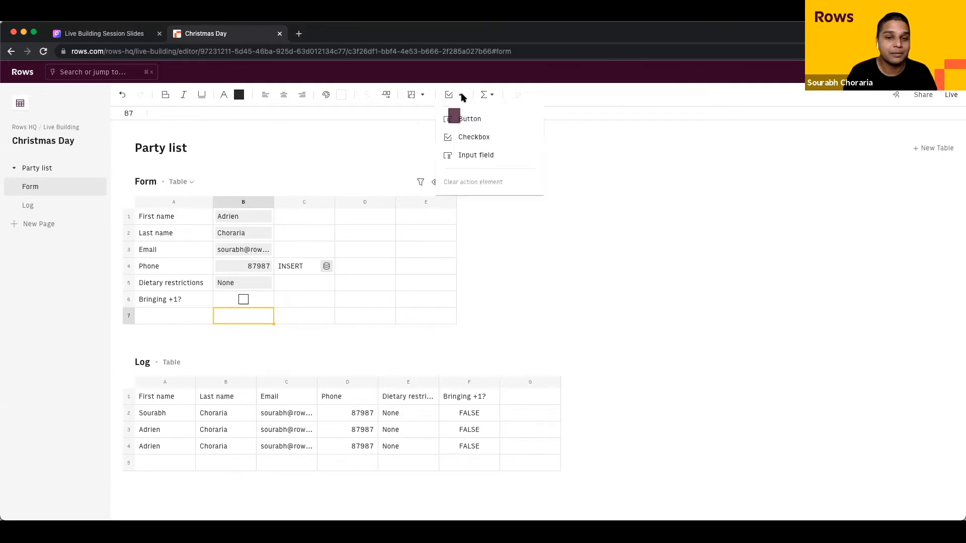
{"action": "left_click", "coordinate": [463, 124]}
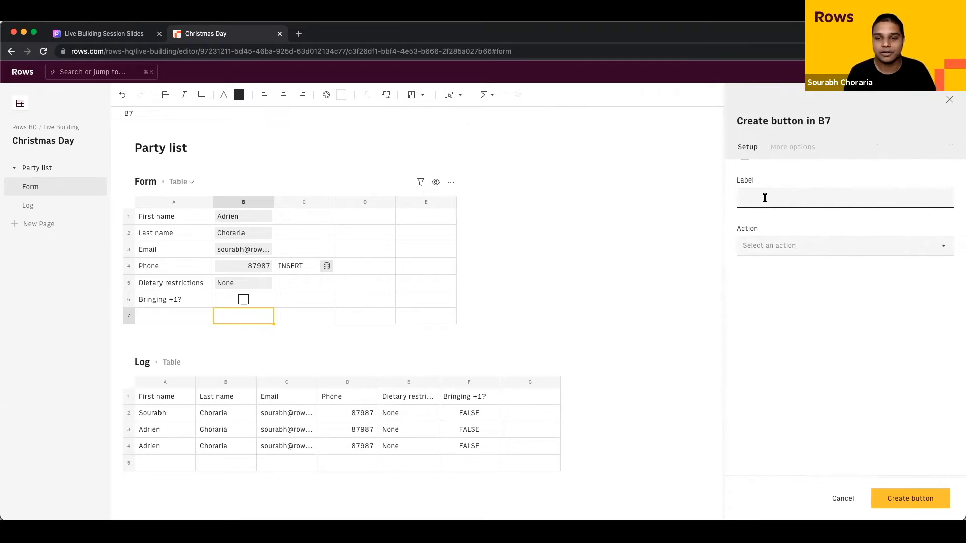
{"action": "type", "text": "SUBMIT"}
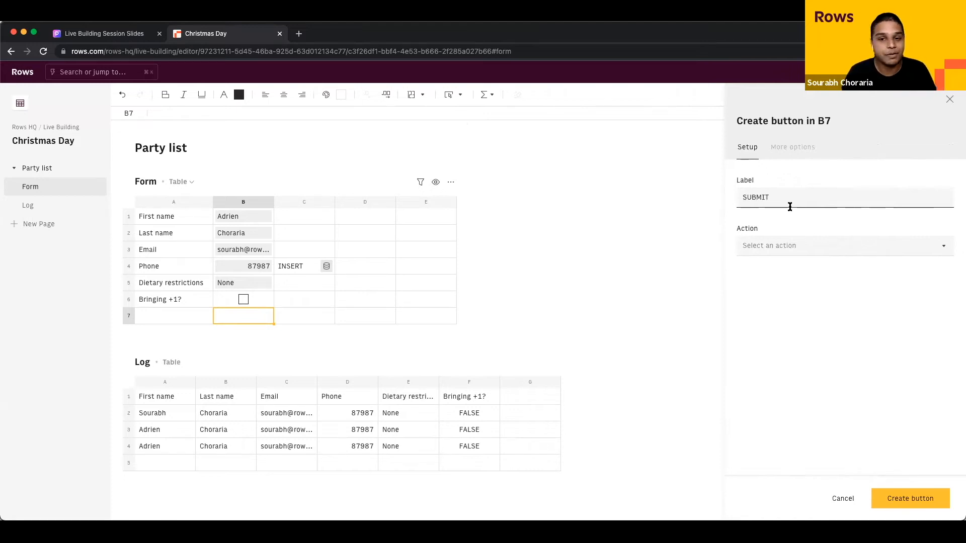
Step: Make the button run =INSERT(RANGE2JSON(A1:A6,B1:B6),'Log'!A1:F1) as a custom formula and create it
{"action": "left_click", "coordinate": [790, 252]}
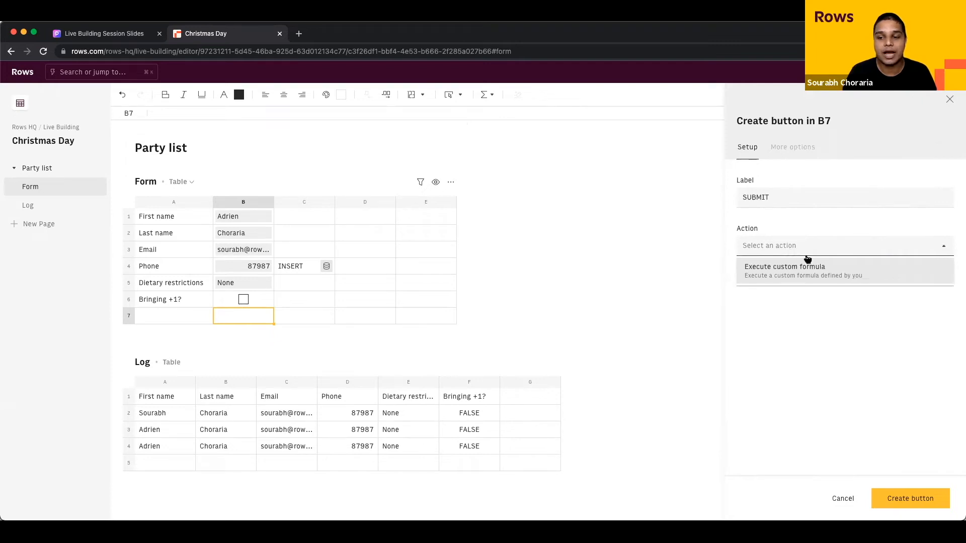
{"action": "left_click", "coordinate": [801, 275]}
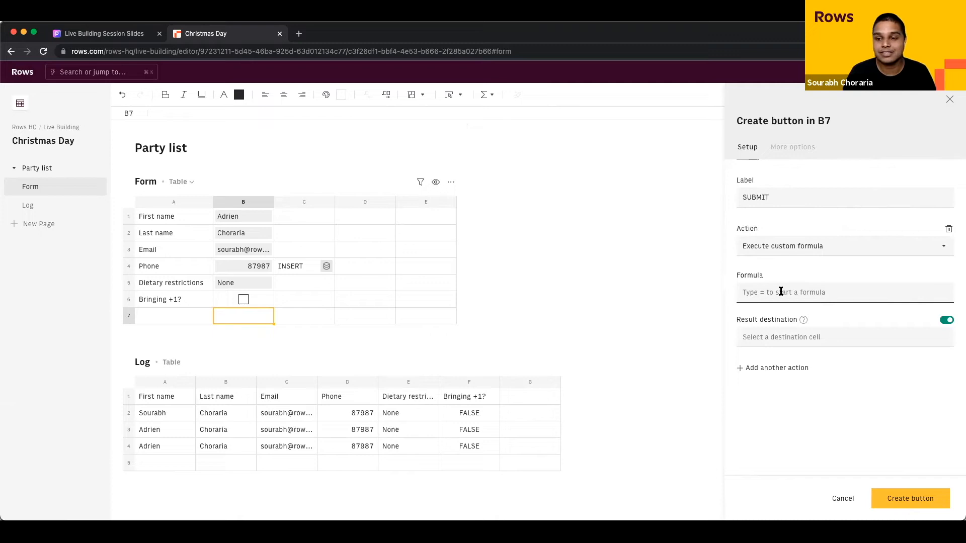
{"action": "type", "text": "="}
{"action": "type", "text": "INSERT(RANGE2JSON(A1:A6,B1:B6),'Log'!A1:F1)"}
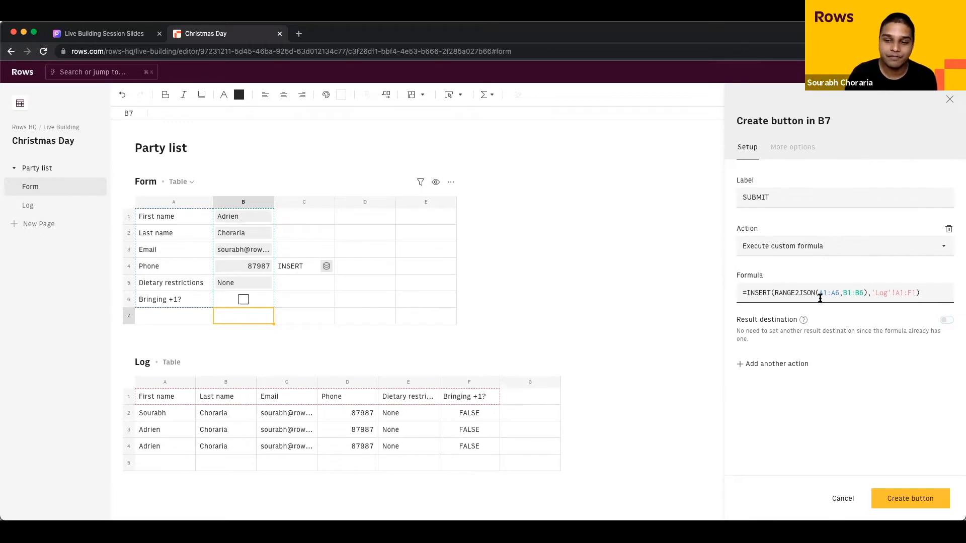
{"action": "left_click", "coordinate": [773, 296]}
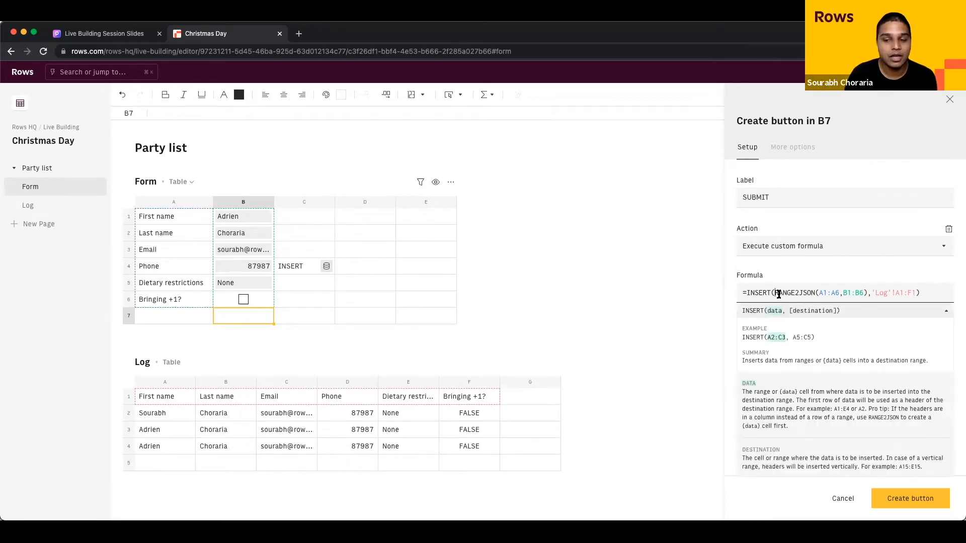
{"action": "left_click", "coordinate": [779, 295]}
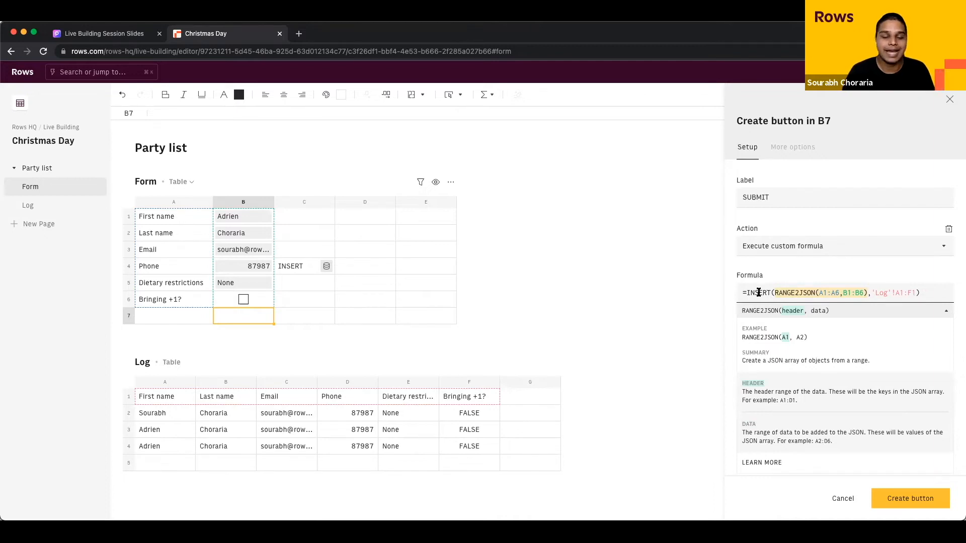
{"action": "left_click", "coordinate": [914, 282]}
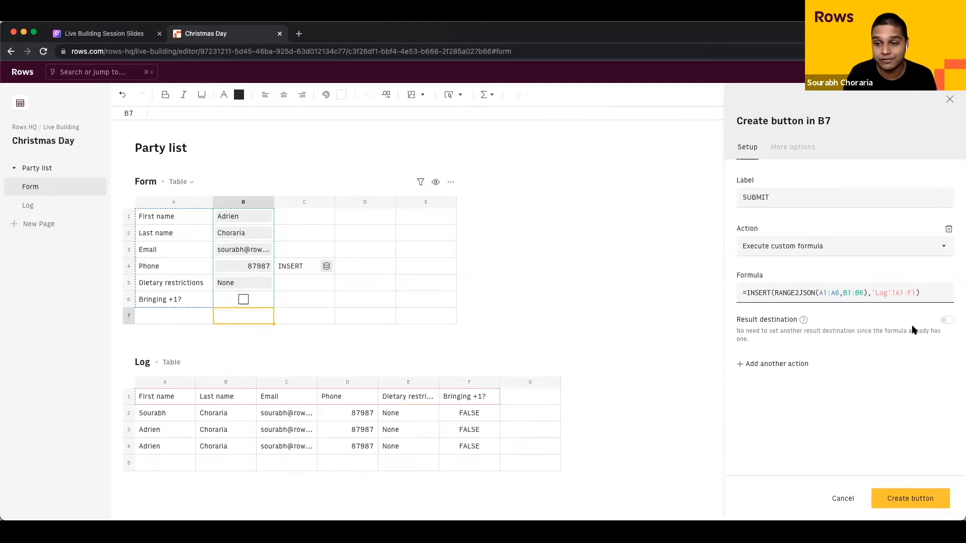
{"action": "left_click", "coordinate": [895, 499]}
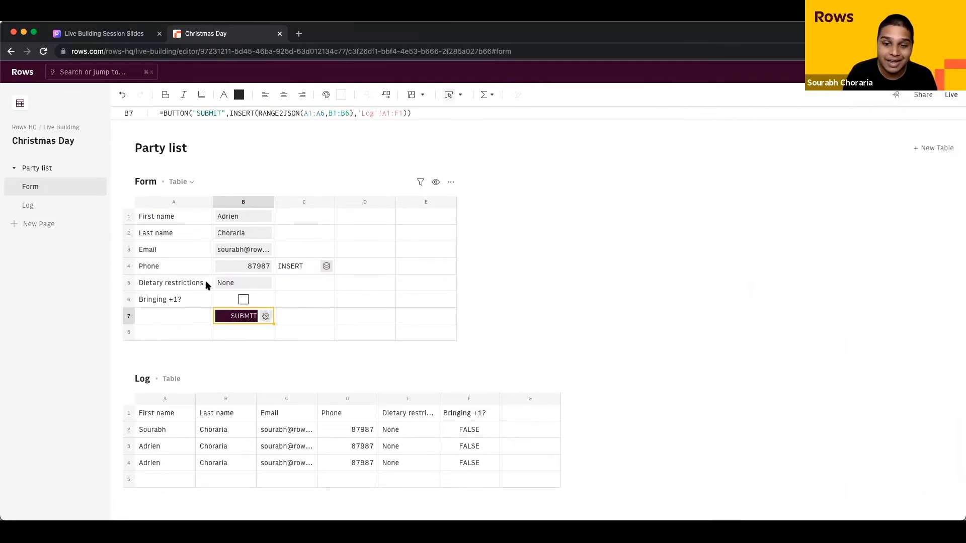
{"action": "left_click", "coordinate": [286, 272]}
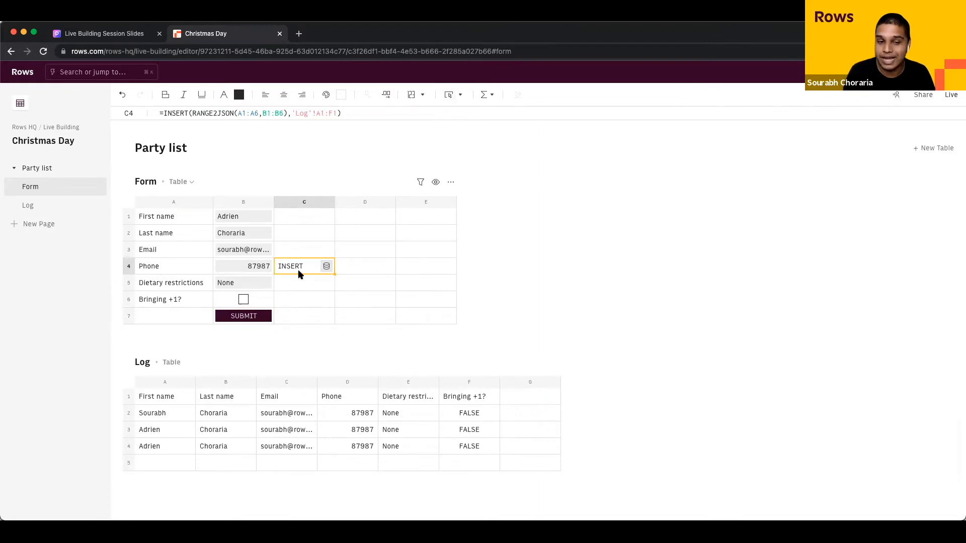
Step: Delete the old INSERT formula from Form cell C4
{"action": "key", "text": "Delete"}
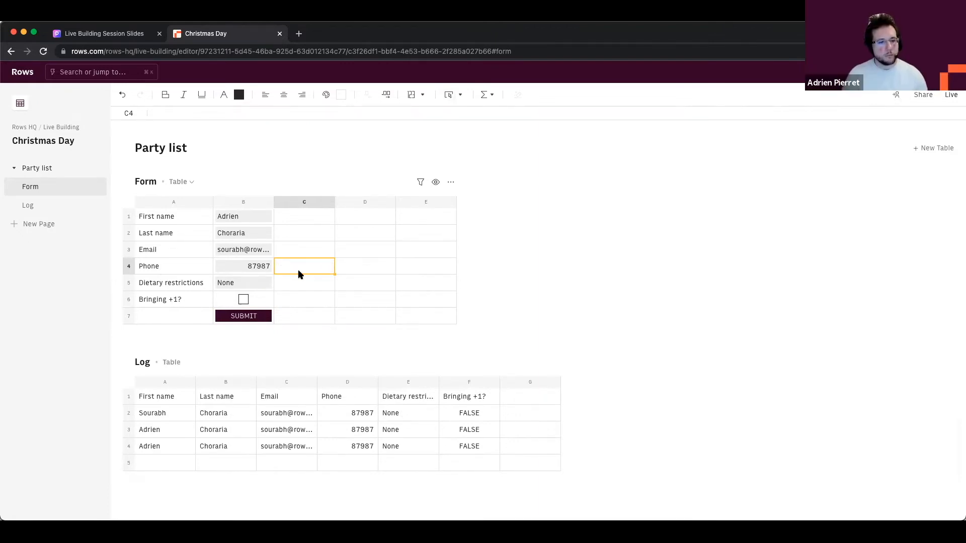
{"action": "left_click_drag", "start_coordinate": [303, 203], "coordinate": [442, 233]}
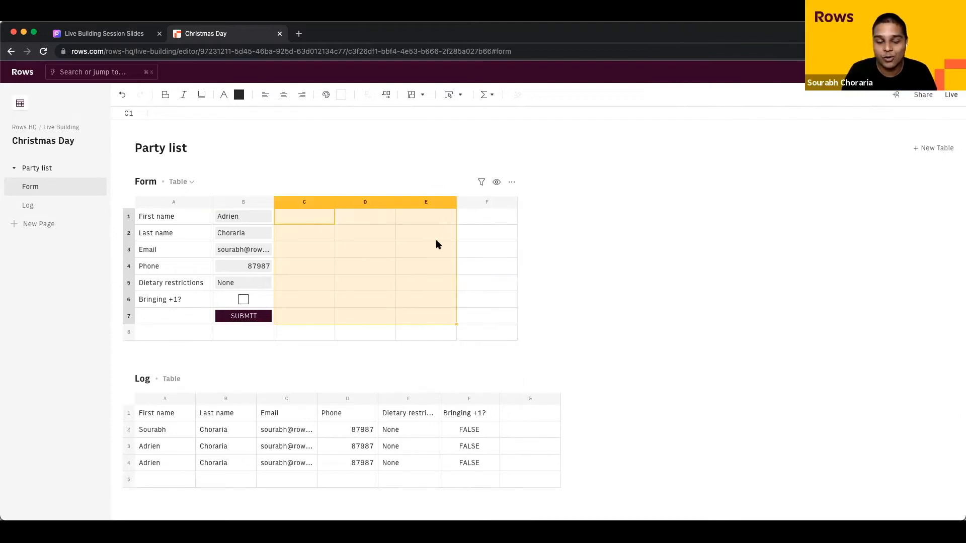
{"action": "left_click", "coordinate": [427, 246]}
{"action": "left_click", "coordinate": [319, 253]}
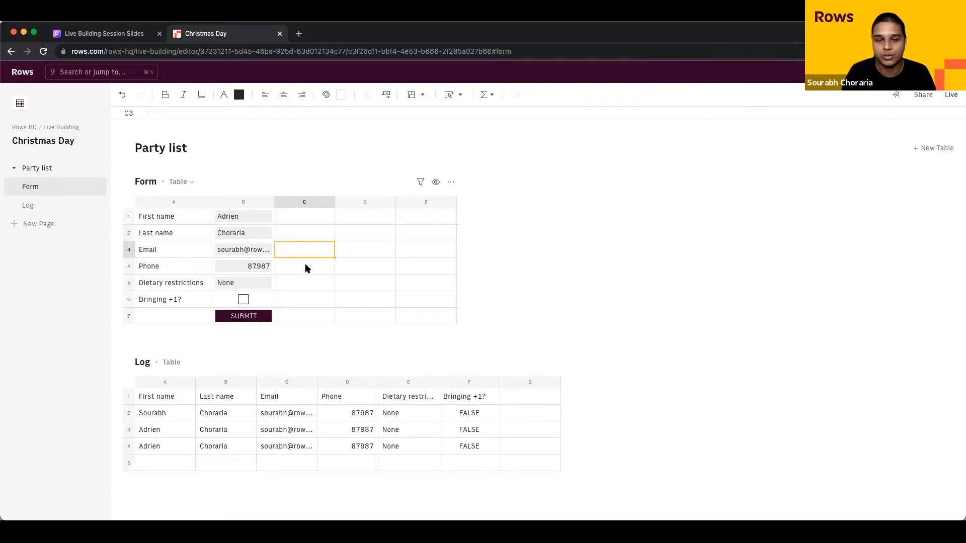
{"action": "left_click", "coordinate": [304, 267]}
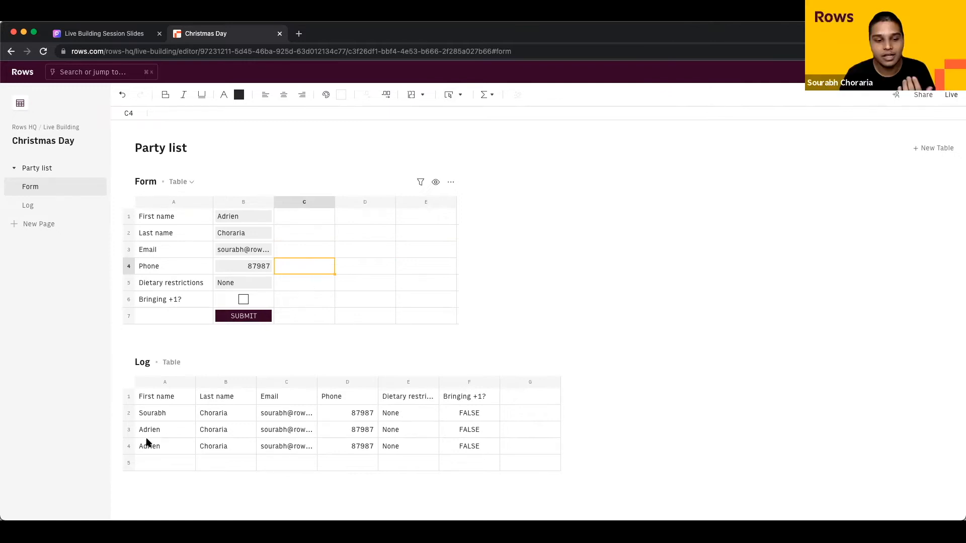
Step: Delete the duplicate third guest entry in Log row 4
{"action": "left_click", "coordinate": [129, 446]}
{"action": "left_click", "coordinate": [249, 441]}
{"action": "left_click", "coordinate": [128, 448]}
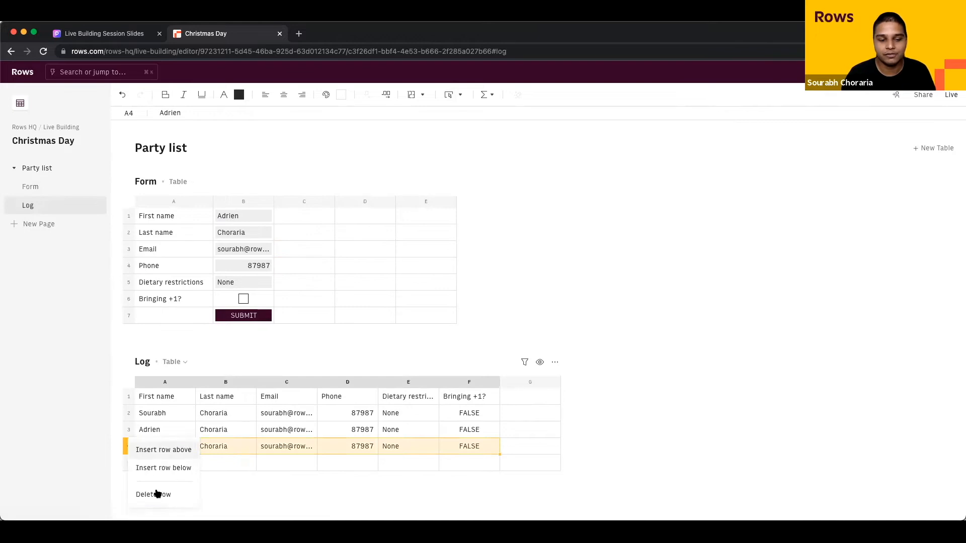
{"action": "key", "text": "Delete"}
{"action": "left_click", "coordinate": [266, 231]}
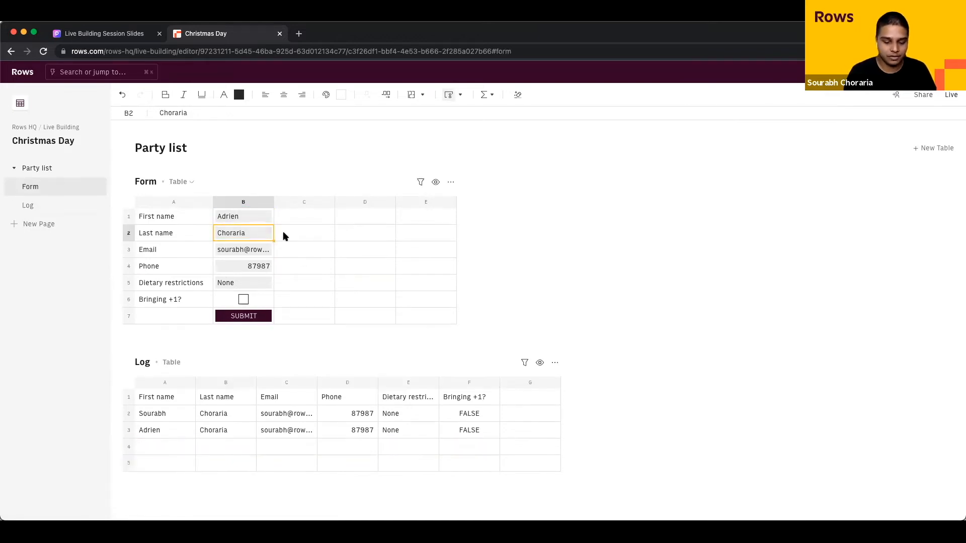
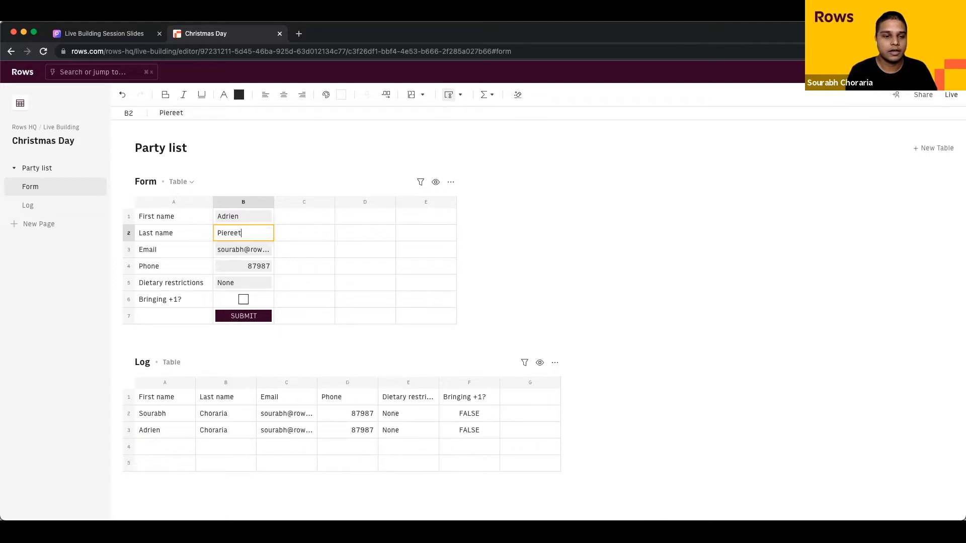
Step: Enter the new guest's last name in B2 and e-mail address in B3
{"action": "key", "text": "Tab"}
{"action": "key", "text": "Return"}
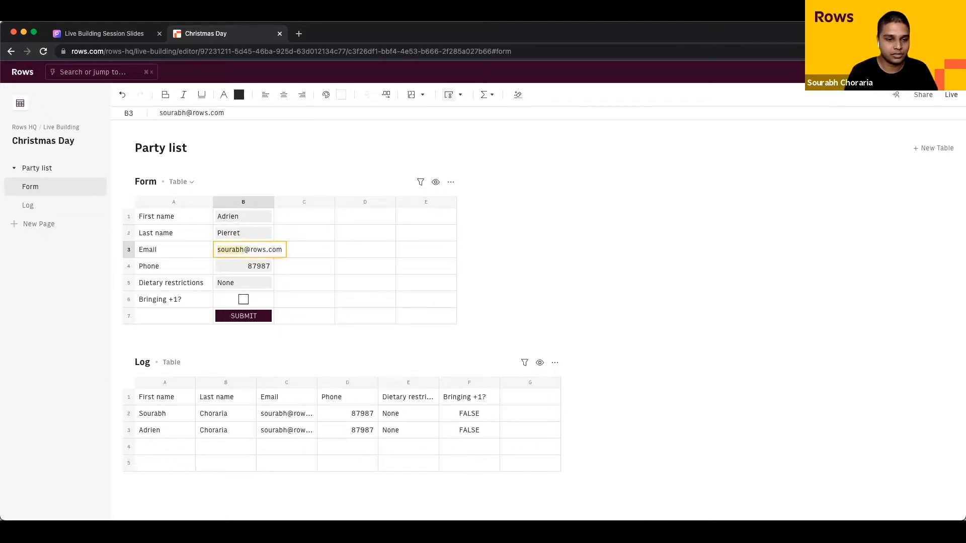
{"action": "key", "text": "BackSpace"}
{"action": "type", "text": "adrien"}
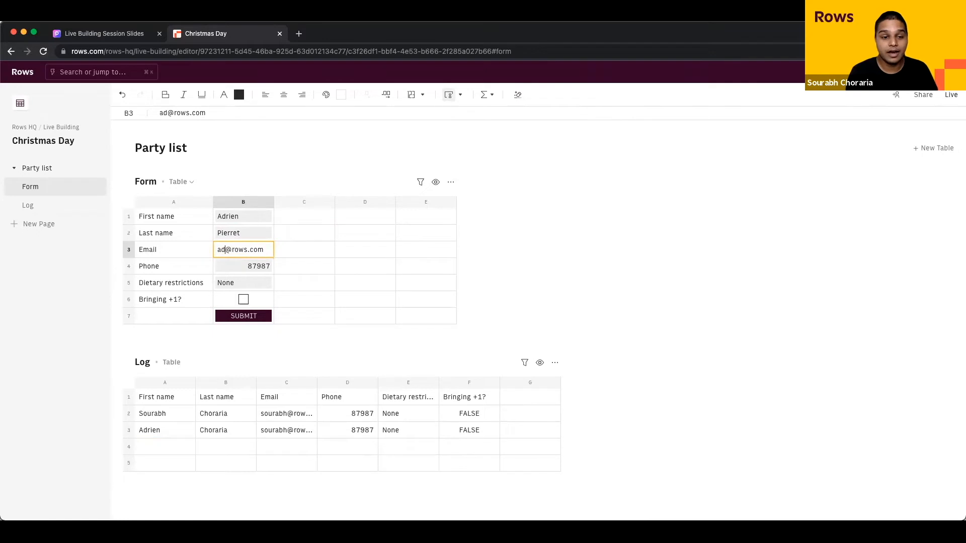
{"action": "key", "text": "Tab"}
Step: Enter the guest's phone number in B4 and 'Sea food allergy' in B5
{"action": "key", "text": "Down"}
{"action": "key", "text": "Left"}
{"action": "type", "text": "1321332"}
{"action": "key", "text": "Tab"}
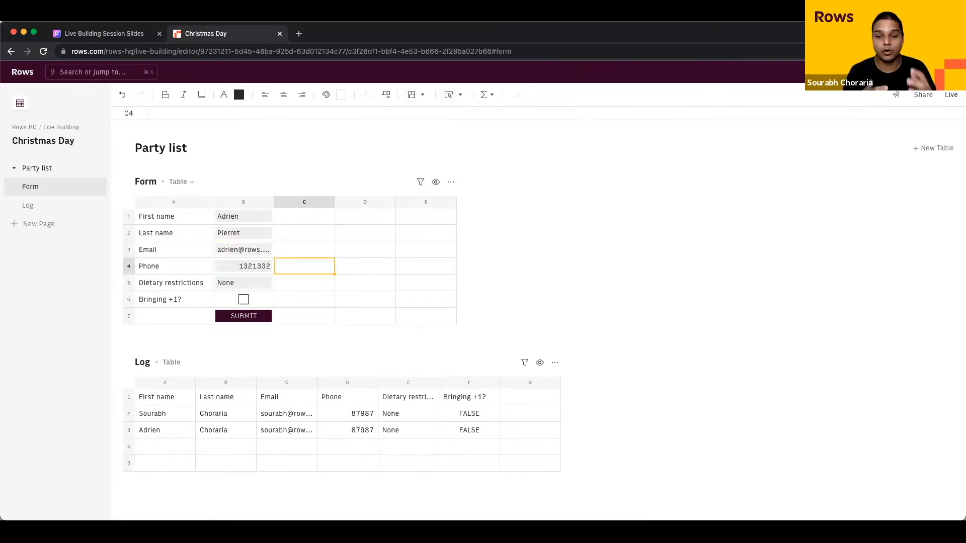
{"action": "key", "text": "Down"}
{"action": "key", "text": "Left"}
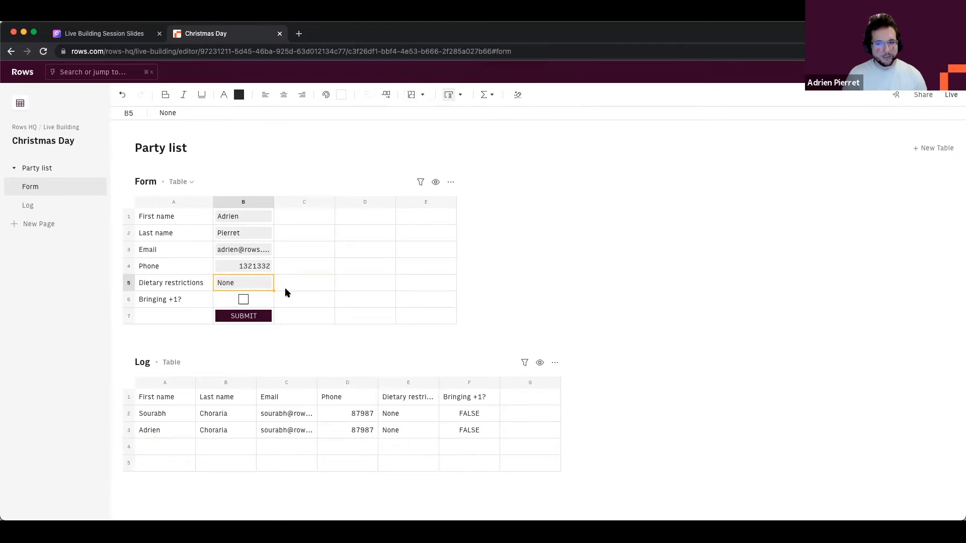
{"action": "type", "text": "Sea f"}
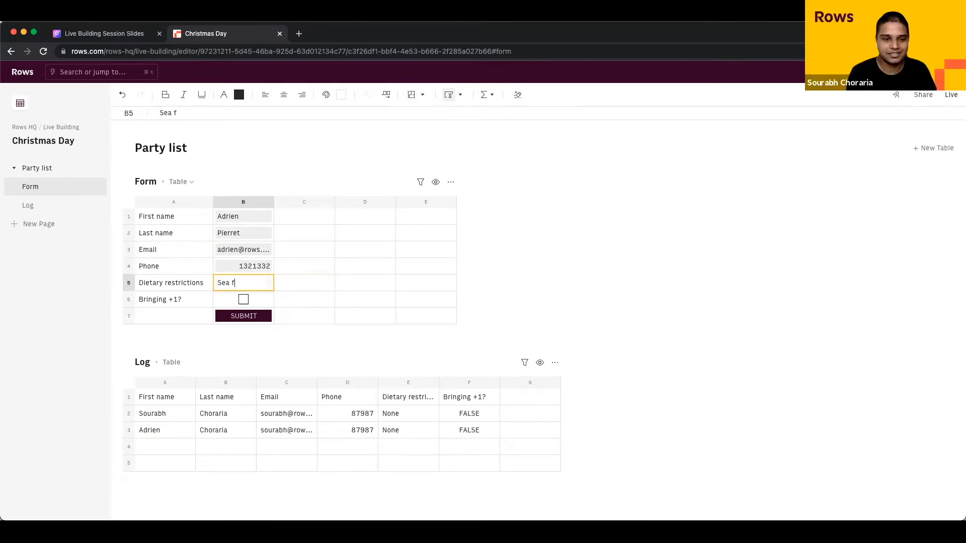
{"action": "type", "text": "ood allergy"}
{"action": "key", "text": "Tab"}
Step: Tick Bringing +1?, press SUBMIT, and check the new entry in the Log
{"action": "left_click", "coordinate": [244, 300]}
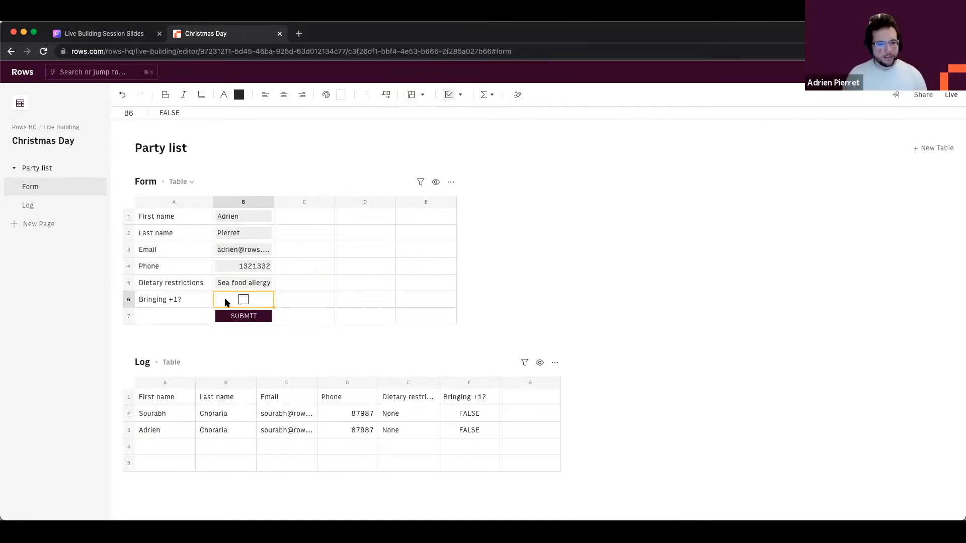
{"action": "left_click", "coordinate": [242, 300]}
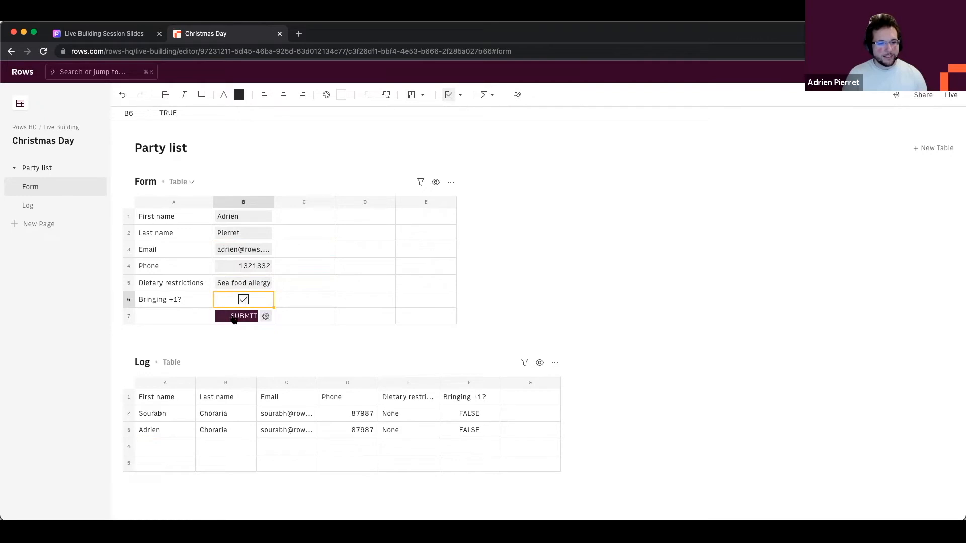
{"action": "left_click", "coordinate": [234, 317]}
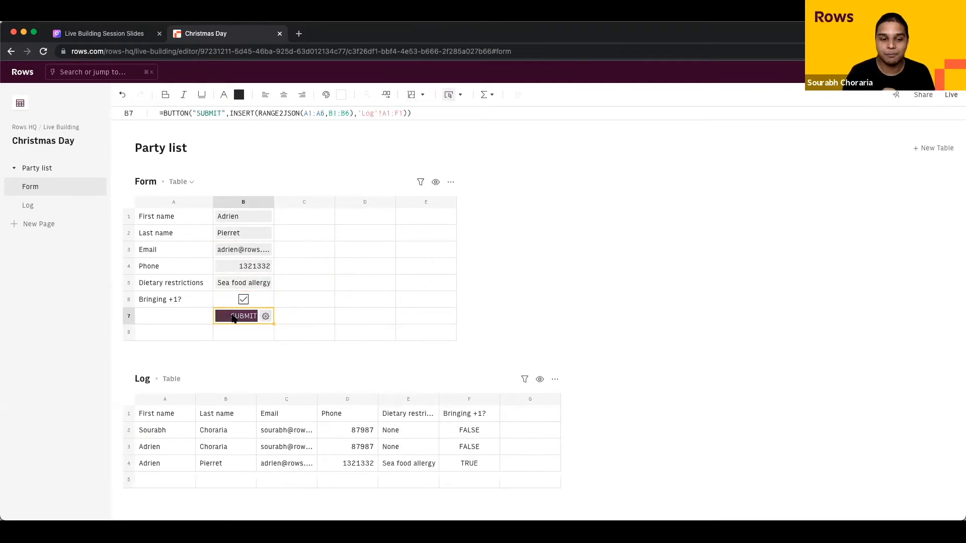
{"action": "left_click", "coordinate": [125, 463]}
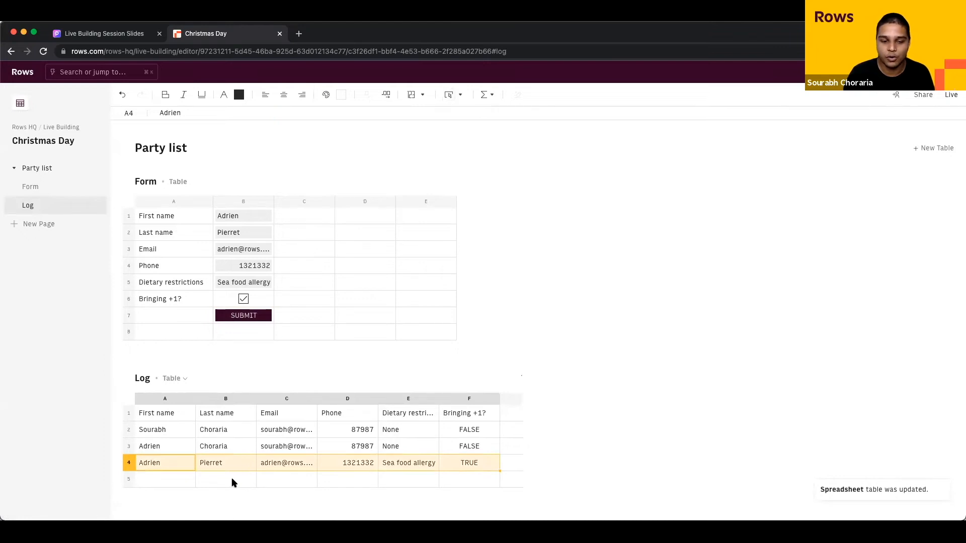
{"action": "left_click", "coordinate": [232, 478]}
{"action": "left_click", "coordinate": [271, 442]}
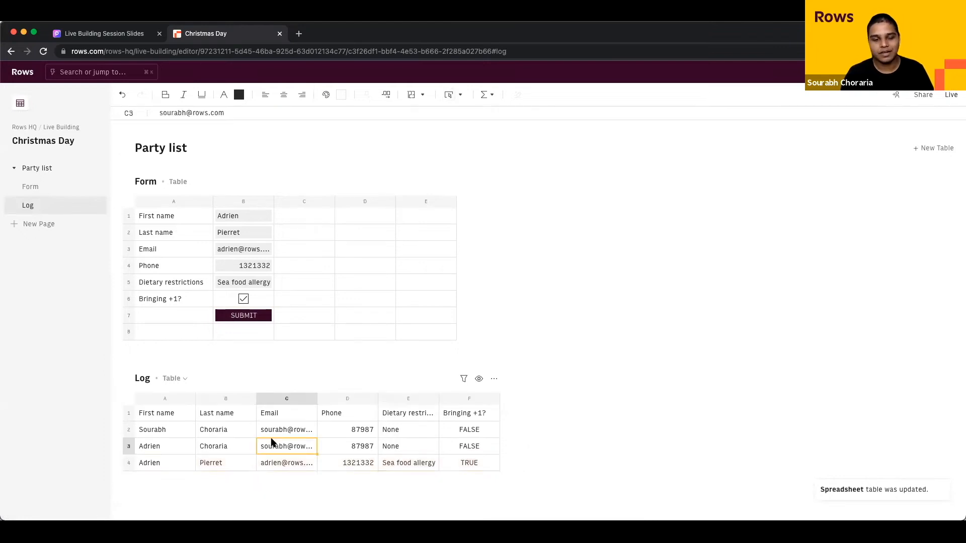
{"action": "left_click", "coordinate": [318, 270]}
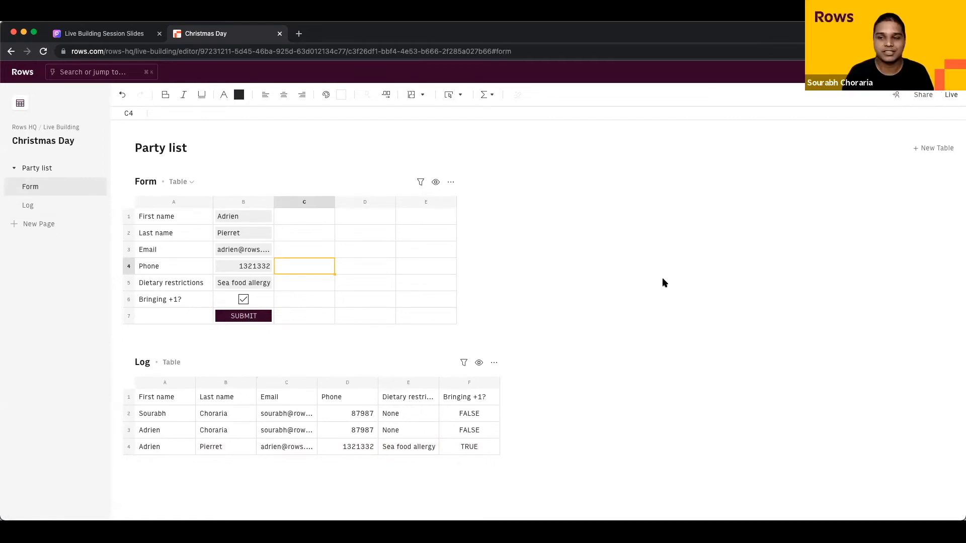
Step: Preview the document's live shareable view, then return to the editor
{"action": "left_click", "coordinate": [950, 96]}
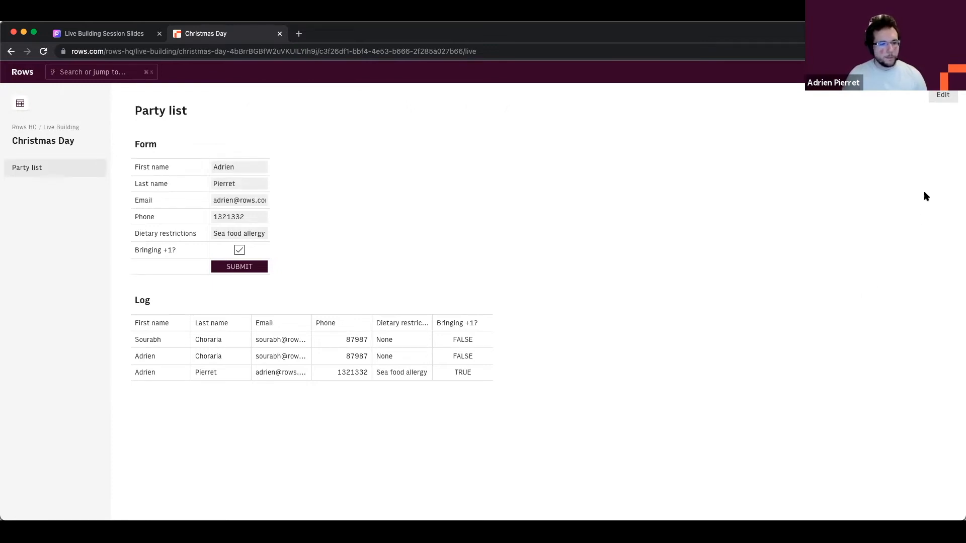
{"action": "left_click", "coordinate": [944, 97]}
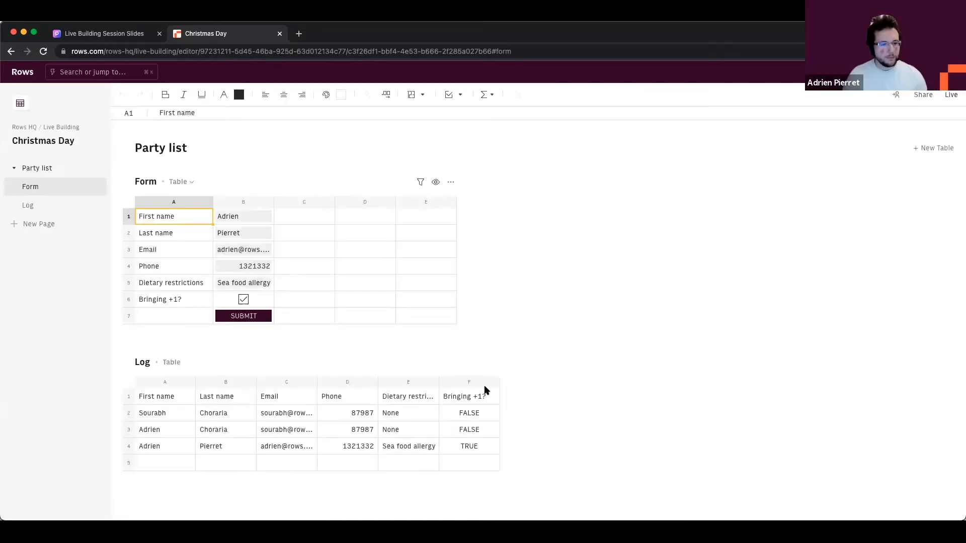
{"action": "left_click", "coordinate": [408, 381]}
Step: Set the Log table to Hidden on live and preview the published page
{"action": "left_click_drag", "start_coordinate": [471, 385], "coordinate": [412, 383]}
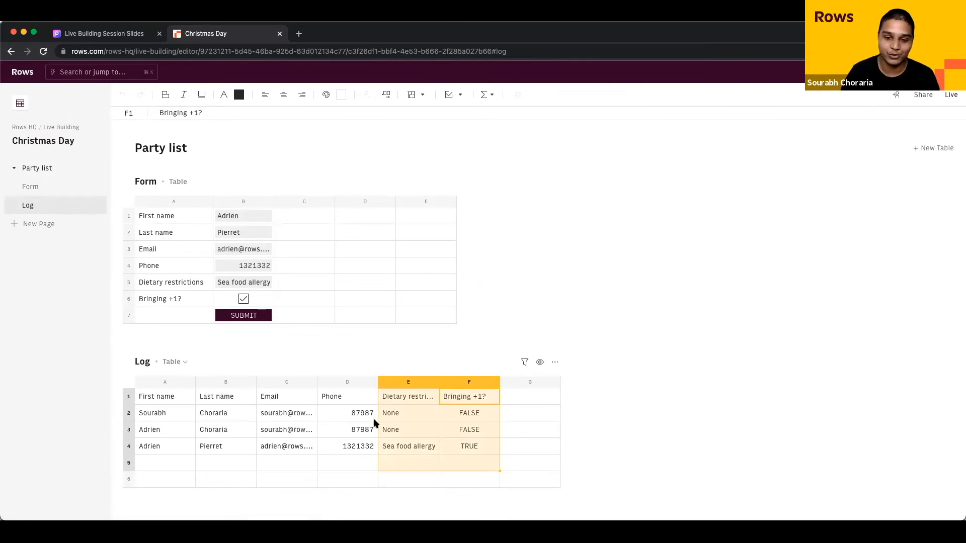
{"action": "right_click", "coordinate": [460, 384]}
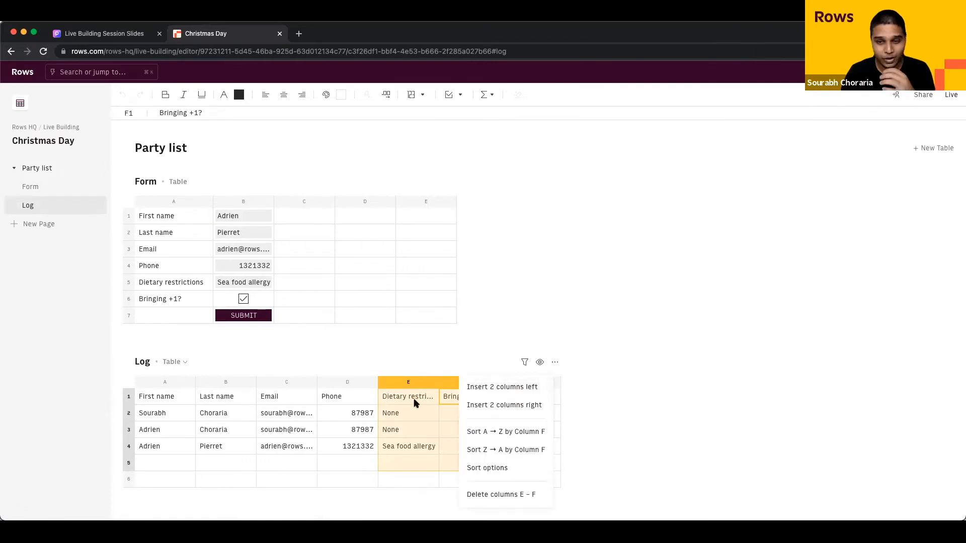
{"action": "left_click", "coordinate": [408, 416]}
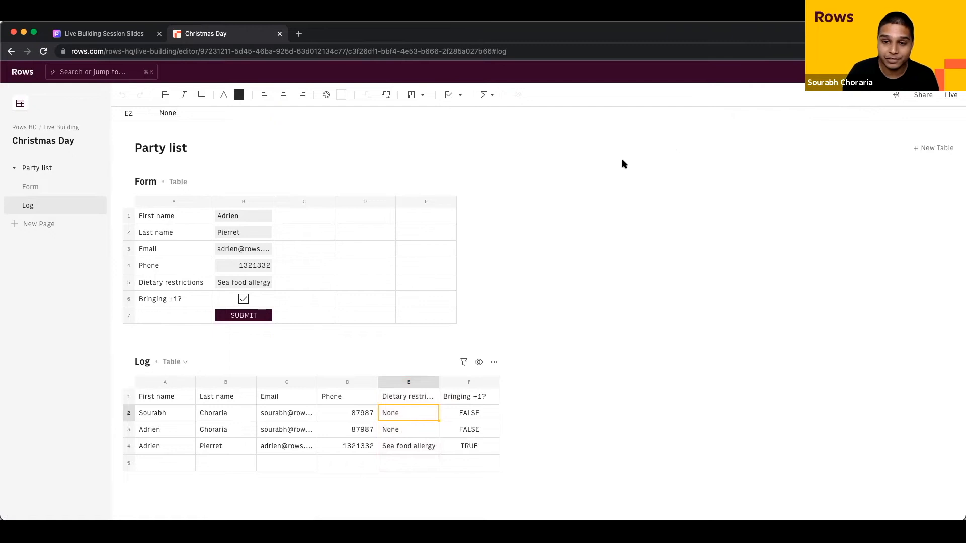
{"action": "left_click", "coordinate": [480, 367]}
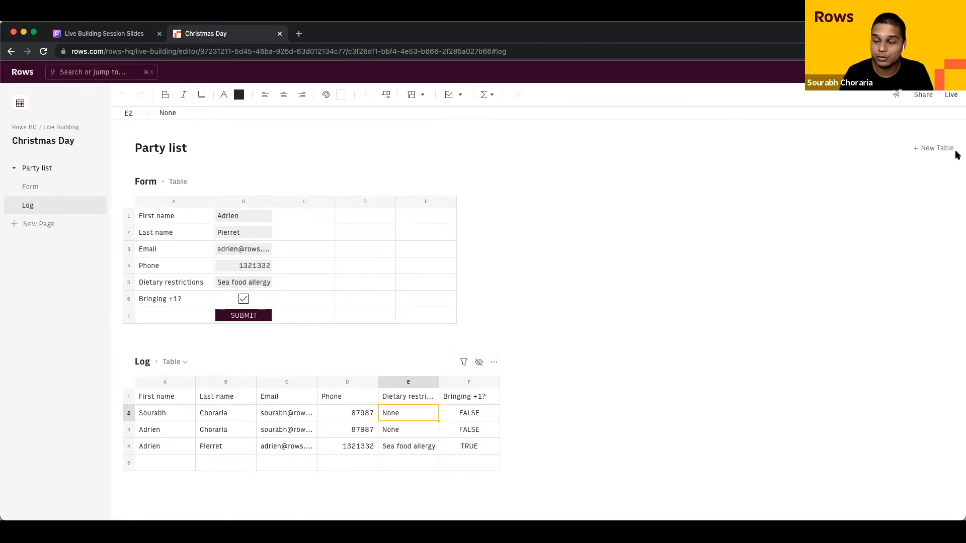
{"action": "left_click", "coordinate": [952, 95]}
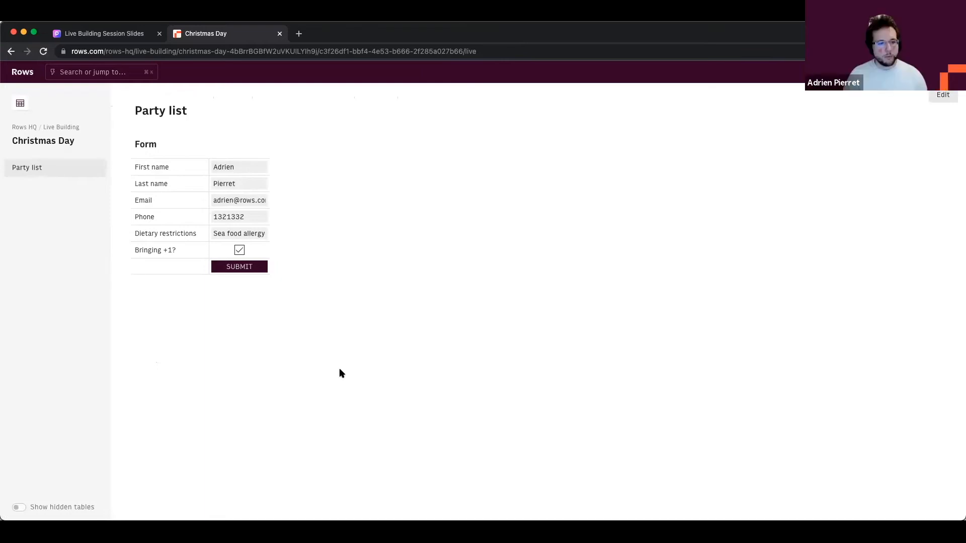
Step: Go back to the editor and select cells in the Log and Form, ending on SUBMIT
{"action": "left_click", "coordinate": [943, 99]}
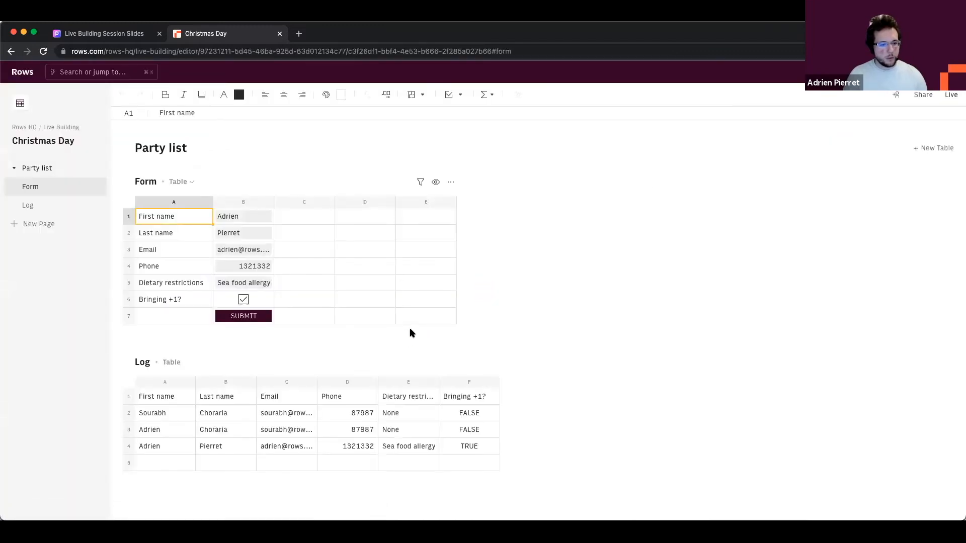
{"action": "left_click", "coordinate": [295, 429]}
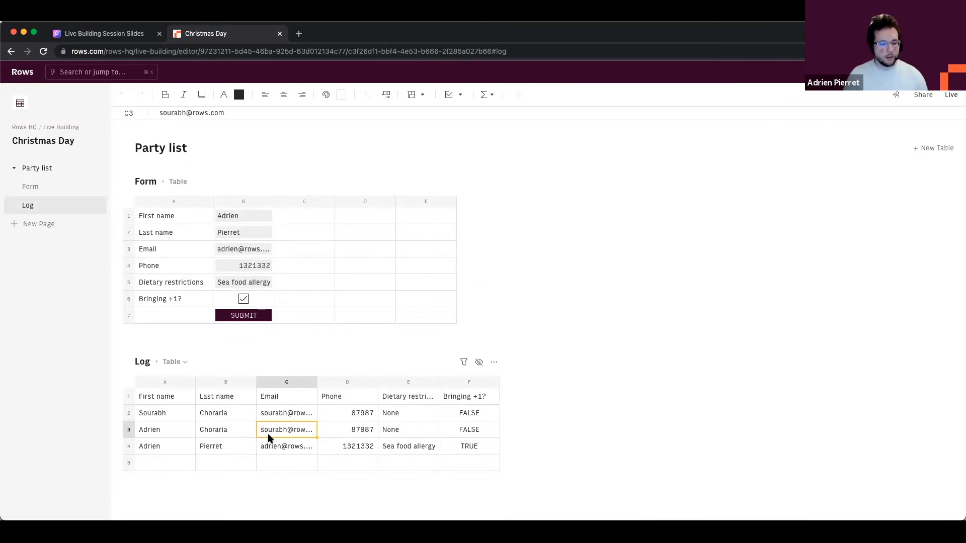
{"action": "left_click", "coordinate": [300, 320]}
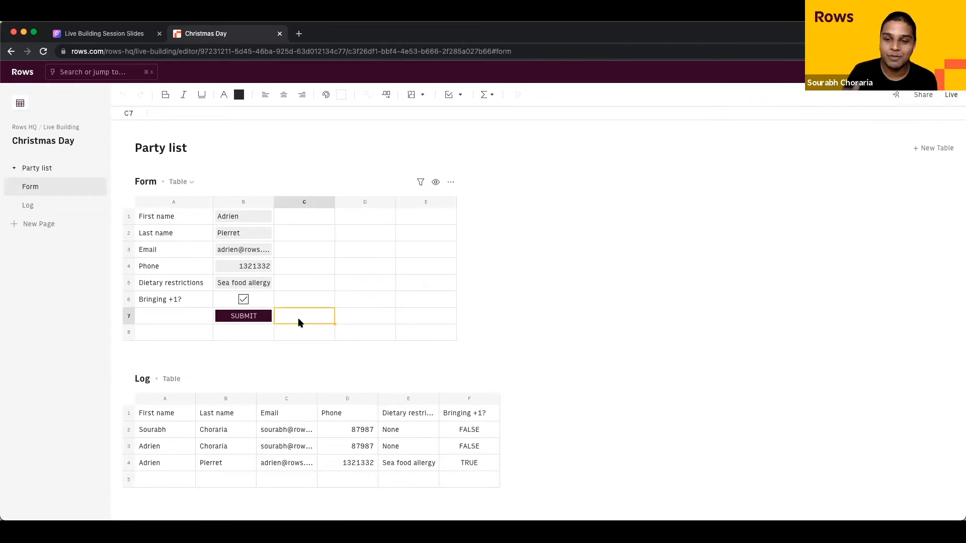
{"action": "left_click", "coordinate": [253, 330]}
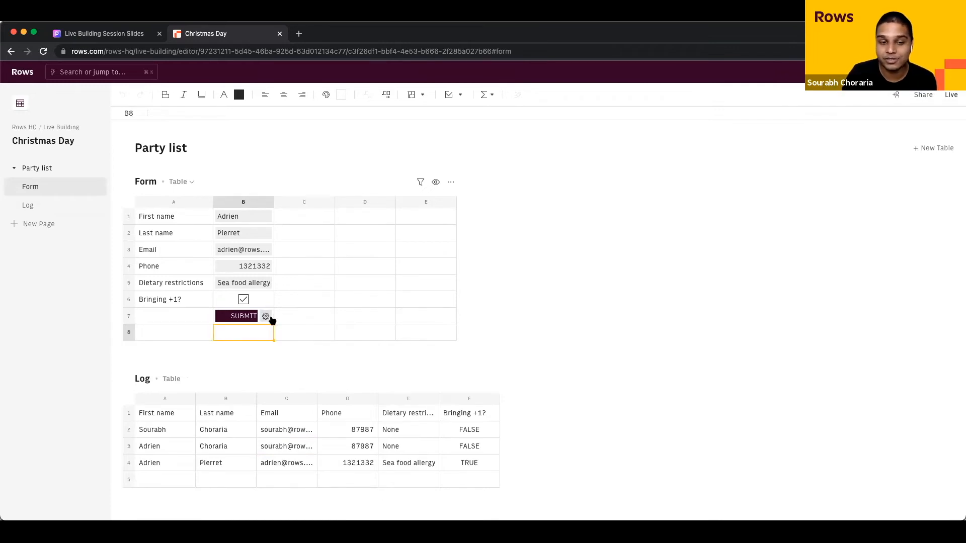
Step: Open the SUBMIT button's Edit button settings and inspect its INSERT formula field
{"action": "left_click", "coordinate": [265, 317]}
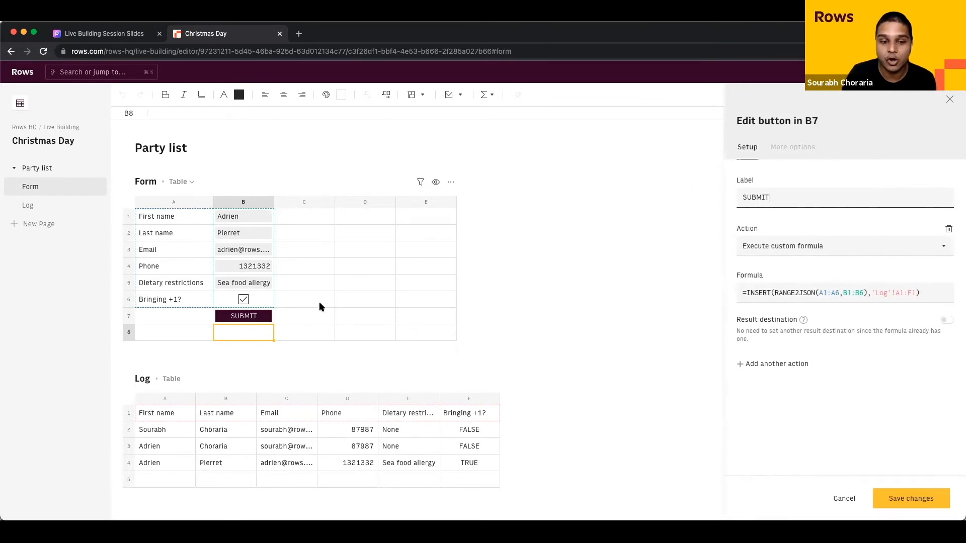
{"action": "mouse_move", "coordinate": [266, 318]}
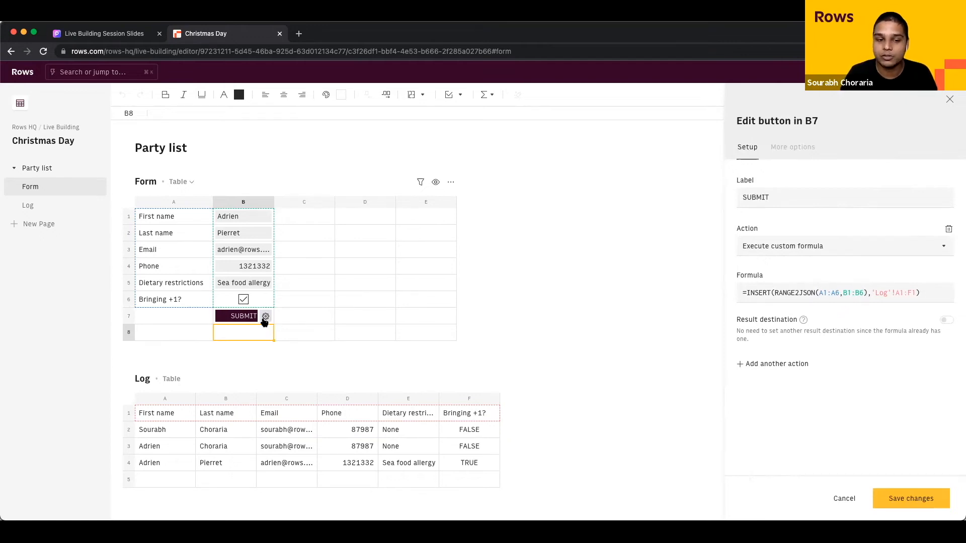
{"action": "left_click", "coordinate": [757, 294]}
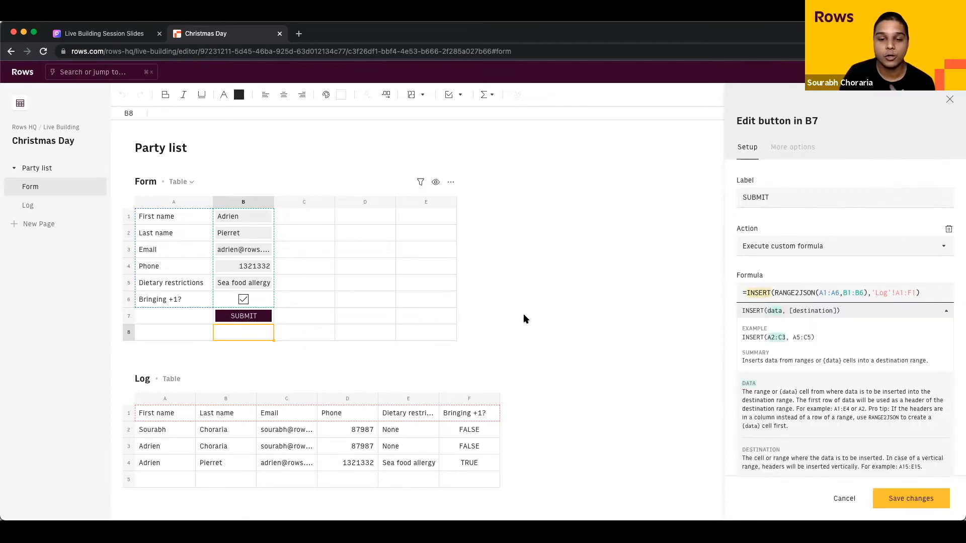
{"action": "left_click", "coordinate": [374, 253]}
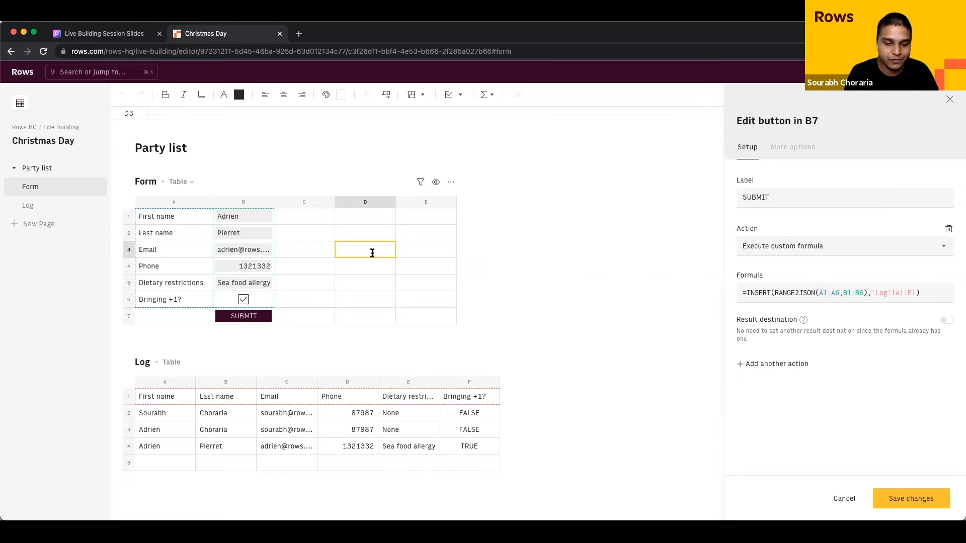
Step: Try out =OVERWRITE( and =UPDATE( in spare cell D3, then cancel both
{"action": "type", "text": "=OVERWRITE("}
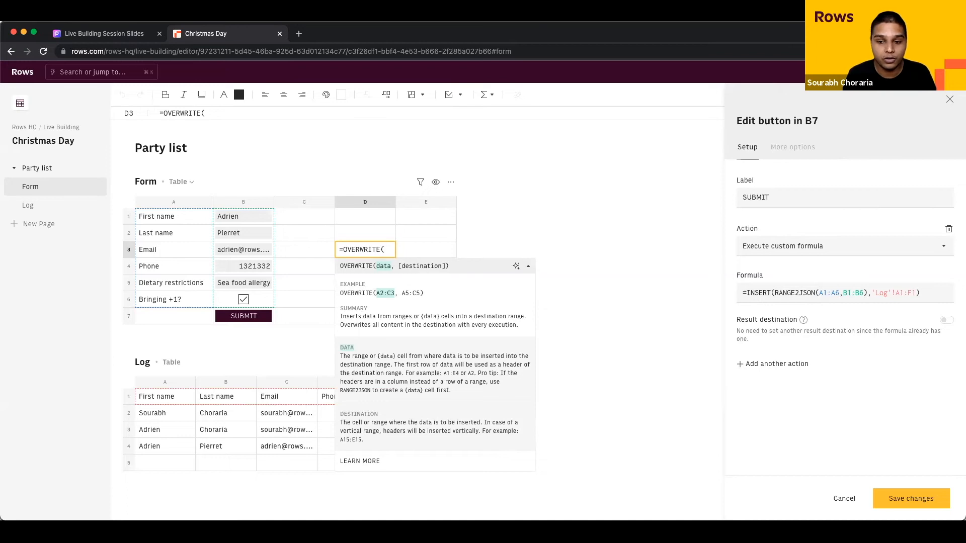
{"action": "key", "text": "Escape"}
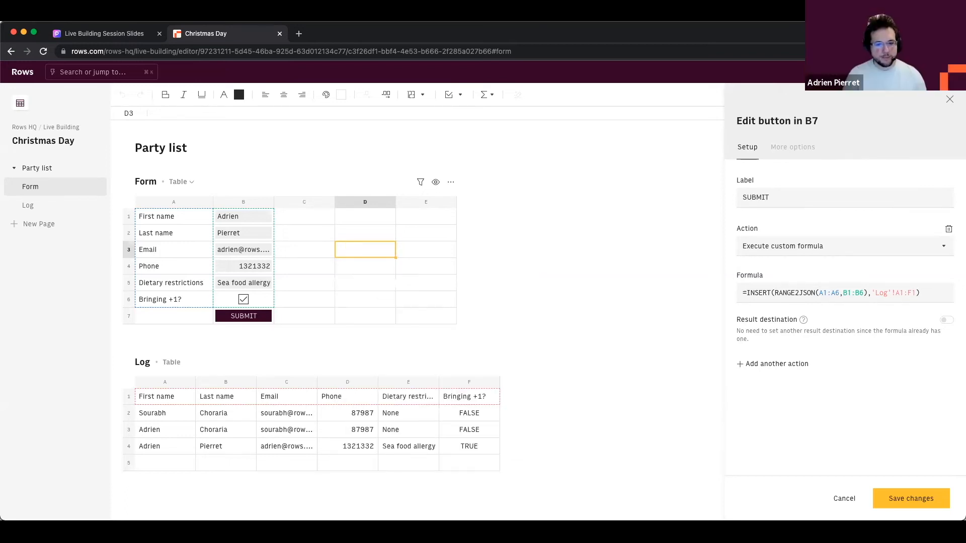
{"action": "type", "text": "=UPDATE("}
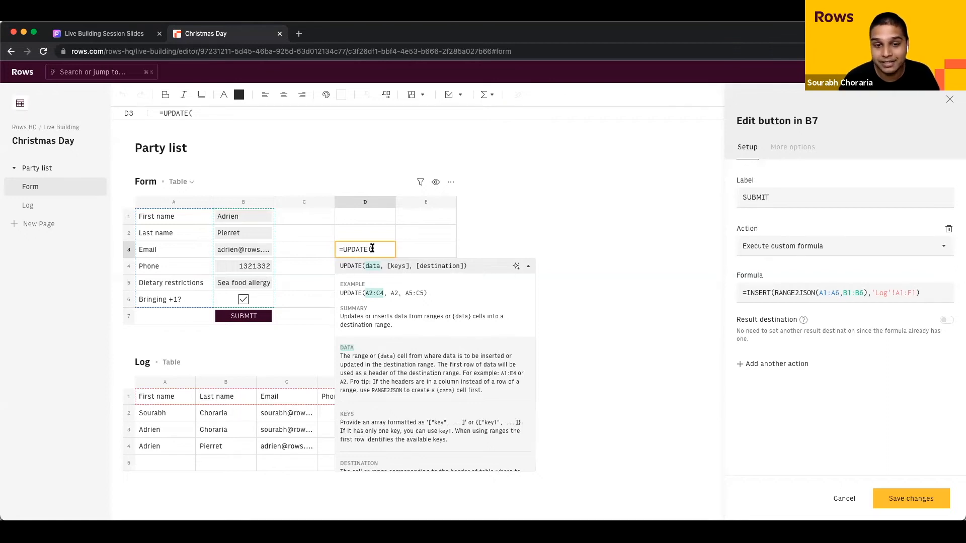
{"action": "key", "text": "Escape"}
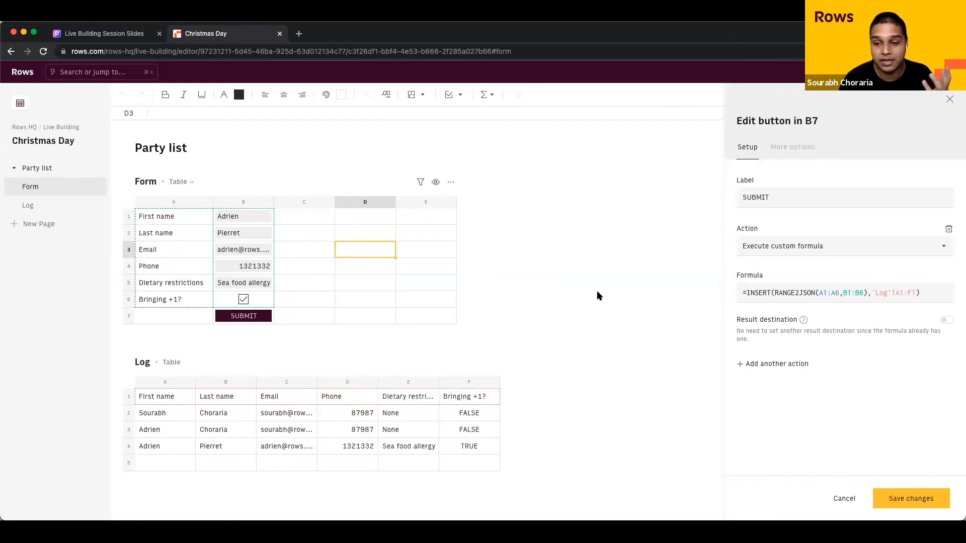
Step: Replace INSERT with UPDATE in the SUBMIT button's formula
{"action": "left_click", "coordinate": [755, 293]}
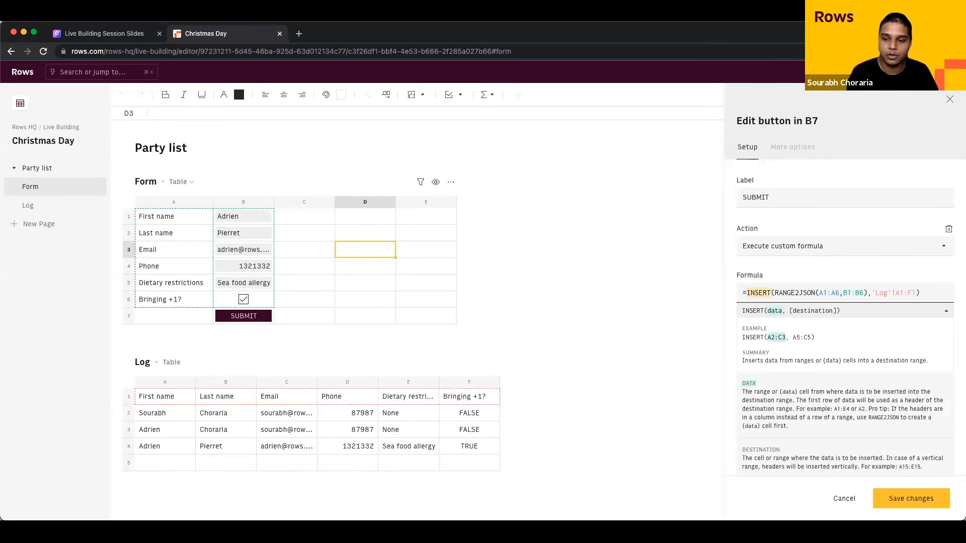
{"action": "type", "text": "UP"}
{"action": "key", "text": "alt+shift+Right"}
{"action": "type", "text": "UPDATE"}
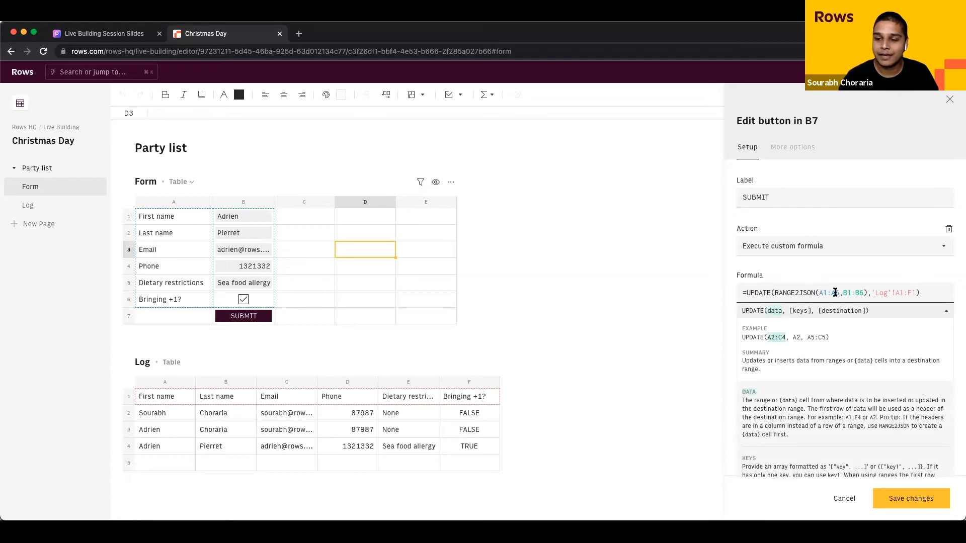
Step: Add A3 (Email) as the keys argument of the SUBMIT button's UPDATE formula, then save it
{"action": "left_click", "coordinate": [889, 292]}
{"action": "key", "text": "Left"}
{"action": "key", "text": "Left"}
{"action": "key", "text": "Left"}
{"action": "key", "text": "Left"}
{"action": "type", "text": ","}
{"action": "key", "text": "Left"}
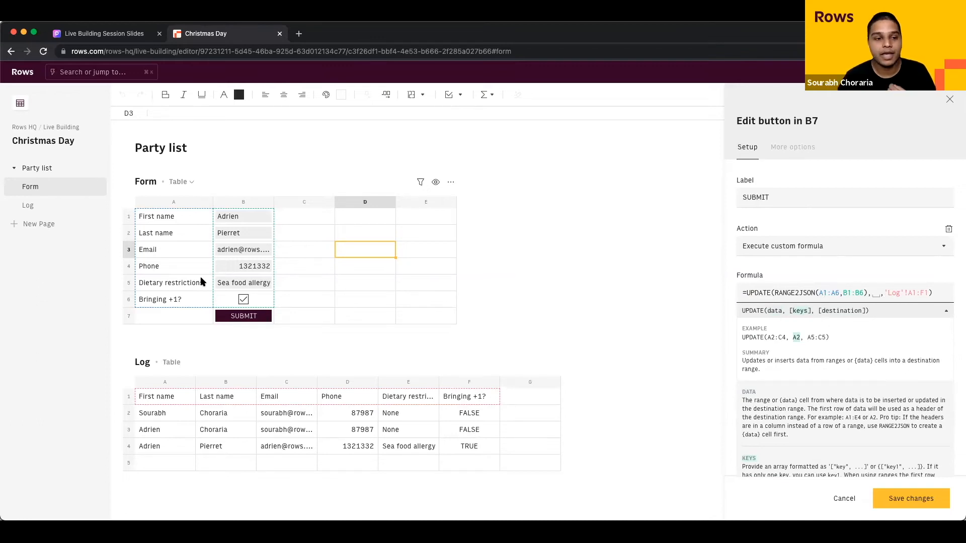
{"action": "left_click", "coordinate": [162, 254]}
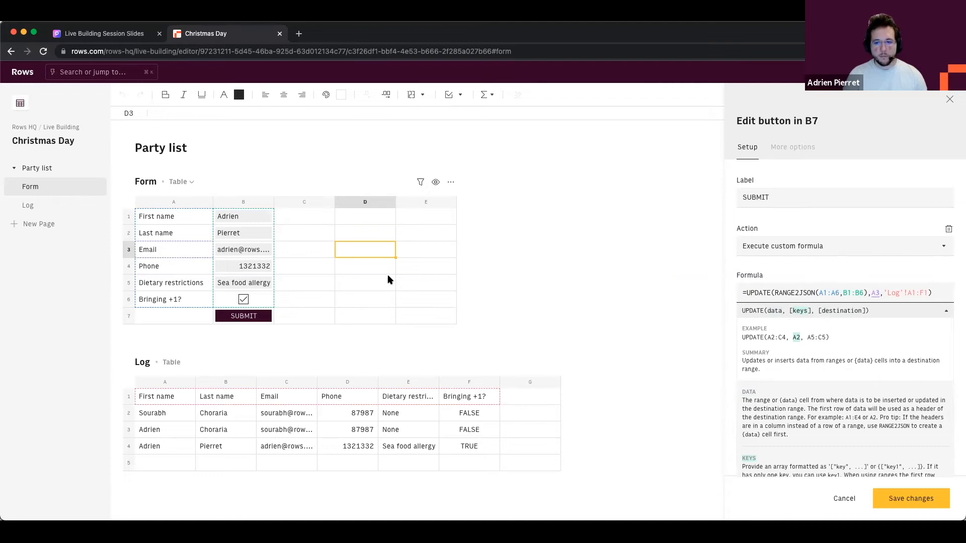
{"action": "left_click", "coordinate": [879, 270]}
{"action": "left_click", "coordinate": [903, 498]}
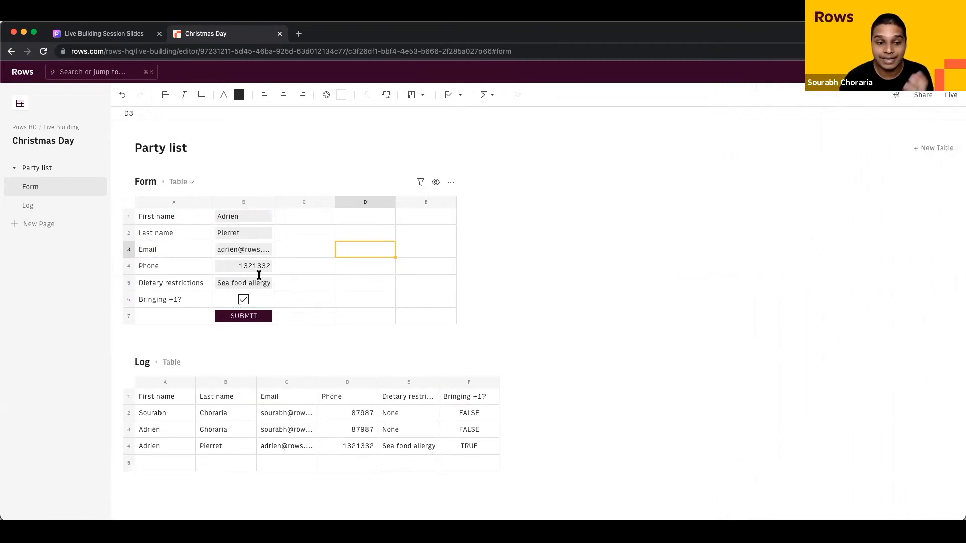
{"action": "left_click", "coordinate": [240, 250]}
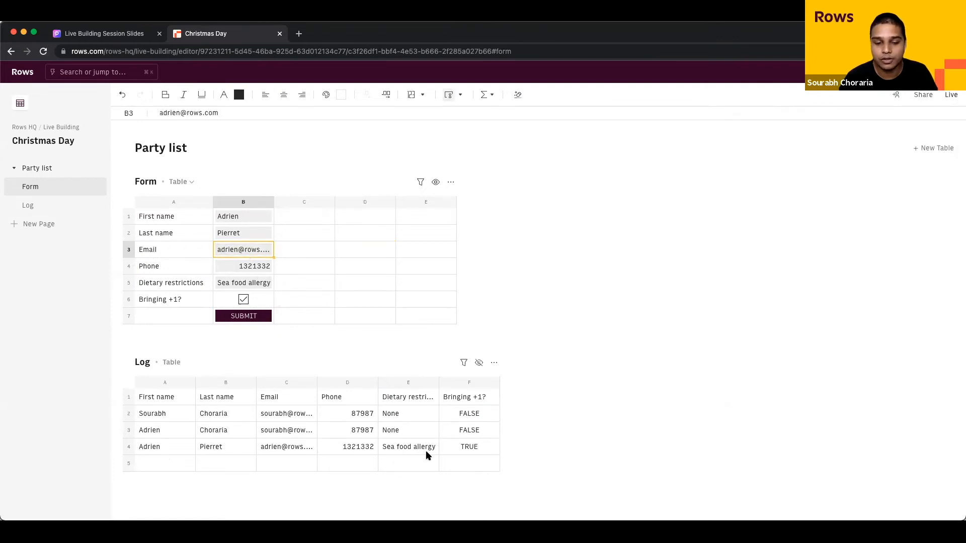
{"action": "left_click", "coordinate": [244, 300]}
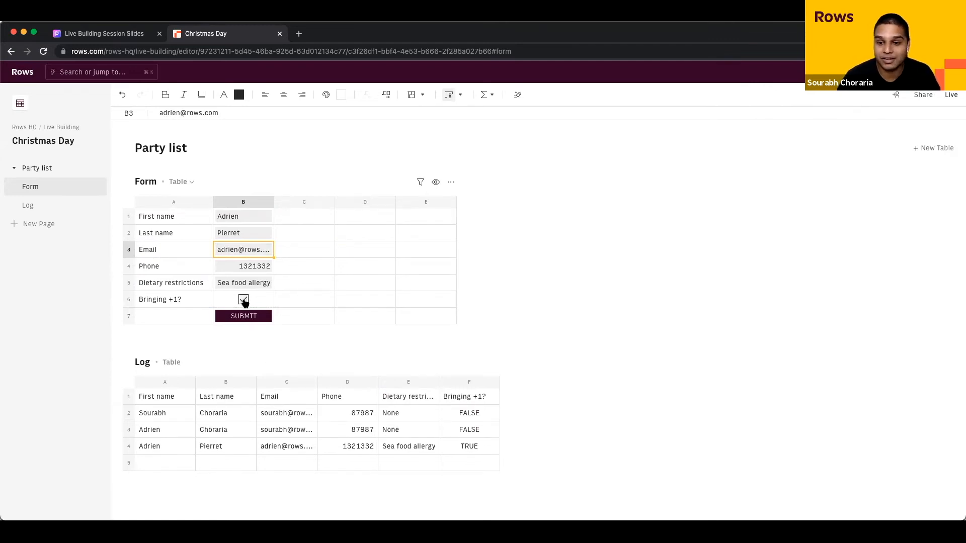
{"action": "left_click", "coordinate": [243, 301]}
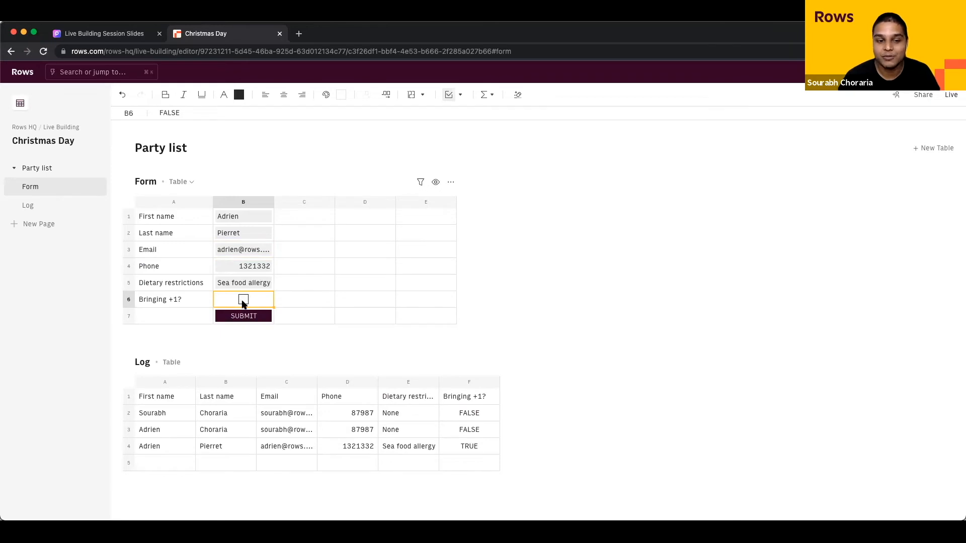
{"action": "left_click", "coordinate": [239, 318]}
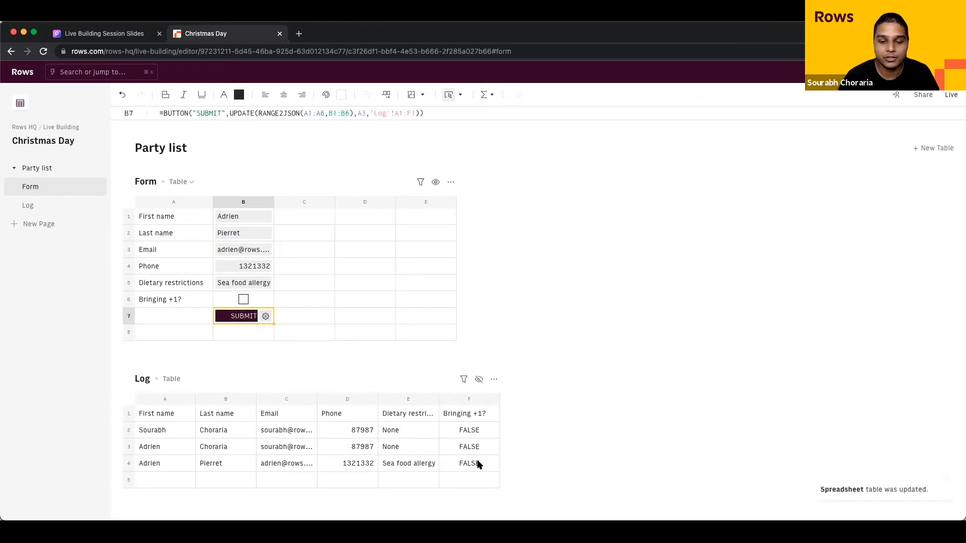
{"action": "left_click", "coordinate": [474, 461]}
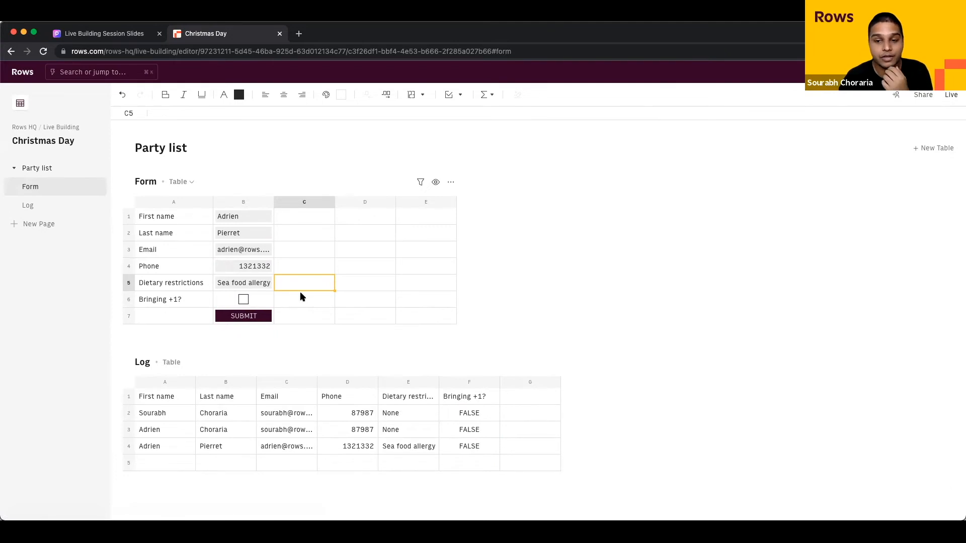
{"action": "left_click", "coordinate": [236, 260]}
{"action": "left_click_drag", "start_coordinate": [237, 260], "coordinate": [237, 222]}
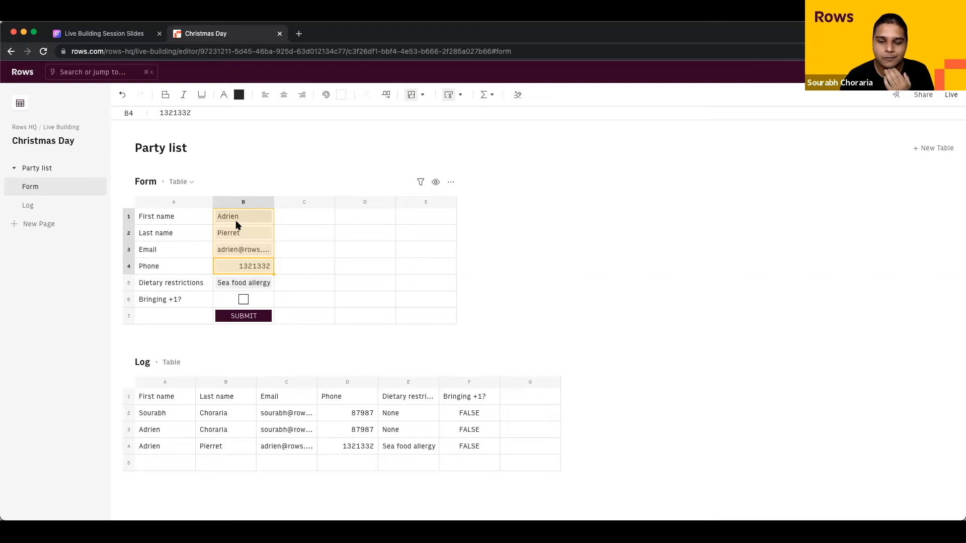
{"action": "left_click", "coordinate": [288, 252]}
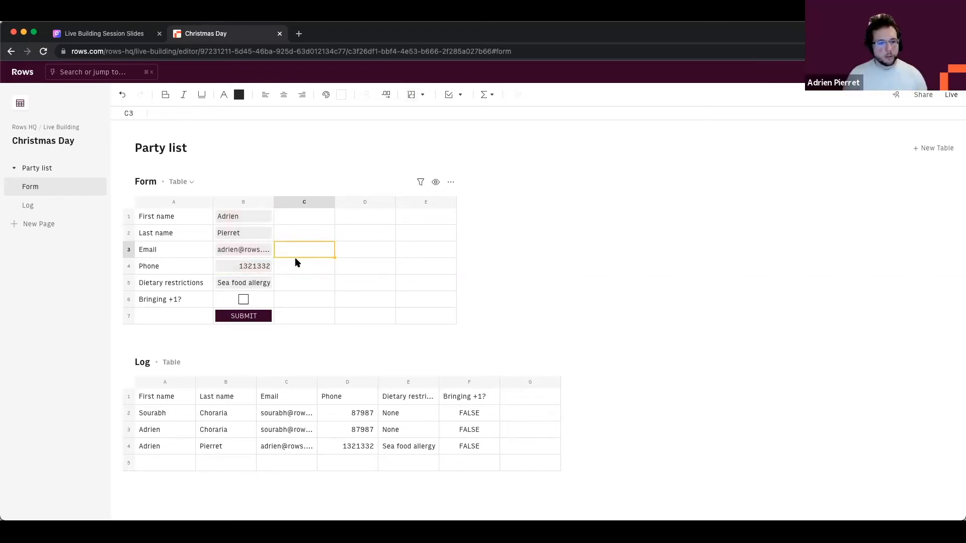
{"action": "left_click", "coordinate": [219, 270]}
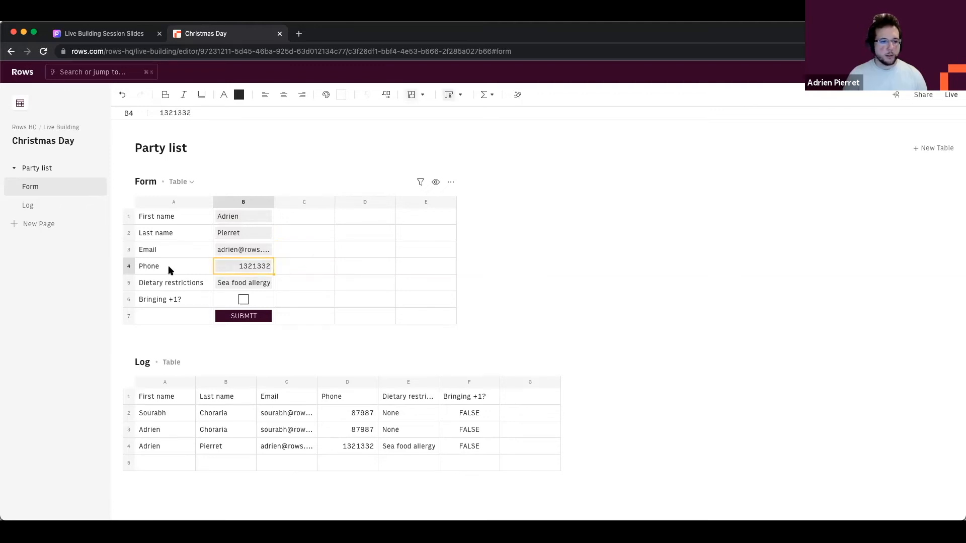
{"action": "left_click", "coordinate": [168, 266]}
{"action": "mouse_move", "coordinate": [267, 323]}
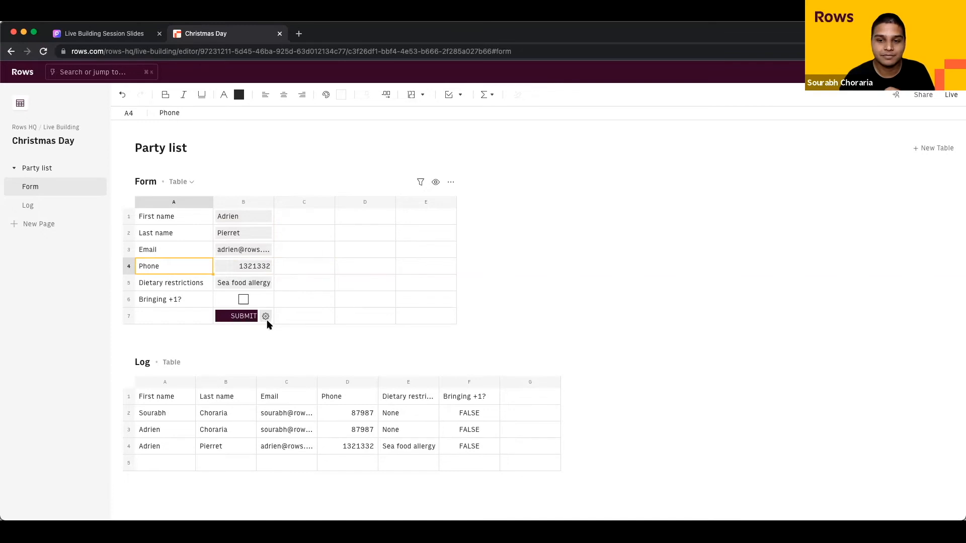
Step: Turn on required cells for the SUBMIT button with B1:B3 as the range, then save
{"action": "left_click", "coordinate": [266, 319]}
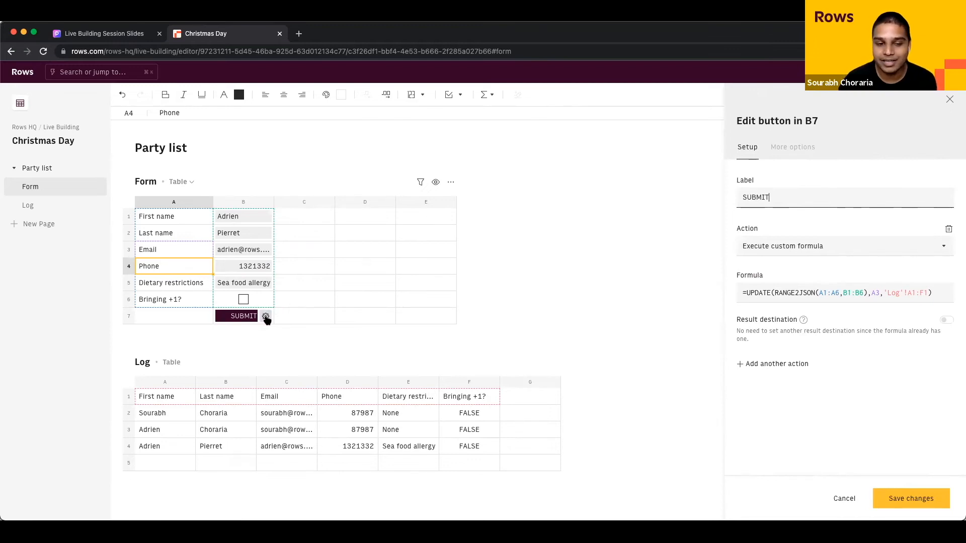
{"action": "left_click", "coordinate": [791, 149]}
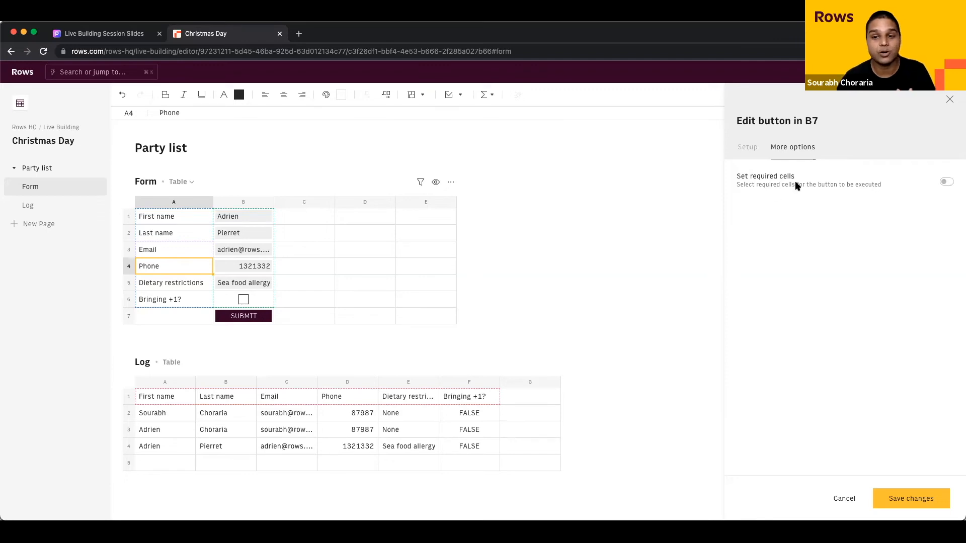
{"action": "left_click", "coordinate": [944, 181]}
{"action": "left_click", "coordinate": [819, 206]}
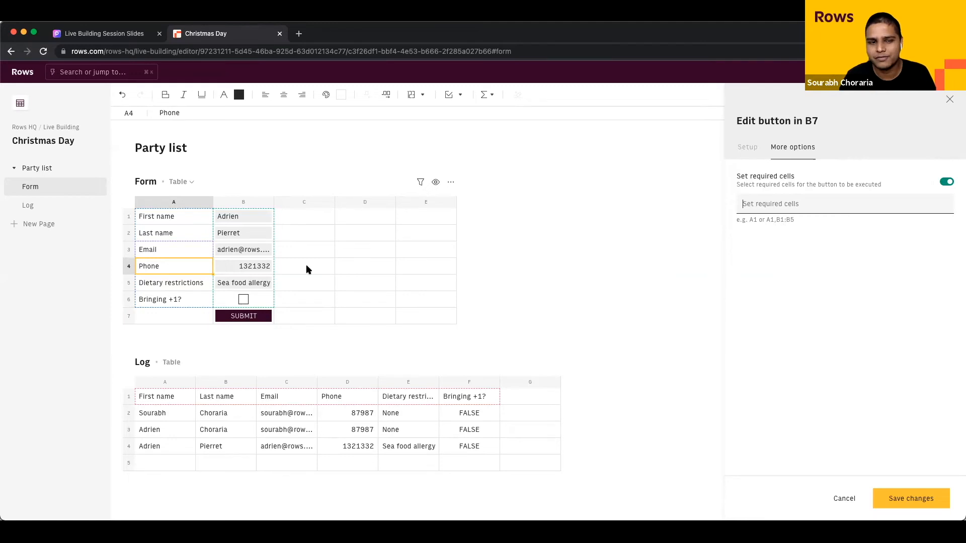
{"action": "left_click_drag", "start_coordinate": [253, 216], "coordinate": [252, 250]}
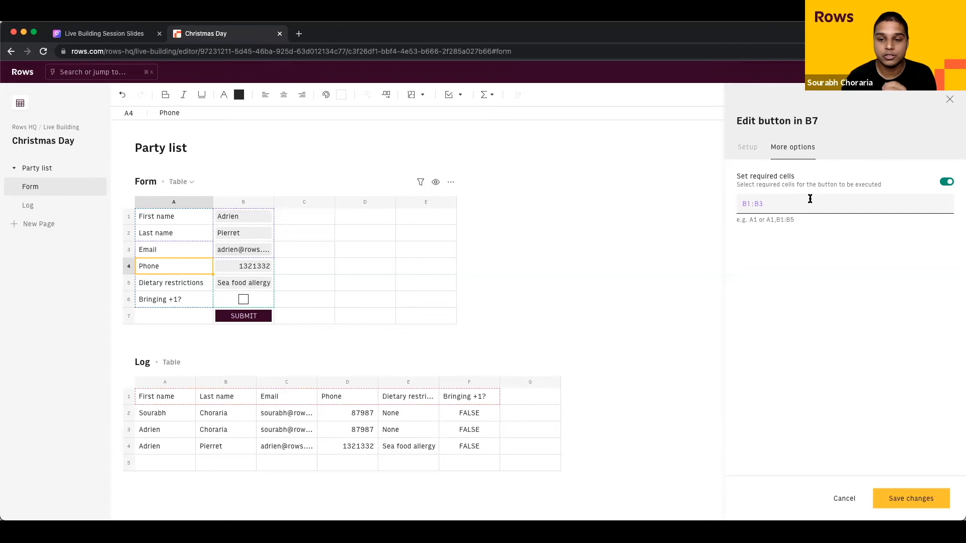
{"action": "left_click", "coordinate": [898, 497]}
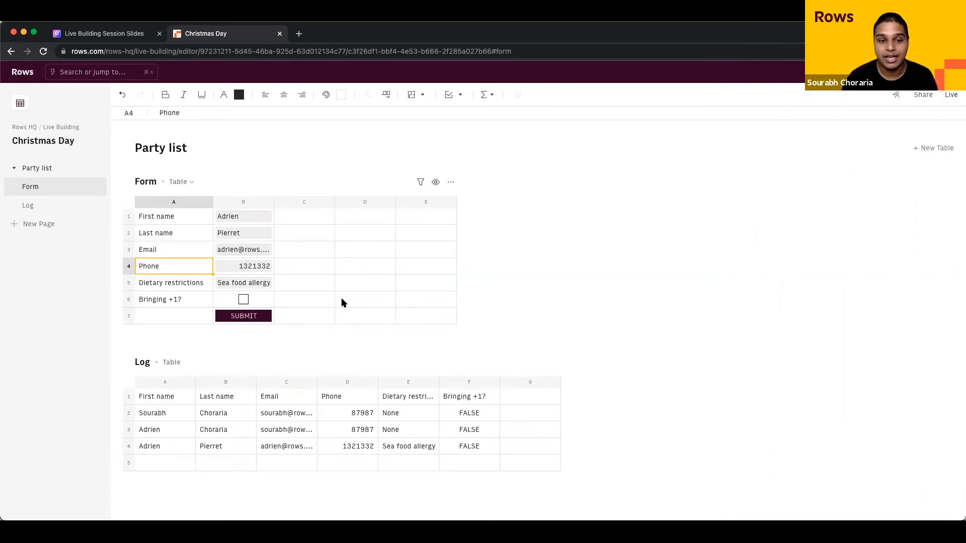
Step: Clear the last name in B2 and try SUBMIT to trigger the required-cell warning
{"action": "left_click", "coordinate": [251, 236]}
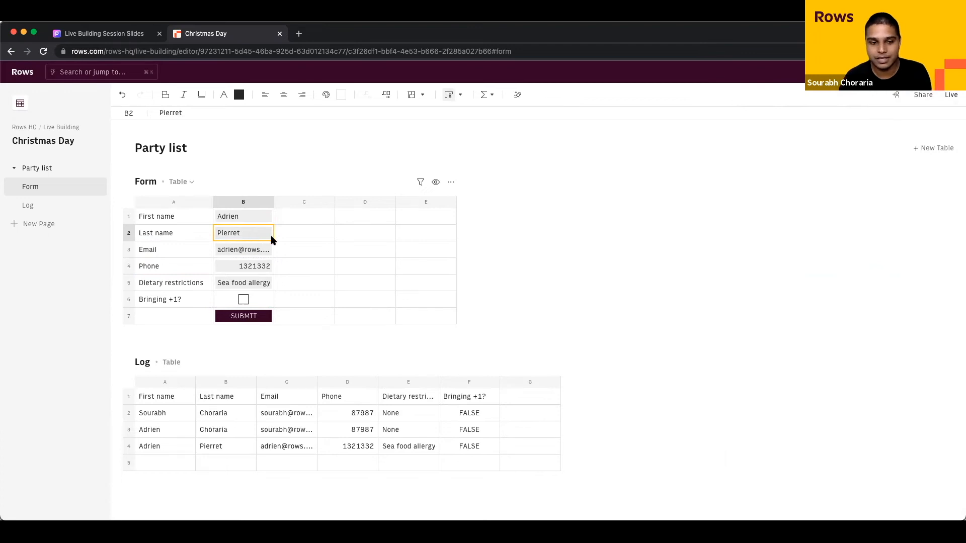
{"action": "key", "text": "BackSpace"}
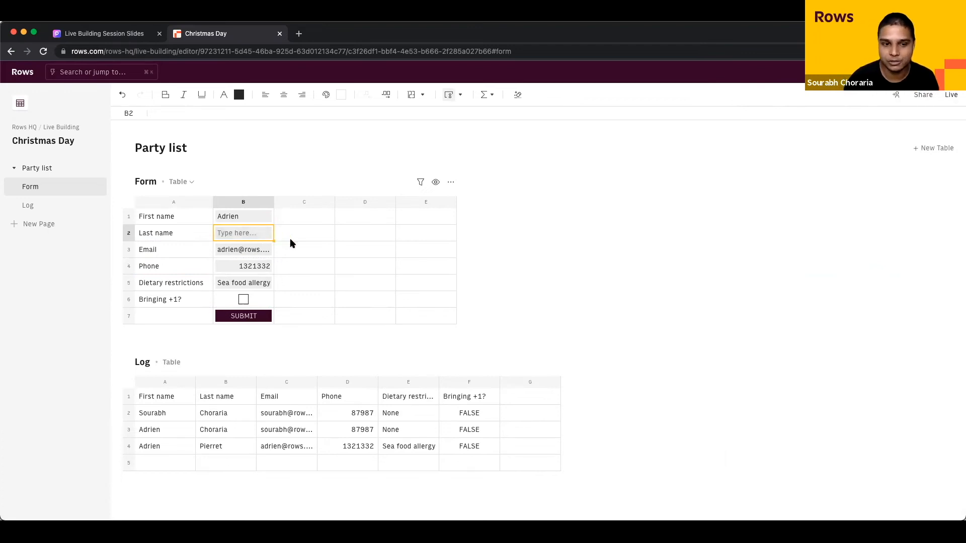
{"action": "left_click", "coordinate": [246, 321]}
{"action": "left_click", "coordinate": [246, 321]}
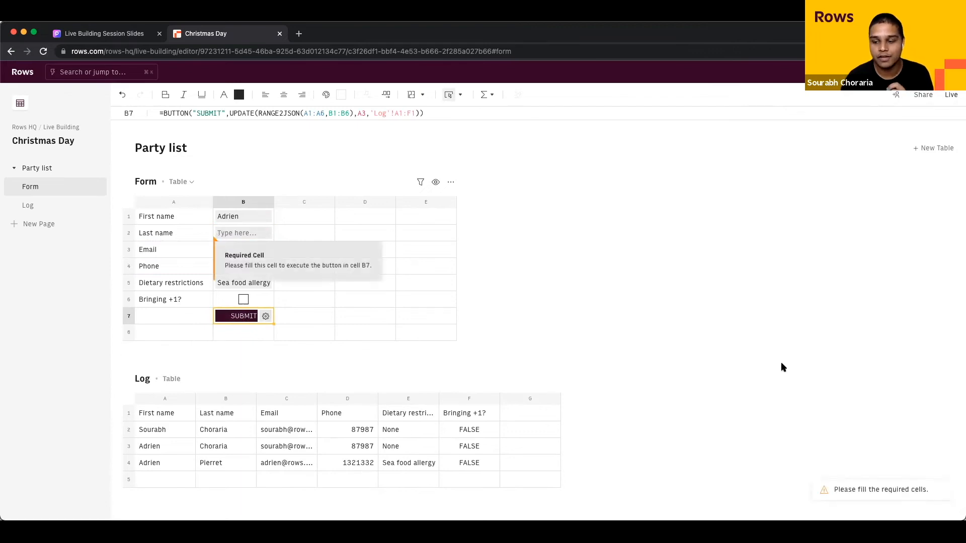
Step: Return to the empty last-name cell and open the live form
{"action": "mouse_move", "coordinate": [883, 496]}
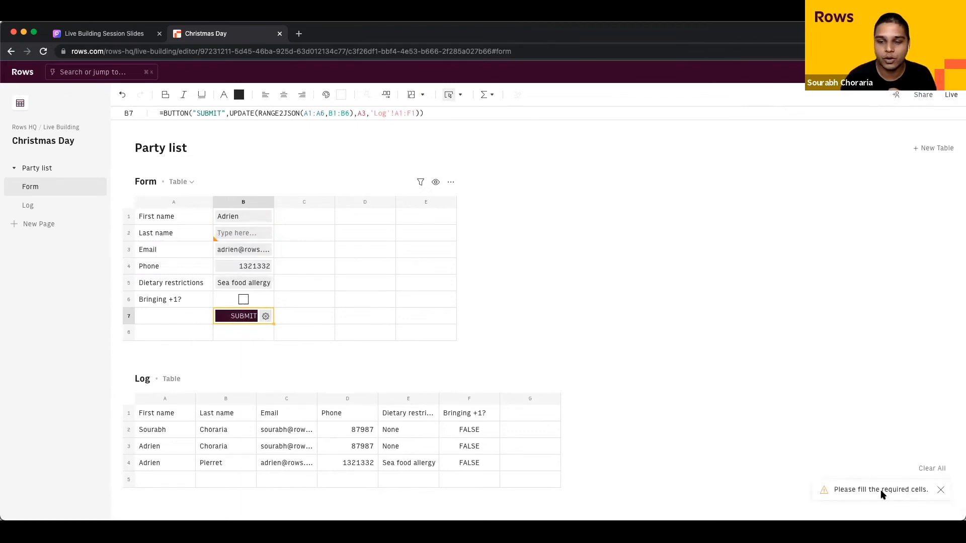
{"action": "mouse_move", "coordinate": [233, 233]}
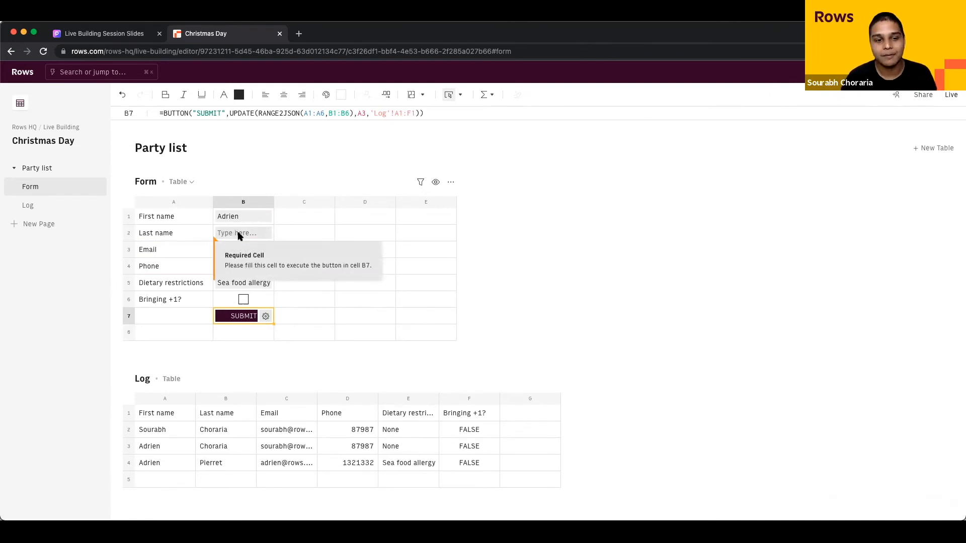
{"action": "left_click", "coordinate": [239, 236]}
{"action": "key", "text": "Right"}
{"action": "key", "text": "Left"}
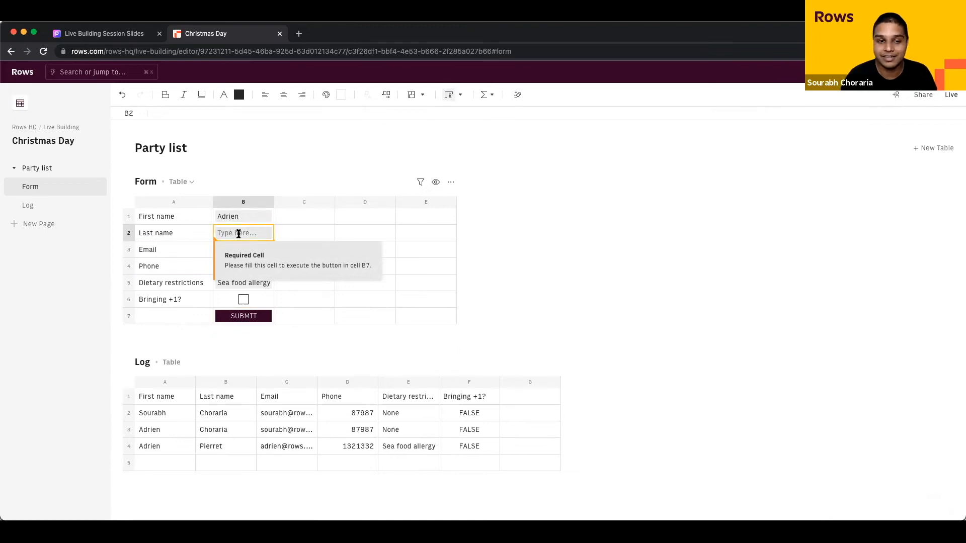
{"action": "key", "text": "Down"}
{"action": "key", "text": "Up"}
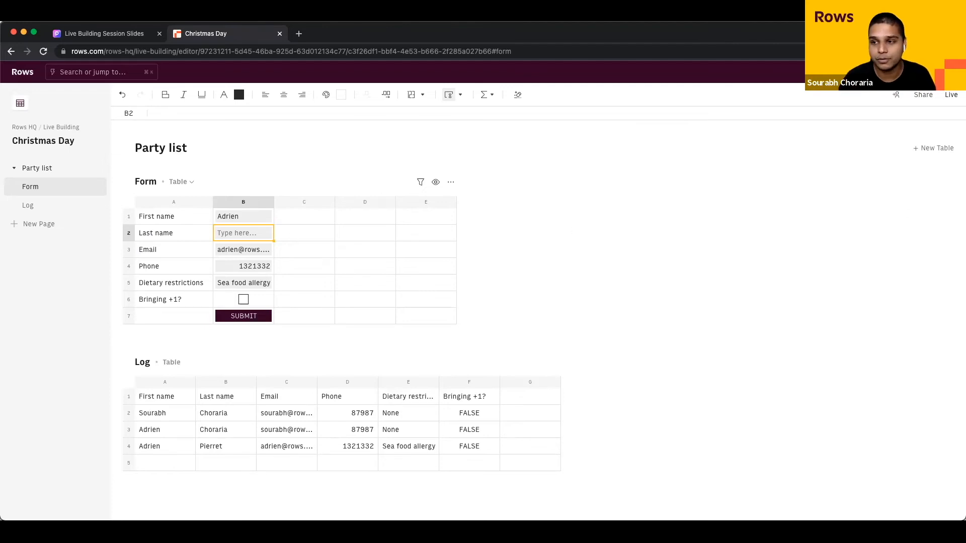
{"action": "left_click", "coordinate": [948, 99]}
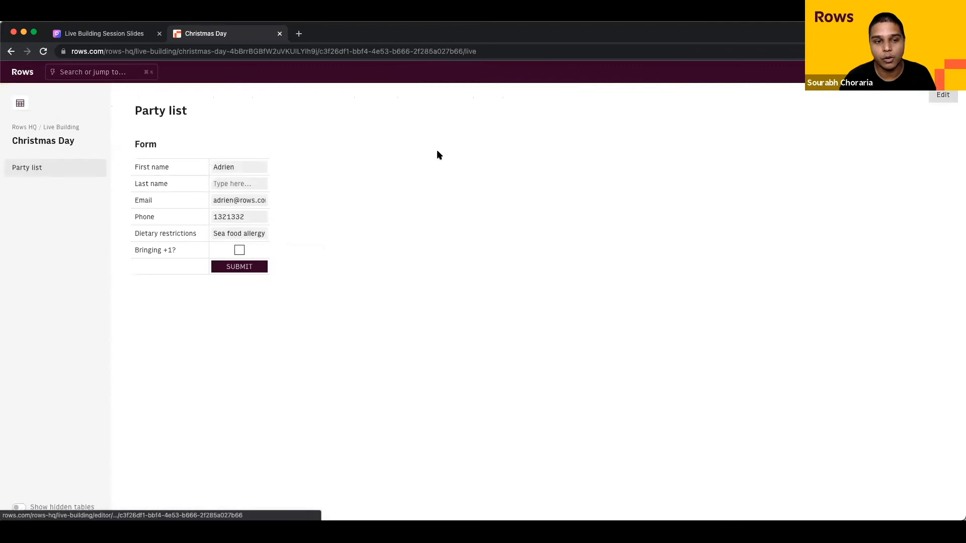
Step: Select the first name answer in the live form, then go back to the editor
{"action": "double_click", "coordinate": [250, 167]}
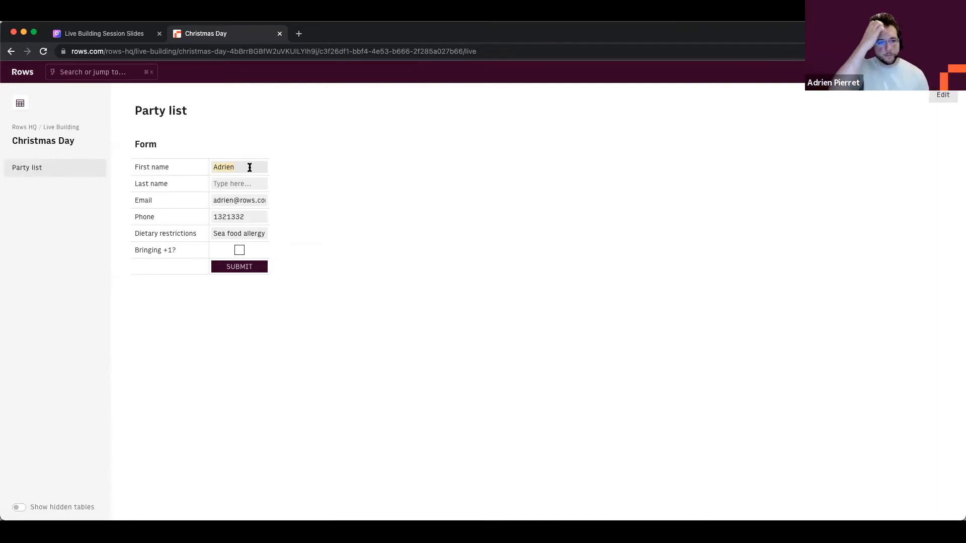
{"action": "left_click", "coordinate": [940, 95]}
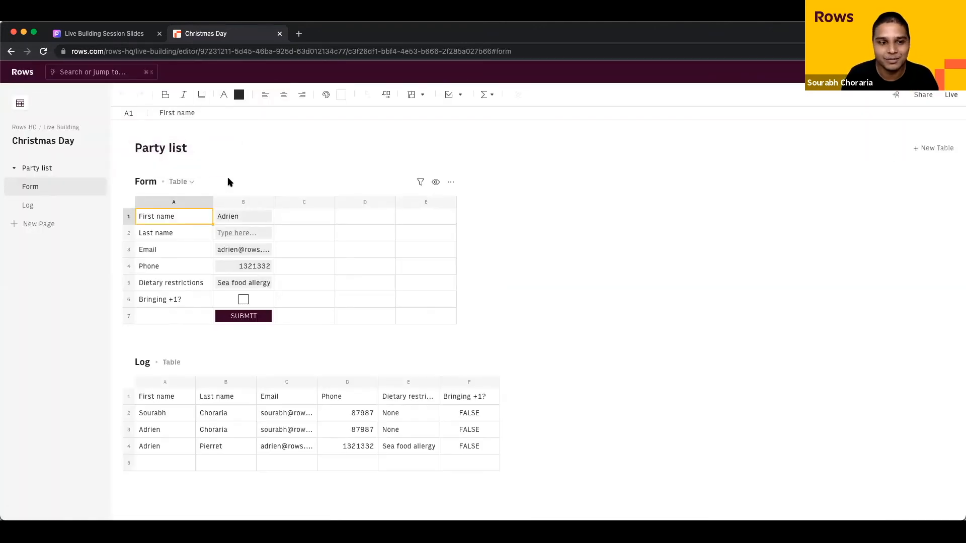
Step: Set the Form table's type to Form, clear answers B1:B5, and view the blank form live
{"action": "left_click", "coordinate": [190, 182]}
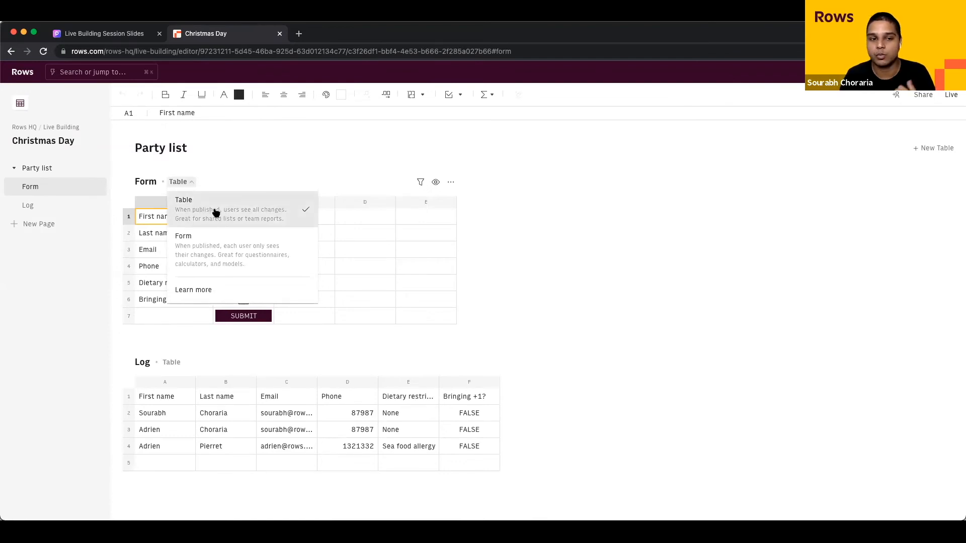
{"action": "left_click", "coordinate": [296, 263]}
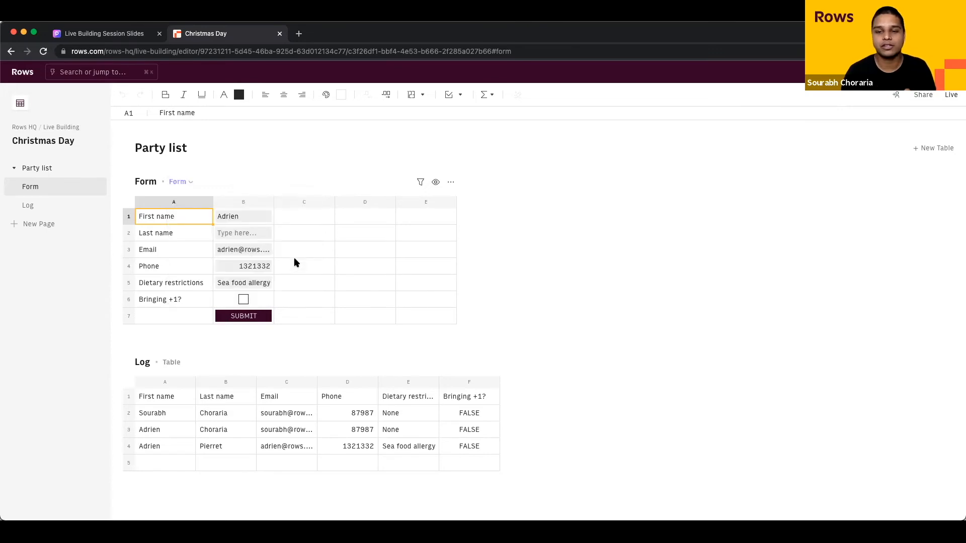
{"action": "left_click", "coordinate": [258, 297]}
{"action": "left_click_drag", "start_coordinate": [257, 298], "coordinate": [257, 218]}
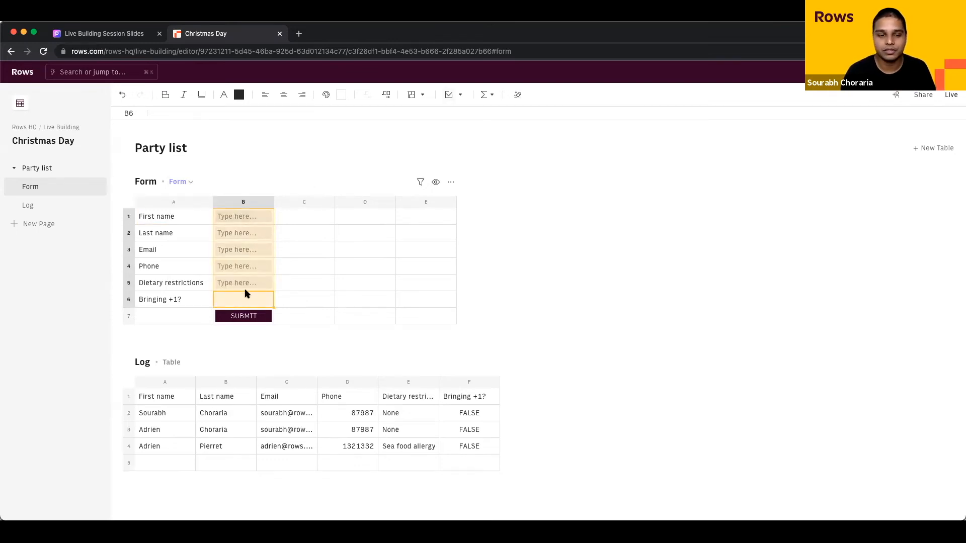
{"action": "key", "text": "super+z"}
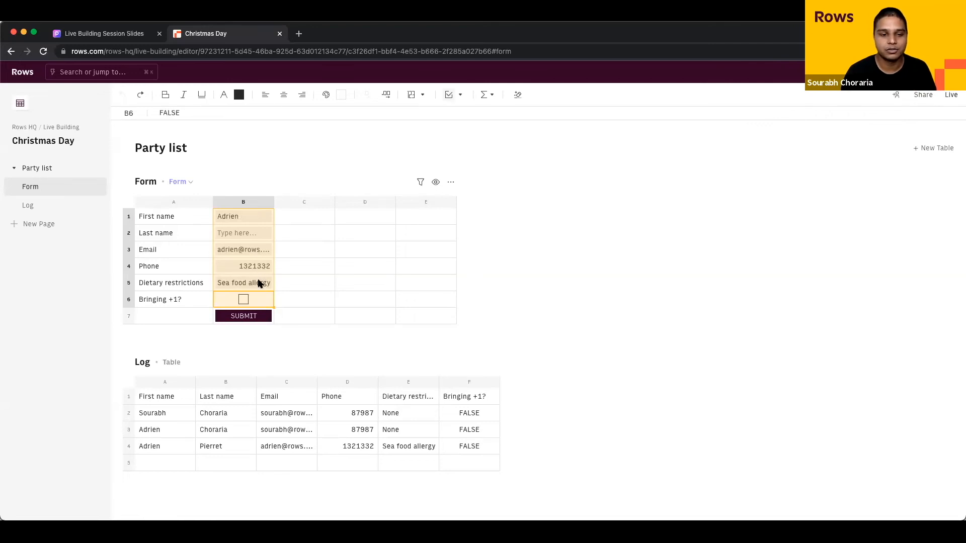
{"action": "left_click", "coordinate": [247, 213], "text": "shift"}
{"action": "key", "text": "BackSpace"}
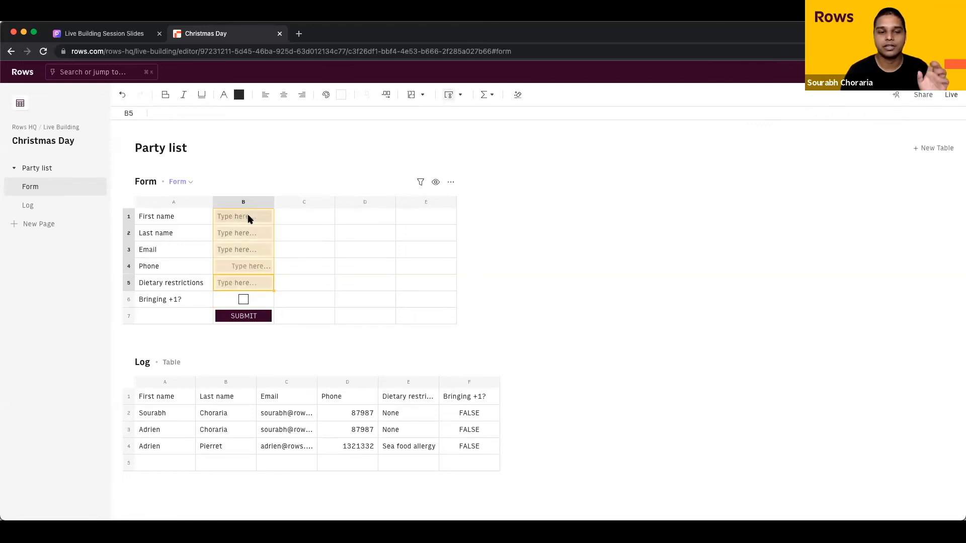
{"action": "left_click", "coordinate": [322, 266]}
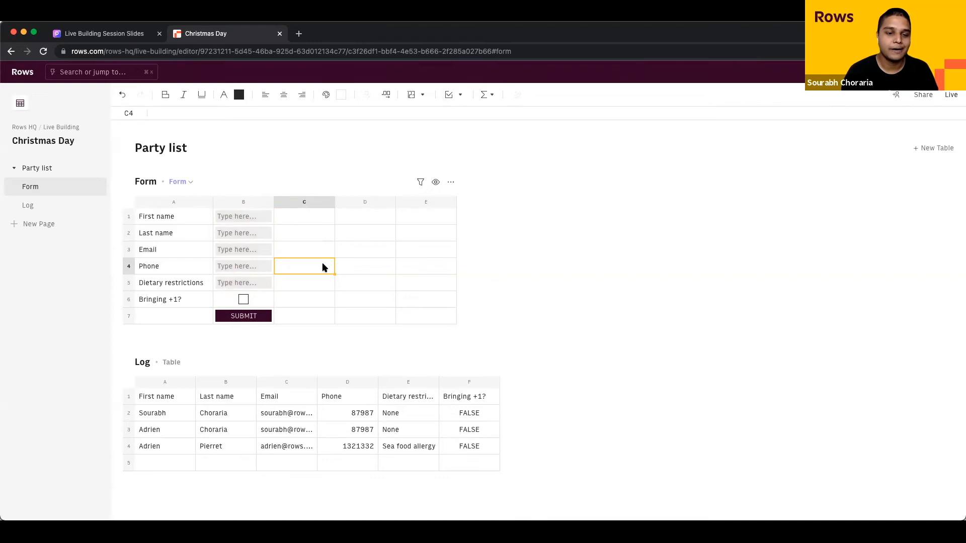
{"action": "left_click", "coordinate": [951, 94]}
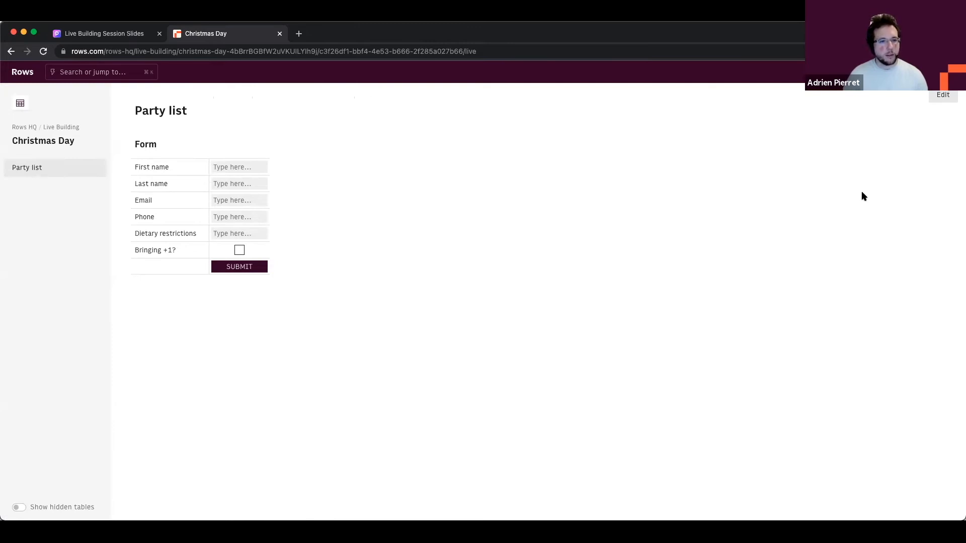
Step: Leave the live form for the editor and select the page's web address
{"action": "left_click", "coordinate": [943, 101]}
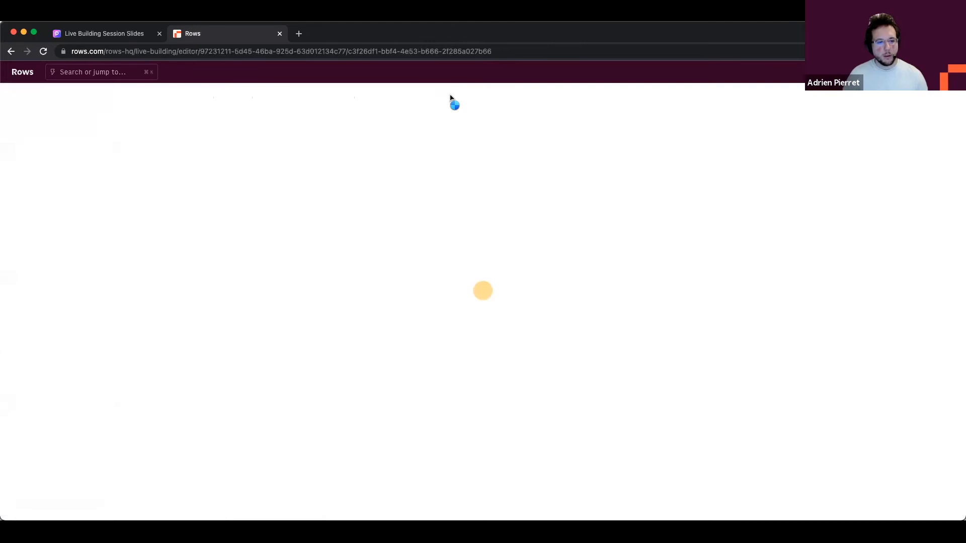
{"action": "left_click", "coordinate": [460, 51]}
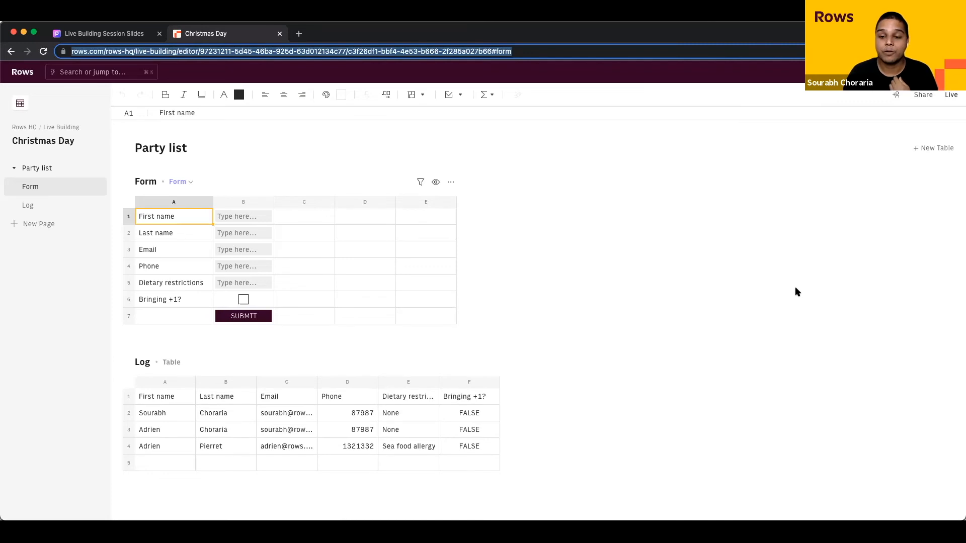
Step: Open the Share dialog for 'Christmas Day' and check the Publish to the world help
{"action": "left_click", "coordinate": [922, 101]}
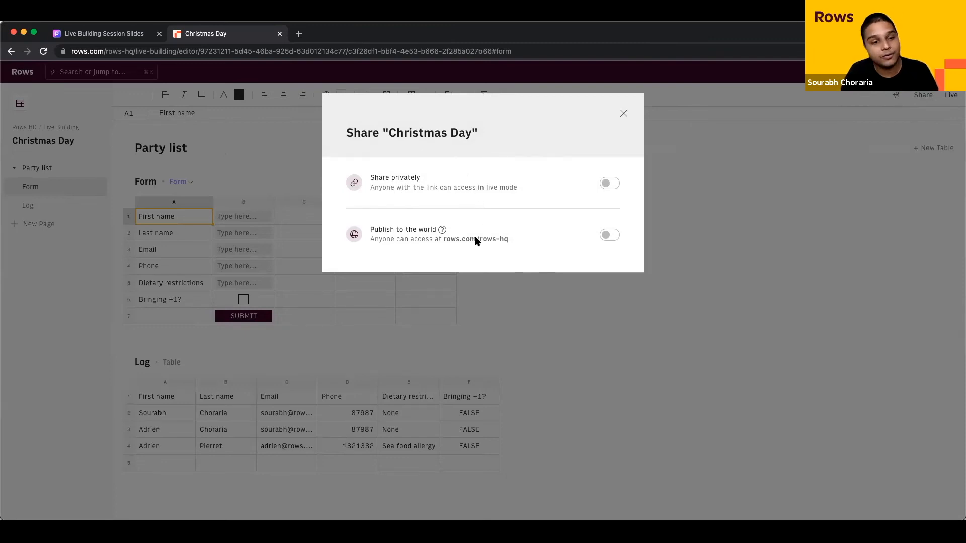
{"action": "mouse_move", "coordinate": [443, 231]}
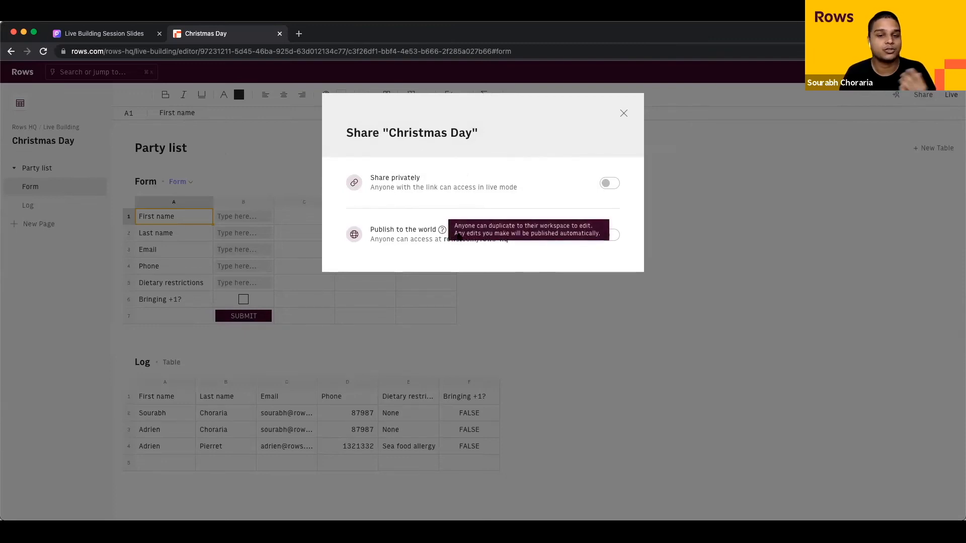
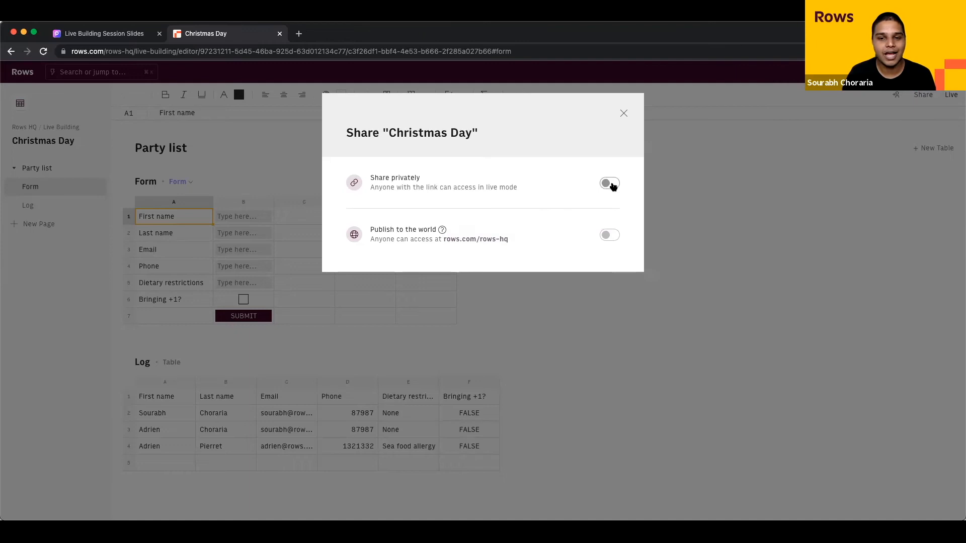
Step: Turn on private sharing for Christmas Day, copy its link, and load it in a new tab
{"action": "left_click", "coordinate": [610, 184]}
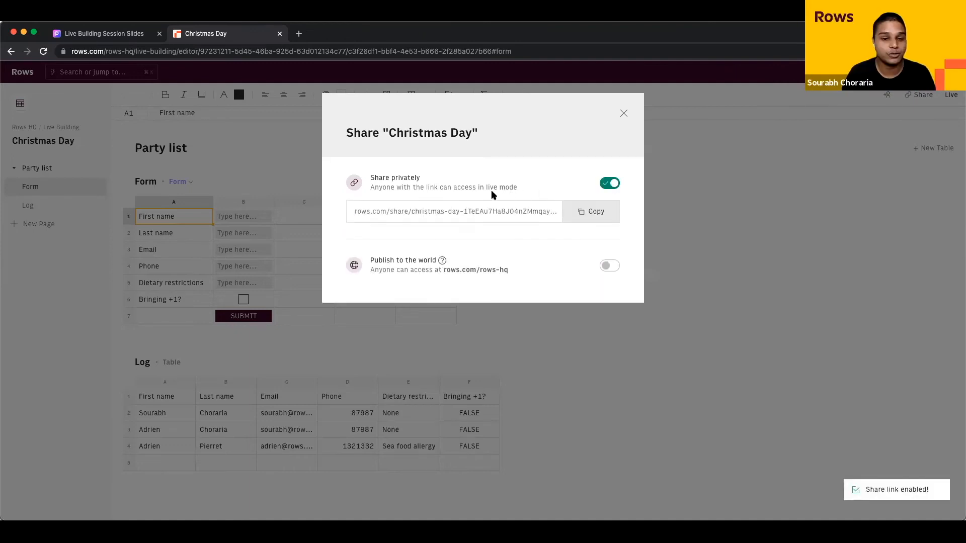
{"action": "left_click", "coordinate": [589, 212]}
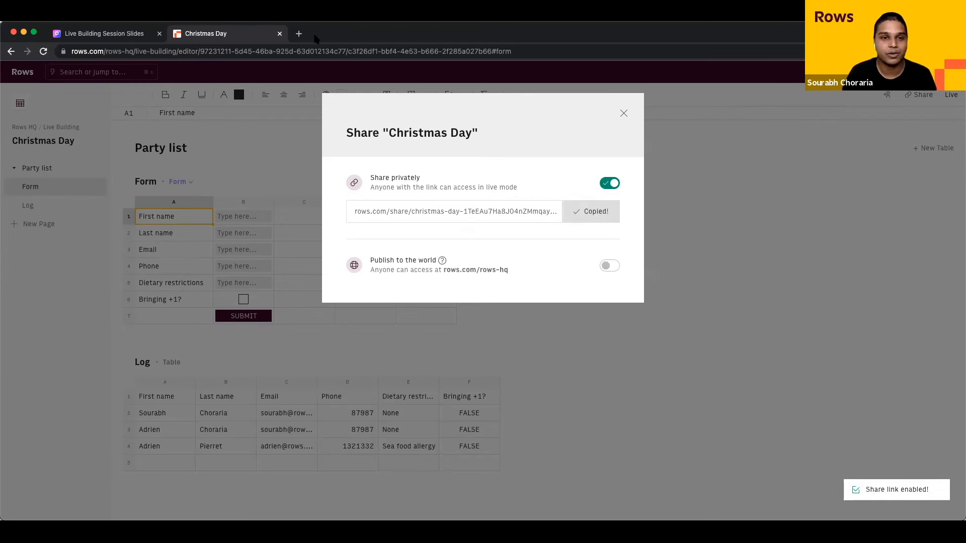
{"action": "left_click", "coordinate": [298, 33]}
{"action": "key", "text": "ctrl+v"}
{"action": "key", "text": "Return"}
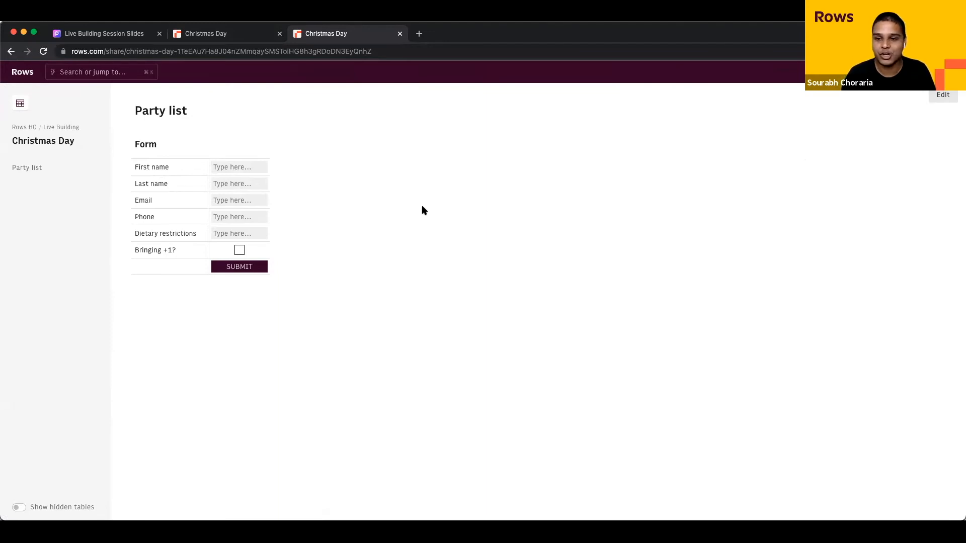
{"action": "key", "text": "super+alt+i"}
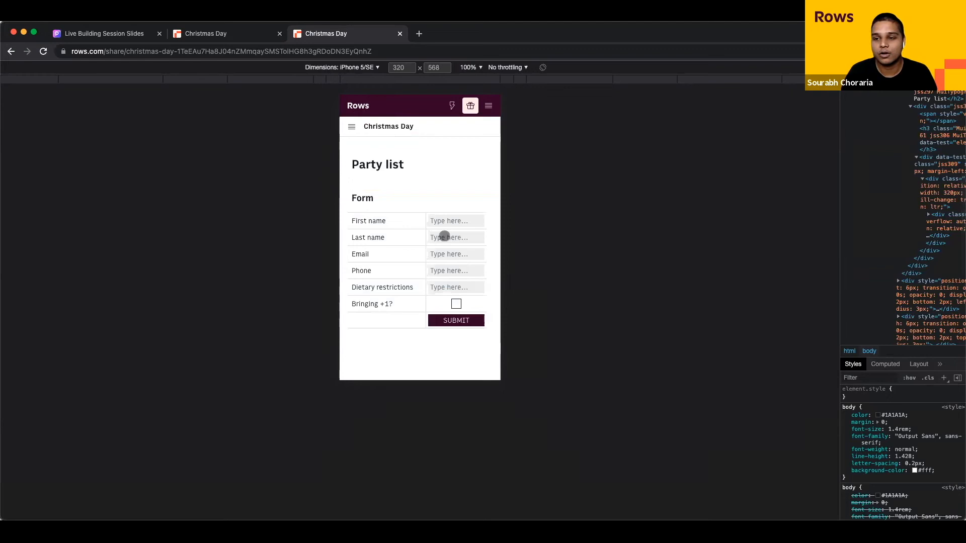
{"action": "left_click", "coordinate": [443, 220]}
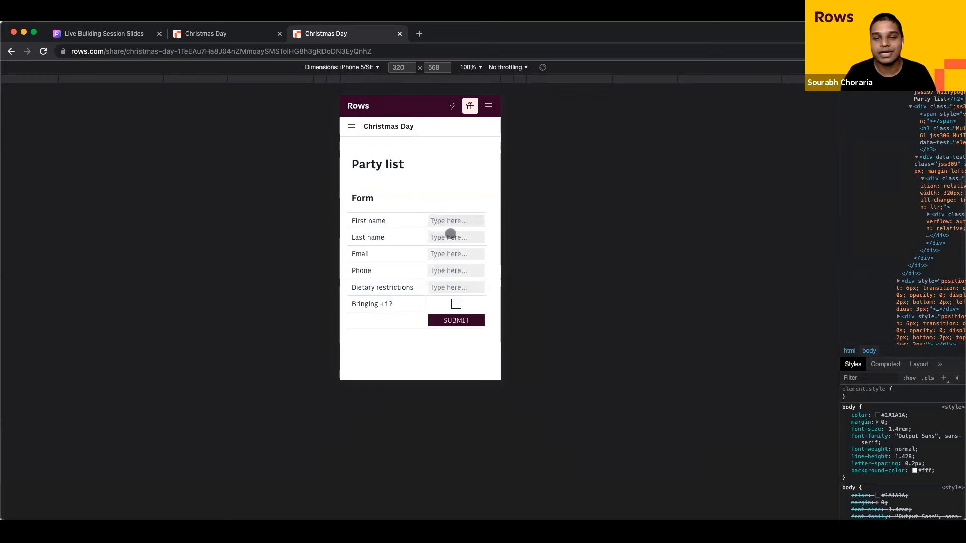
{"action": "left_click", "coordinate": [449, 235]}
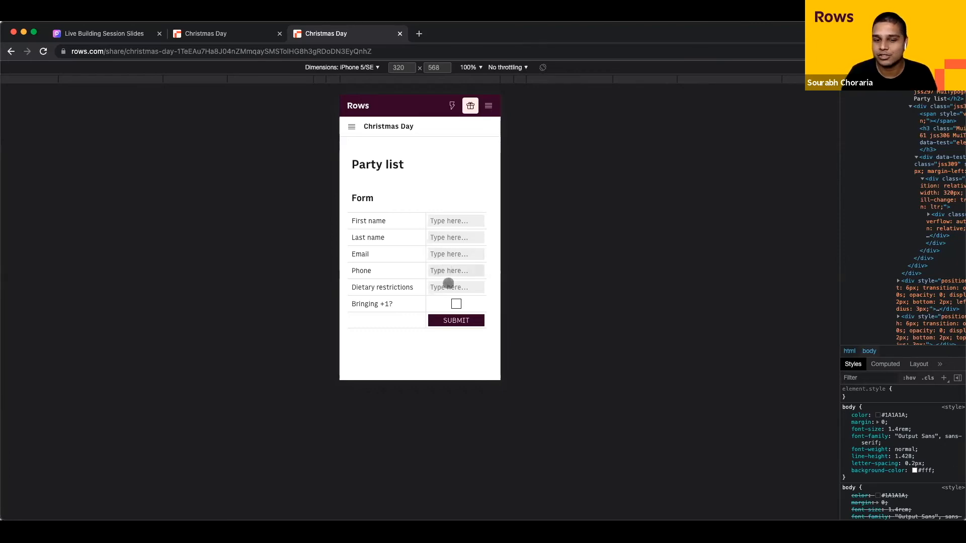
{"action": "left_click", "coordinate": [444, 220]}
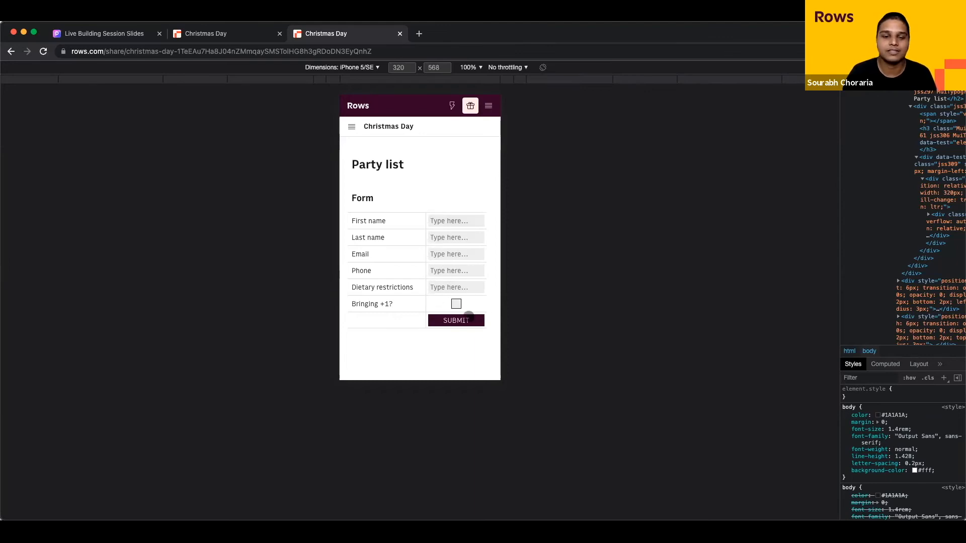
{"action": "left_click", "coordinate": [354, 69]}
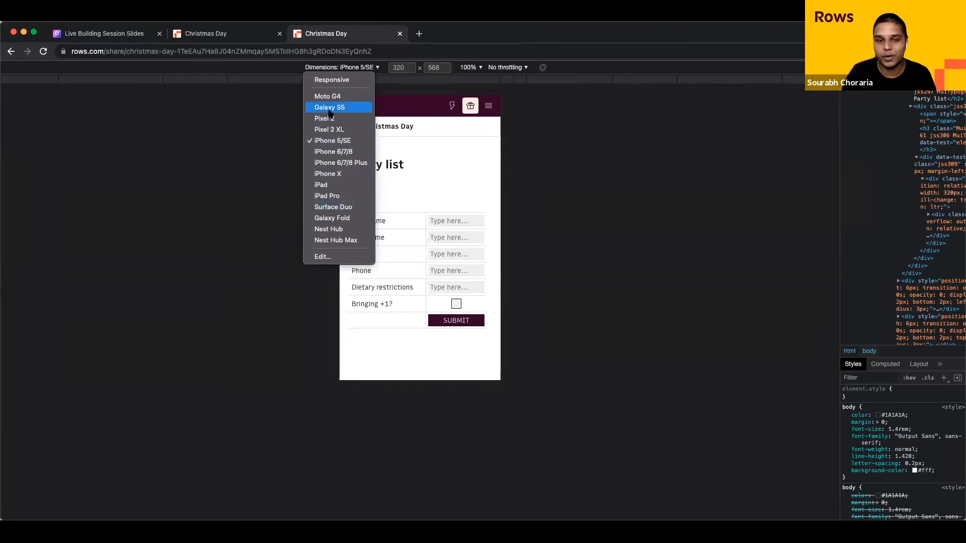
{"action": "left_click", "coordinate": [327, 196]}
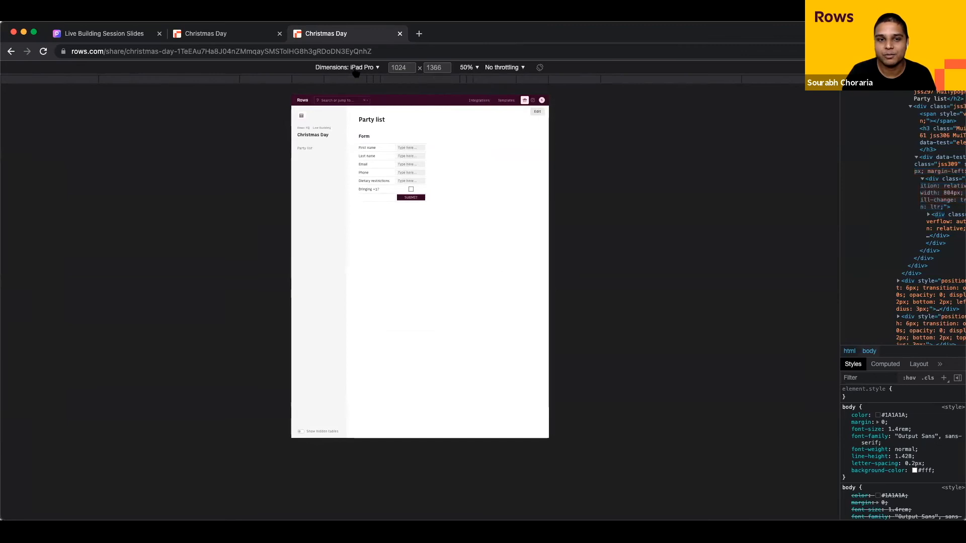
{"action": "left_click", "coordinate": [355, 69]}
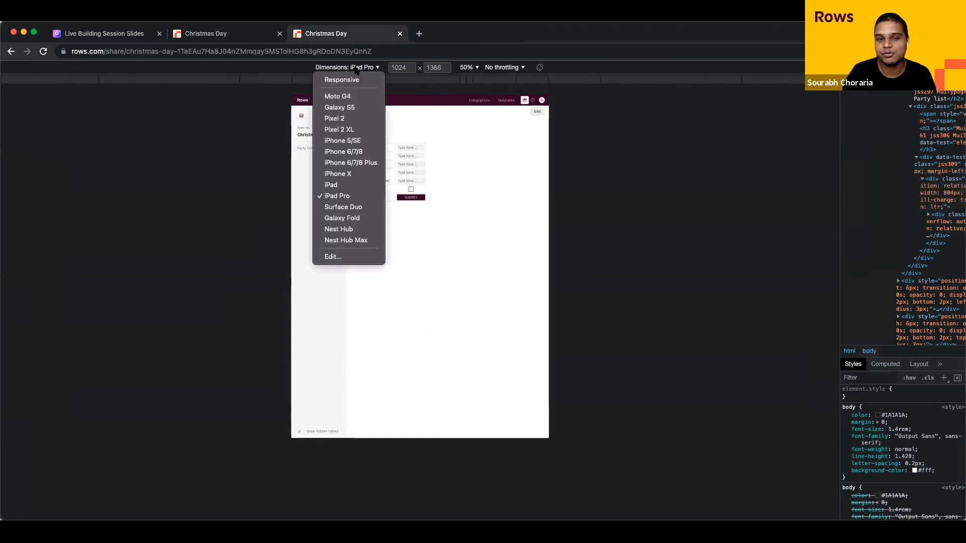
{"action": "left_click", "coordinate": [341, 174]}
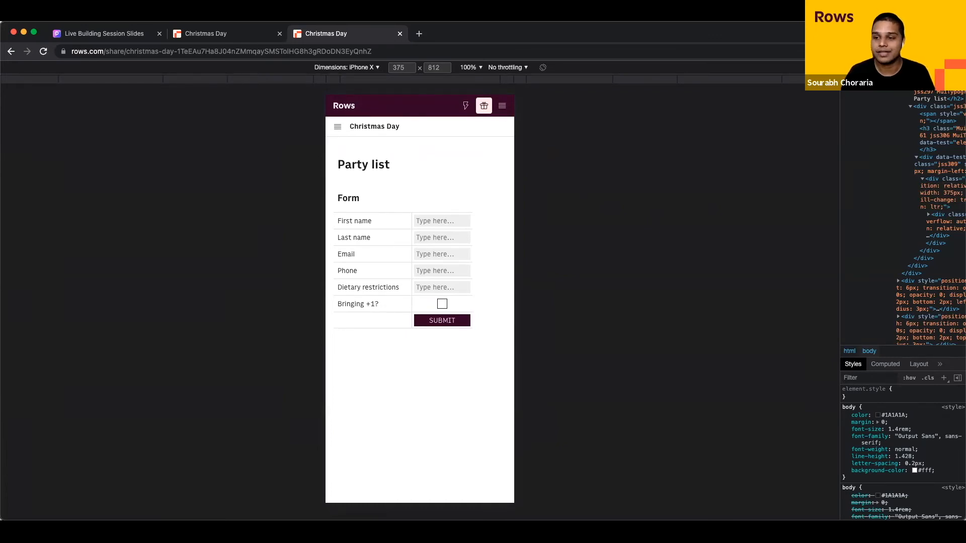
{"action": "left_click", "coordinate": [861, 68]}
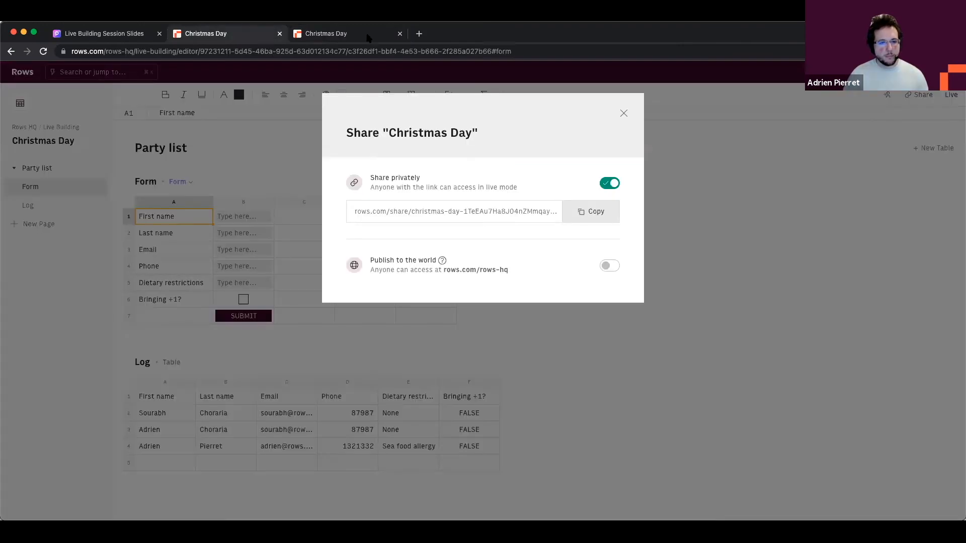
Step: Back in the editor, make the Form labels A1:A6 bold on a light yellow fill
{"action": "left_click", "coordinate": [247, 34]}
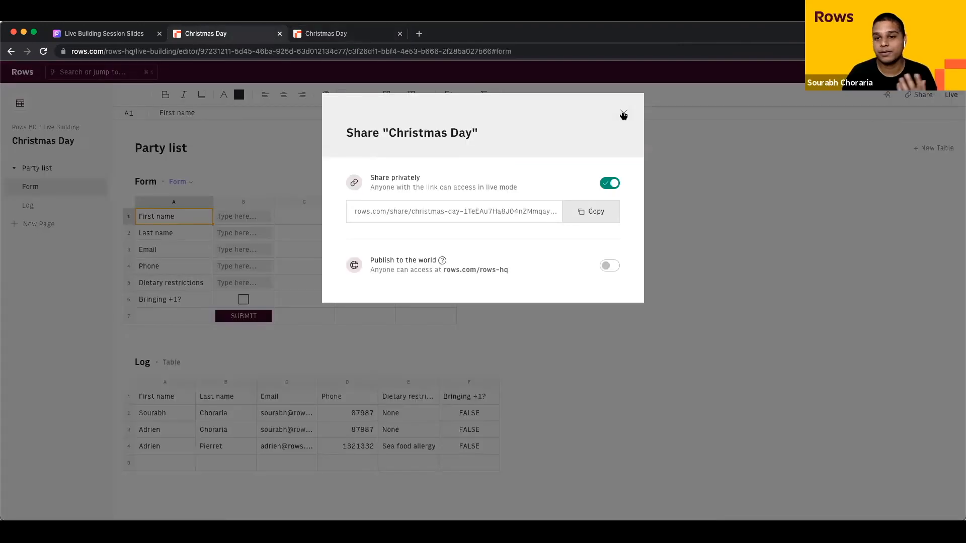
{"action": "left_click", "coordinate": [623, 113]}
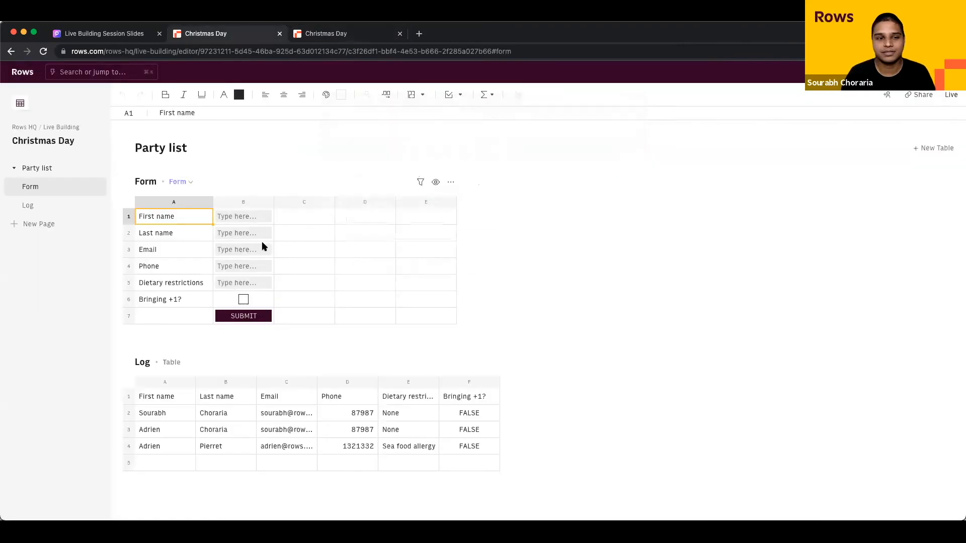
{"action": "left_click", "coordinate": [197, 301], "text": "shift"}
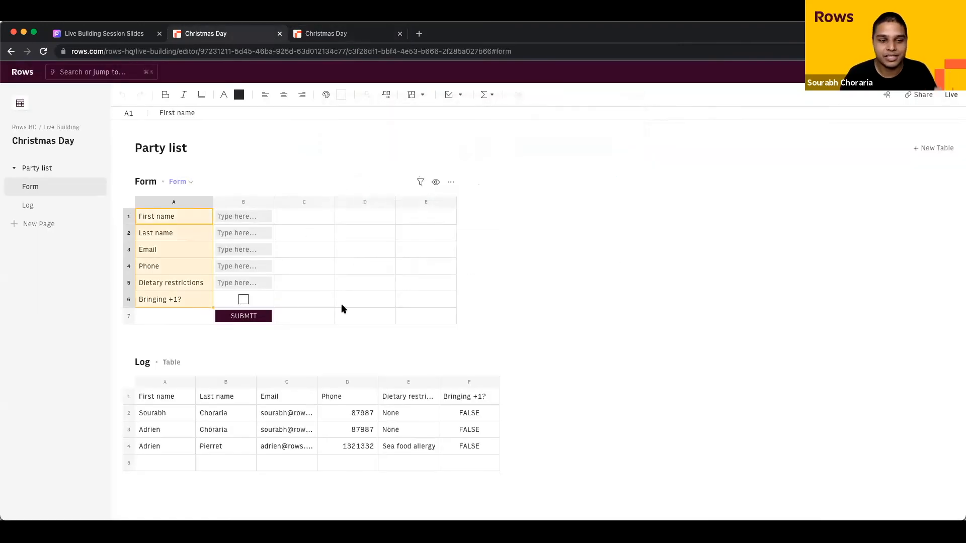
{"action": "left_click", "coordinate": [341, 95]}
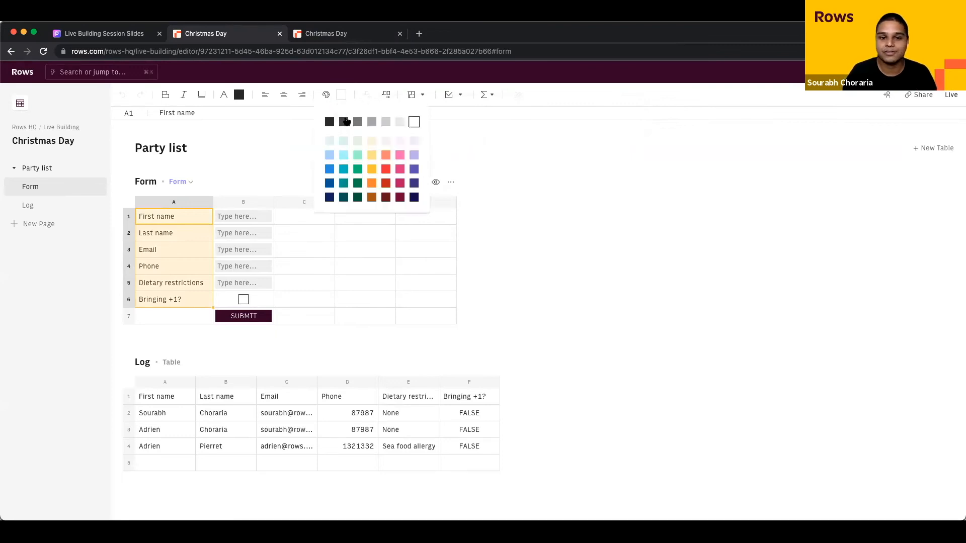
{"action": "left_click", "coordinate": [367, 142]}
{"action": "key", "text": "ctrl+b"}
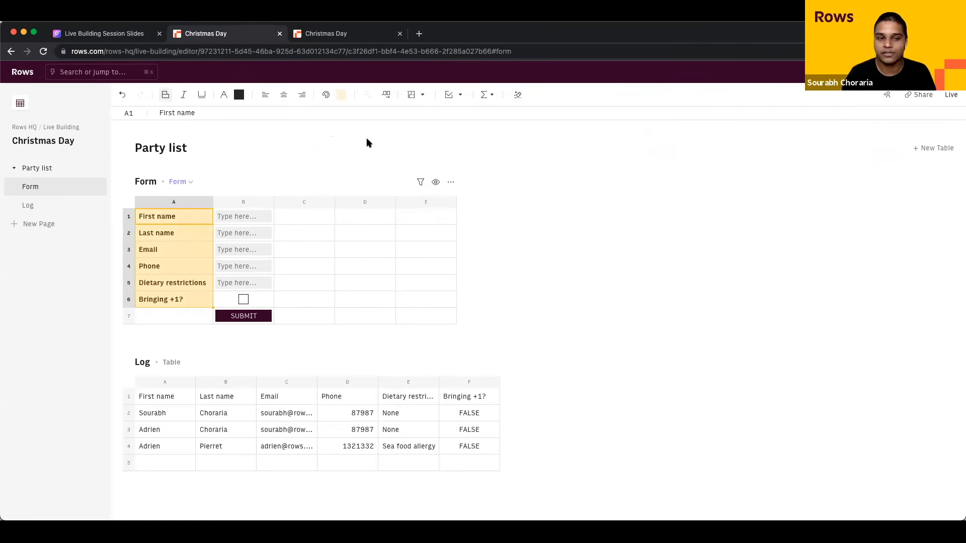
{"action": "left_click", "coordinate": [351, 249]}
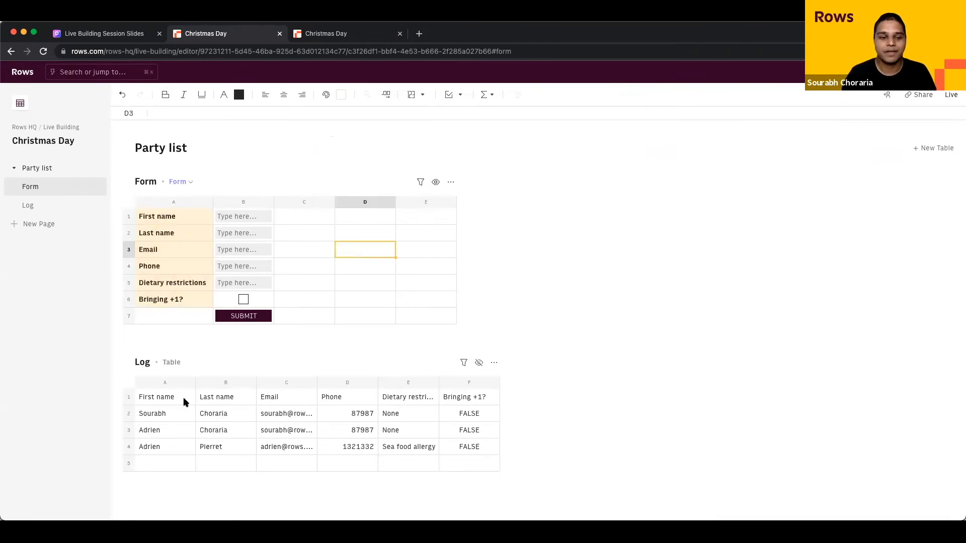
Step: Make the Log table's header row bold white text on a dark fill
{"action": "left_click_drag", "start_coordinate": [181, 402], "coordinate": [446, 393]}
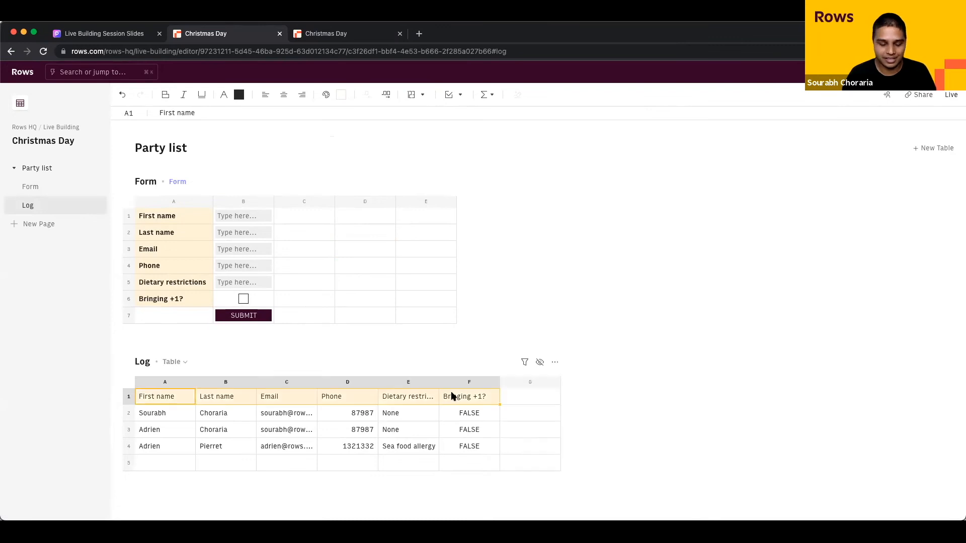
{"action": "key", "text": "ctrl+b"}
{"action": "left_click", "coordinate": [341, 95]}
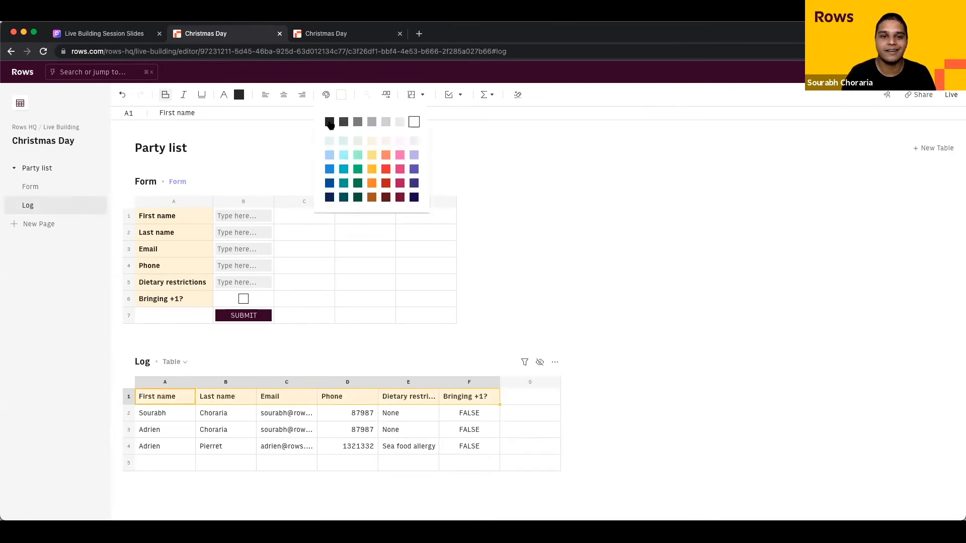
{"action": "left_click", "coordinate": [328, 121]}
{"action": "left_click", "coordinate": [239, 96]}
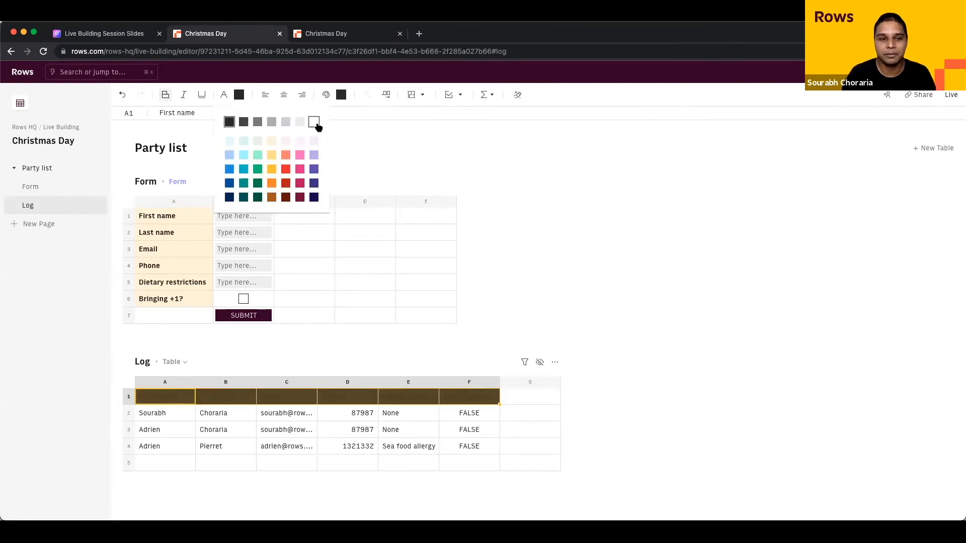
{"action": "left_click", "coordinate": [315, 122]}
{"action": "left_click", "coordinate": [298, 251]}
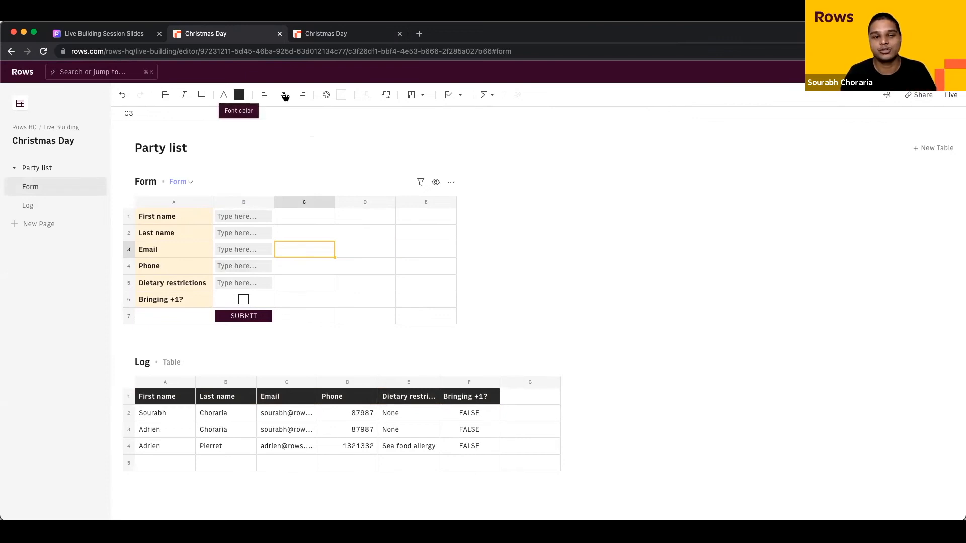
{"action": "left_click", "coordinate": [949, 95]}
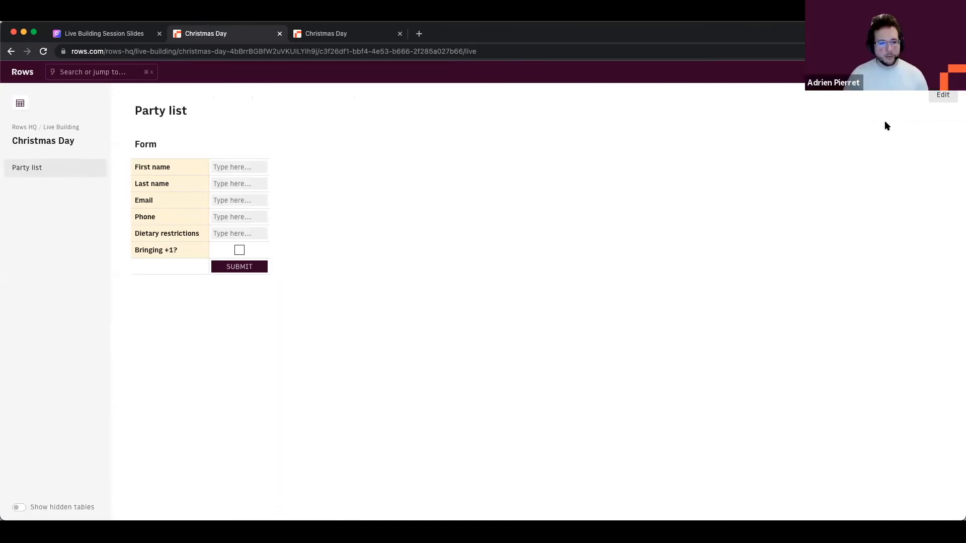
{"action": "left_click", "coordinate": [942, 95]}
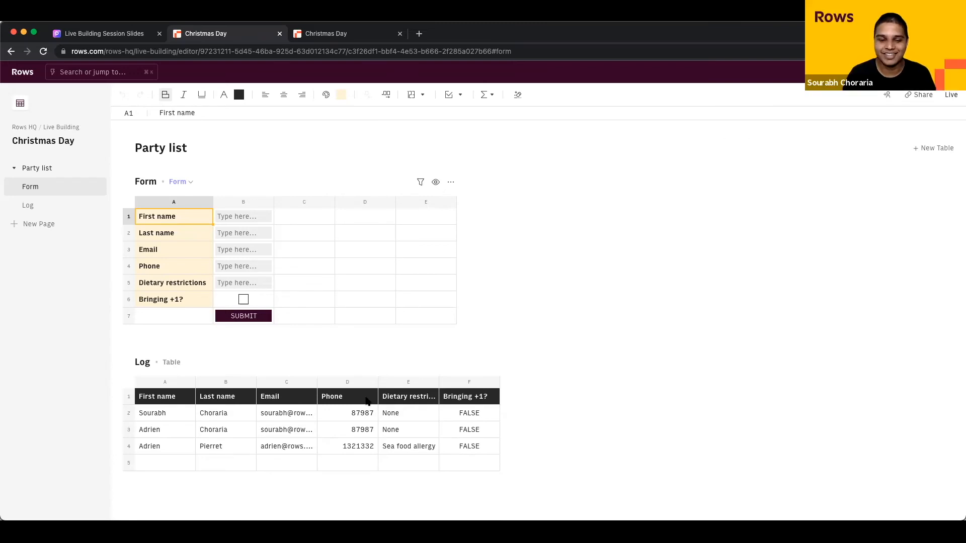
{"action": "left_click", "coordinate": [313, 411]}
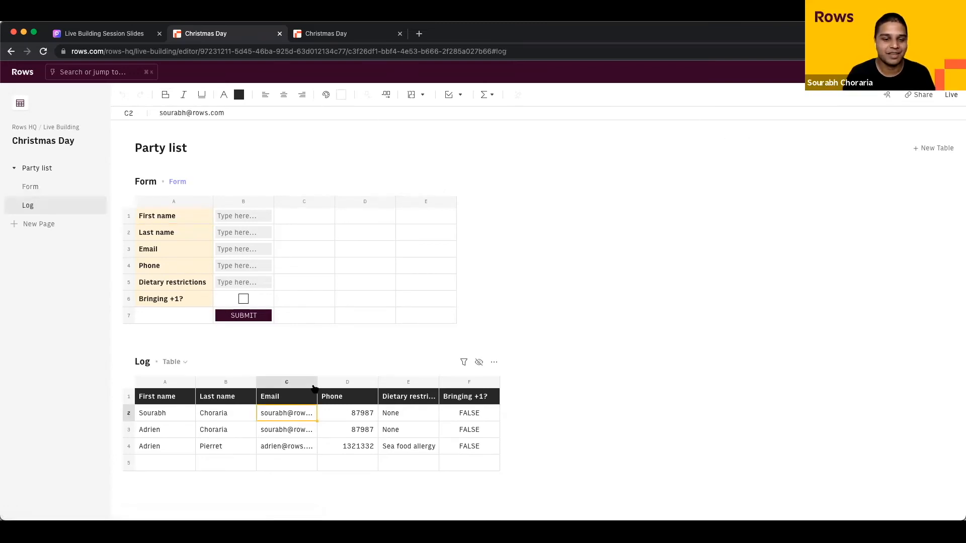
{"action": "left_click_drag", "start_coordinate": [316, 384], "coordinate": [347, 386]}
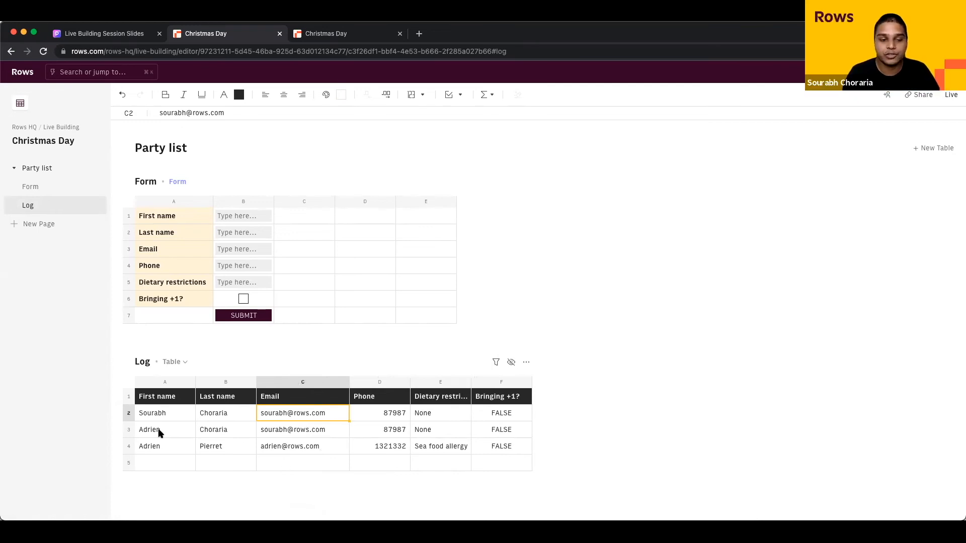
{"action": "left_click", "coordinate": [509, 420]}
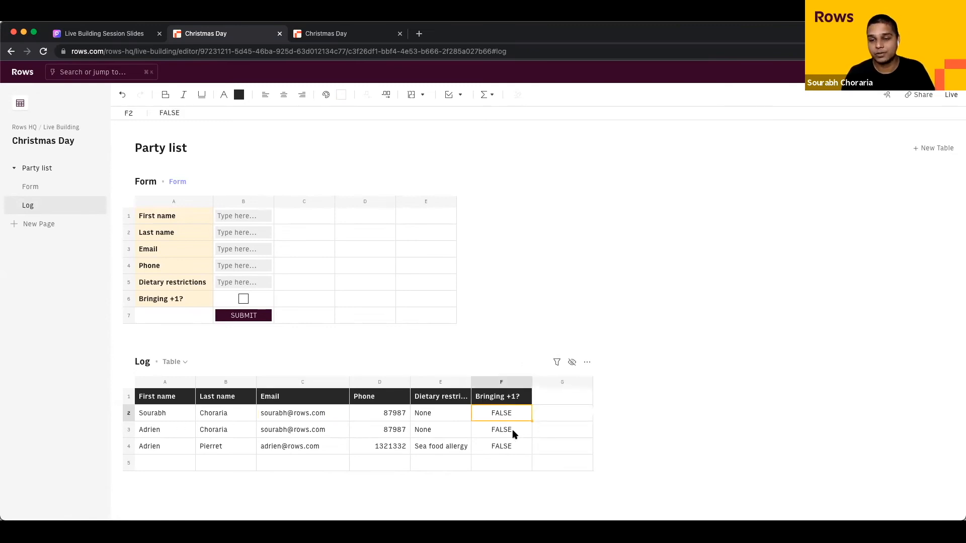
{"action": "key", "text": "Right"}
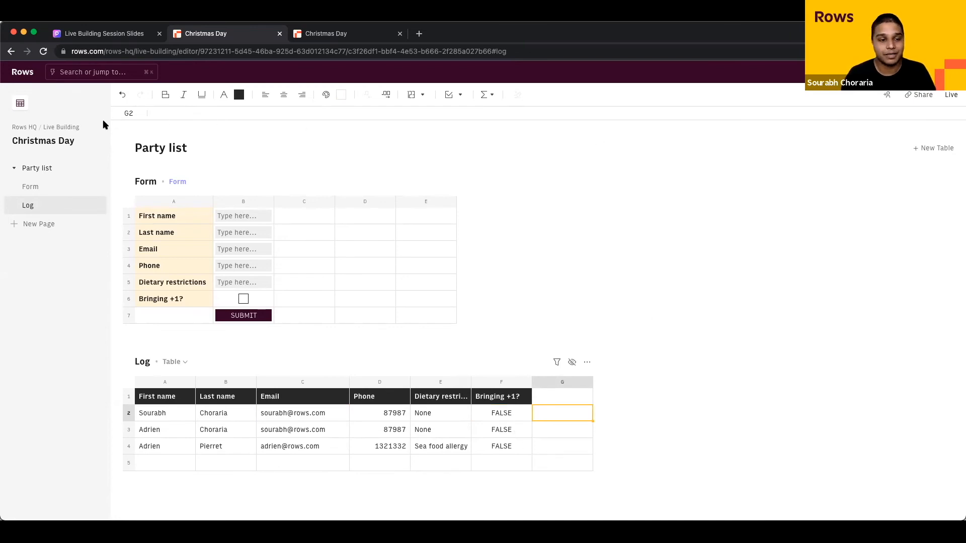
{"action": "left_click", "coordinate": [542, 394]}
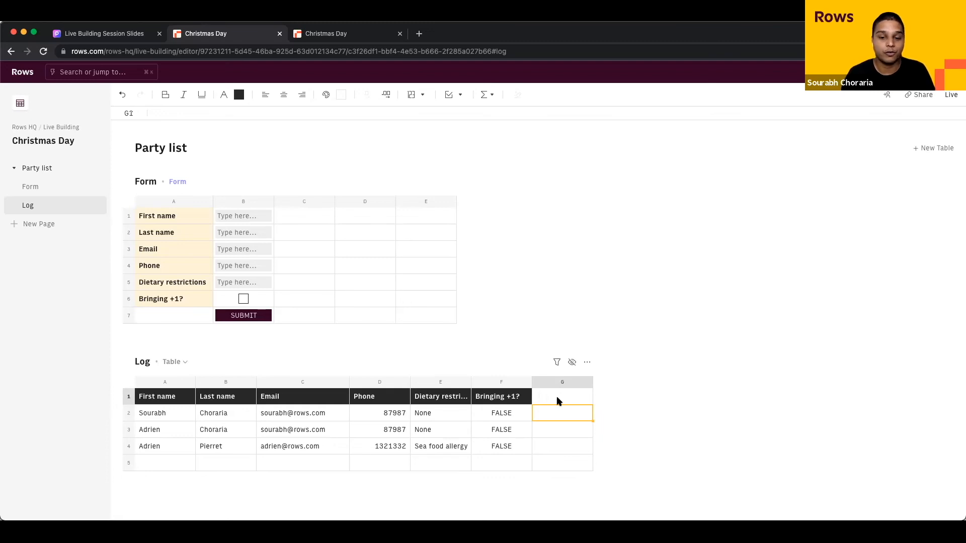
{"action": "left_click", "coordinate": [543, 423]}
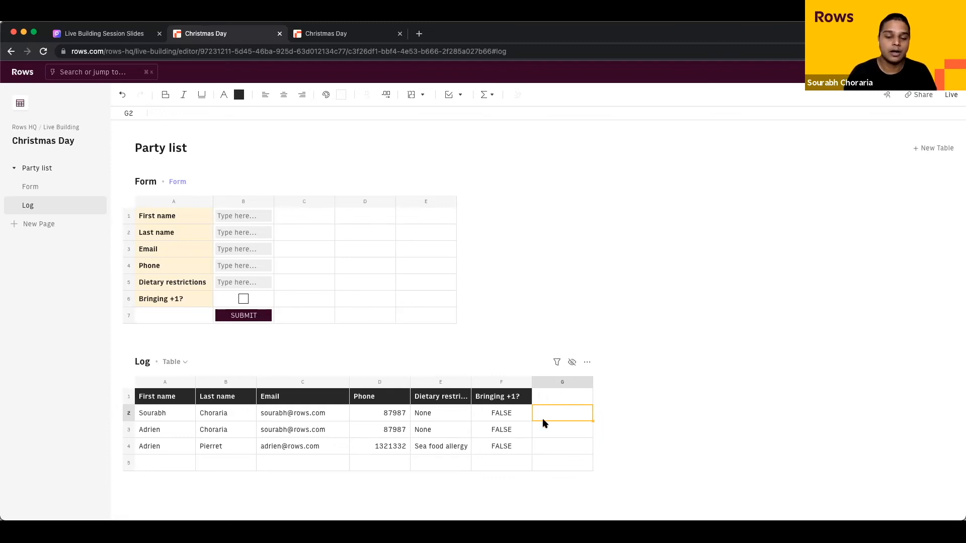
Step: Title Log cells G1 and H1 'Subject' and 'Body'
{"action": "left_click", "coordinate": [564, 398]}
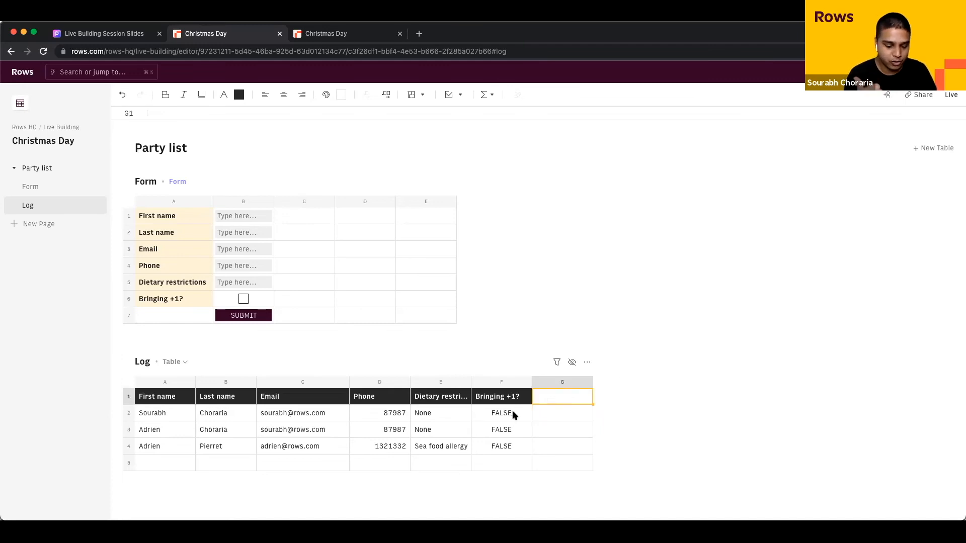
{"action": "type", "text": "Subject"}
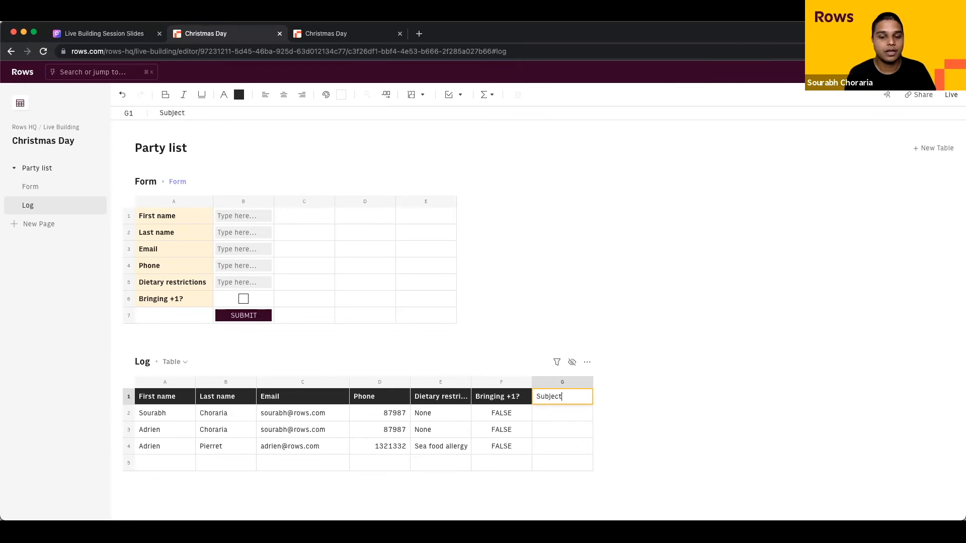
{"action": "key", "text": "Tab"}
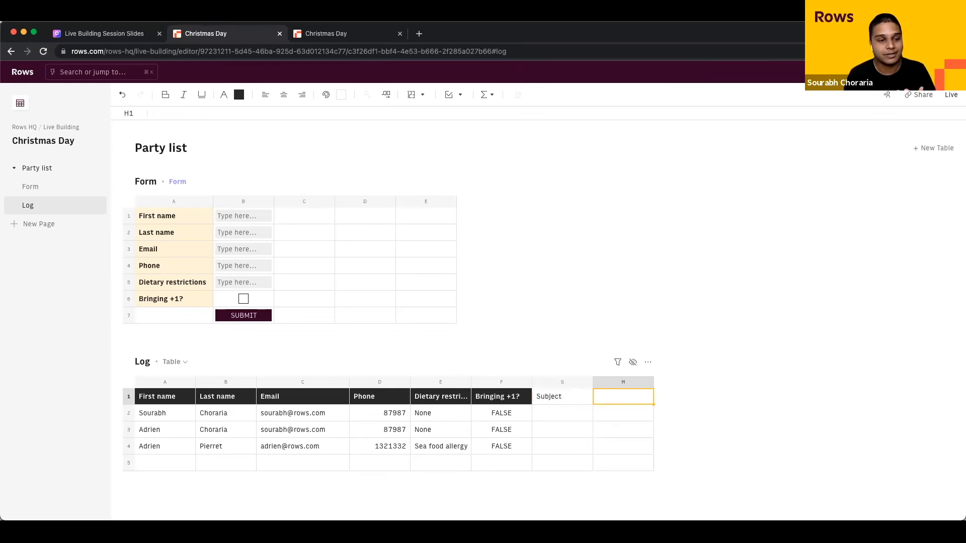
{"action": "type", "text": "Body"}
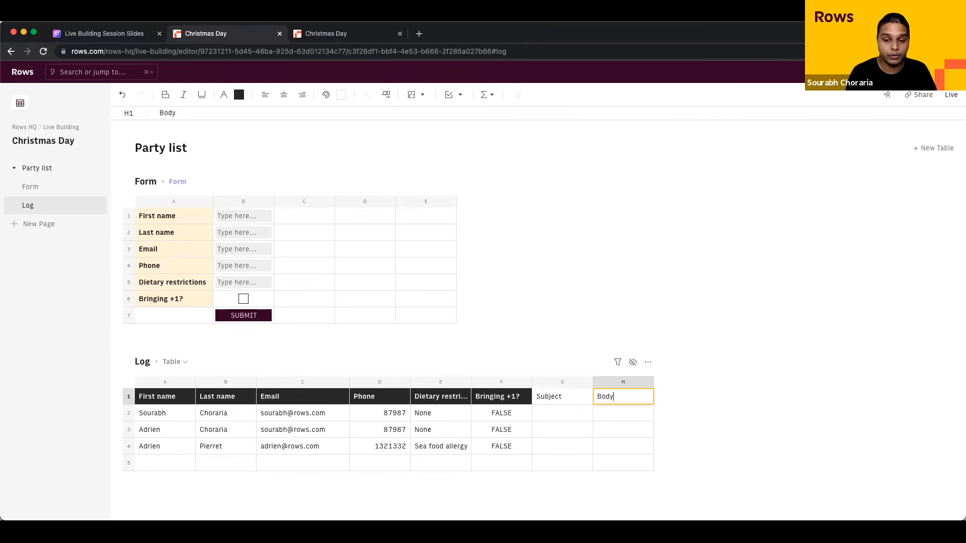
{"action": "key", "text": "Tab"}
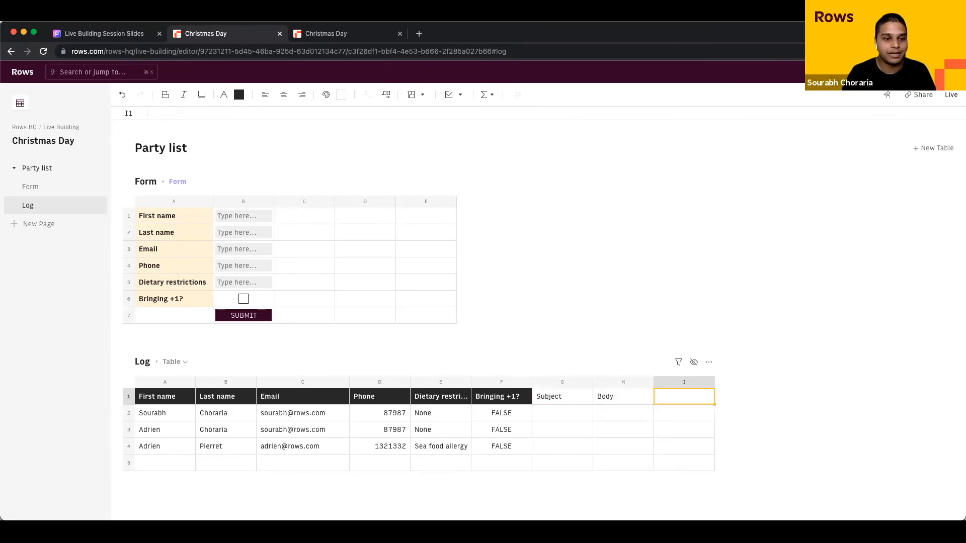
Step: Enter 'Christmas confirmation' in G2 and =CONCATENATE("Hi ",A2,", how's it going") in H2
{"action": "left_click", "coordinate": [587, 413]}
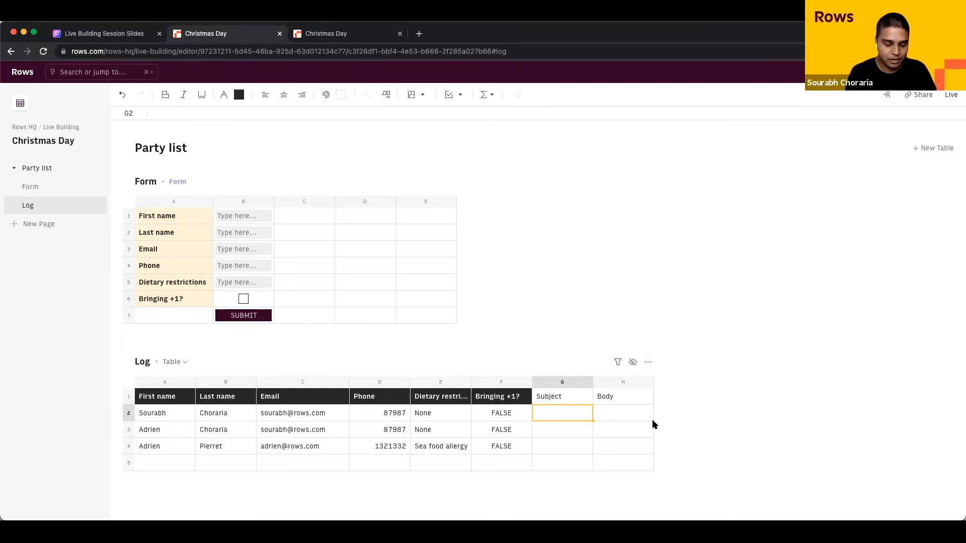
{"action": "type", "text": "Christmas confirmation"}
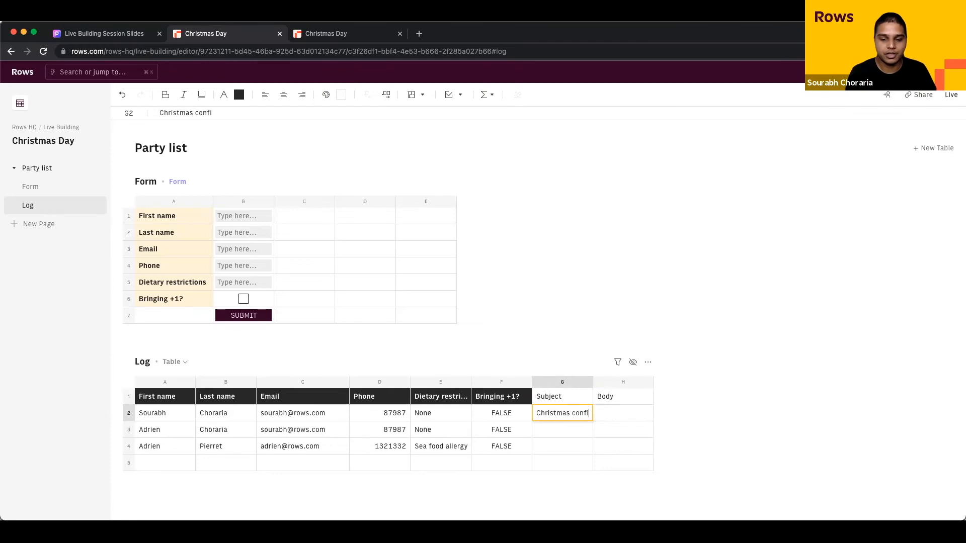
{"action": "key", "text": "Tab"}
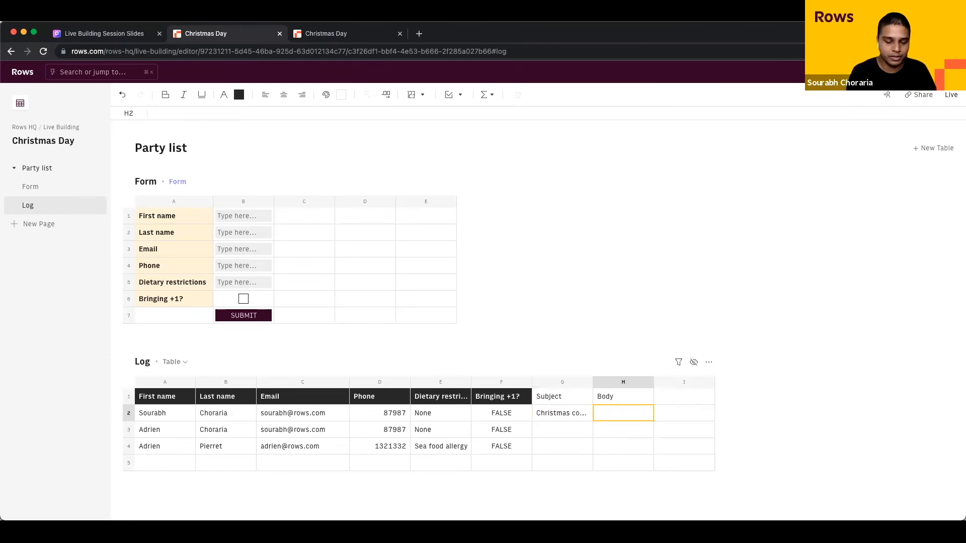
{"action": "type", "text": "=CONCATENATE(\"Hi"}
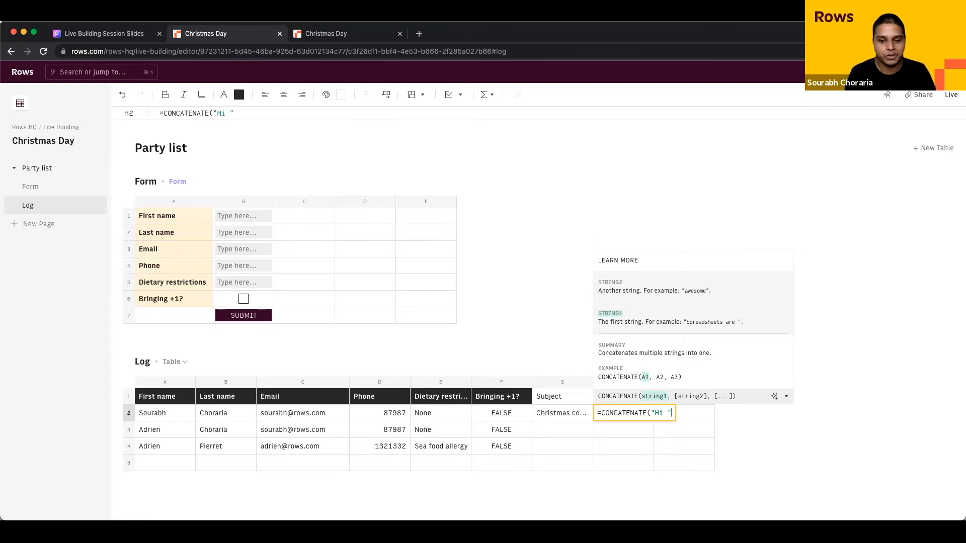
{"action": "type", "text": ","}
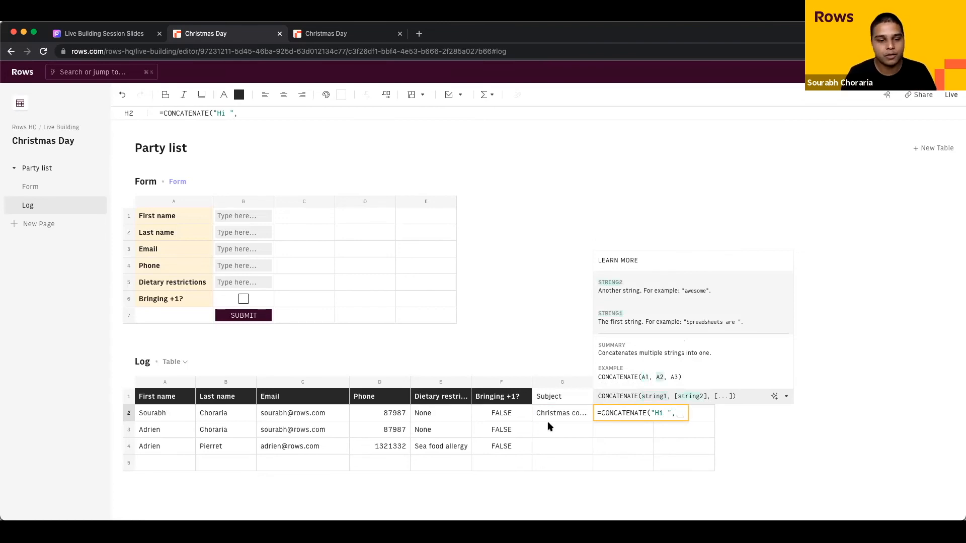
{"action": "left_click", "coordinate": [181, 421]}
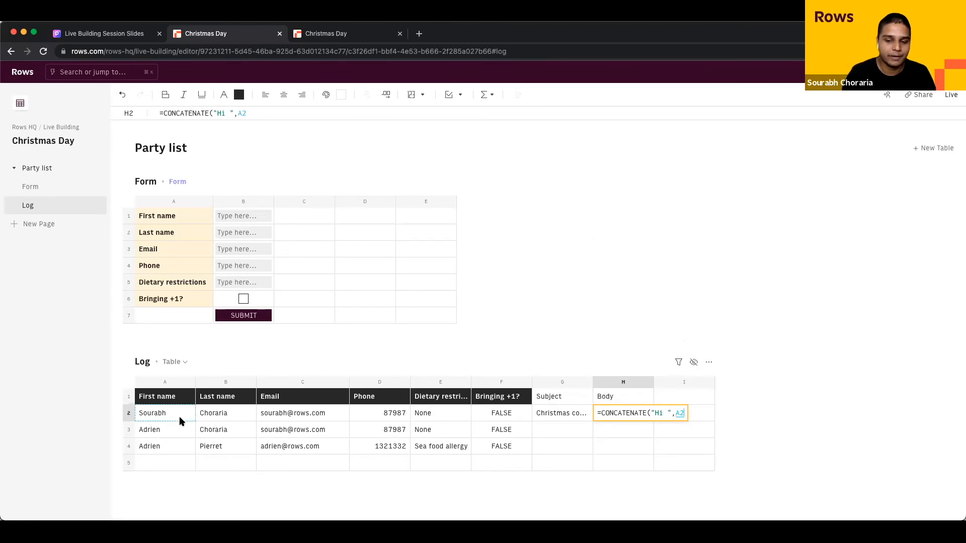
{"action": "type", "text": ",\""}
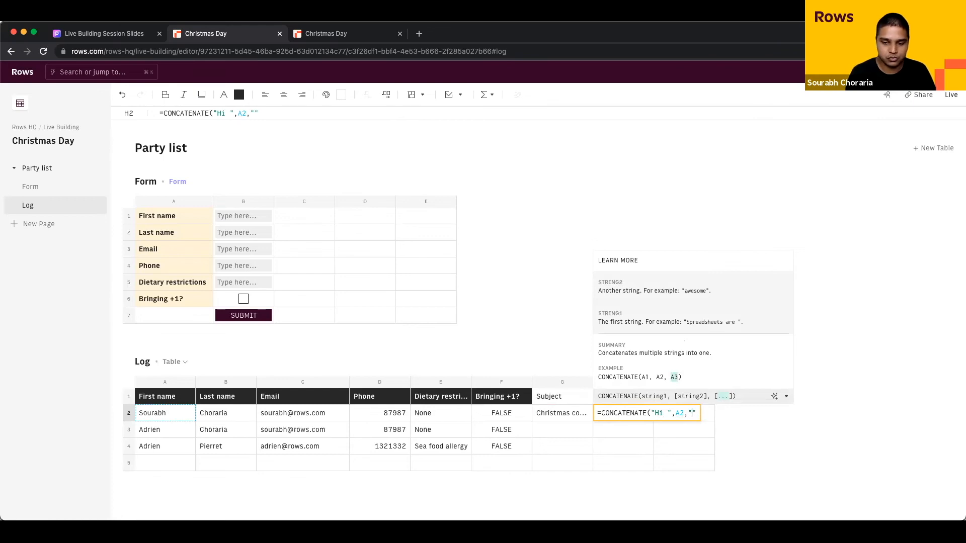
{"action": "type", "text": ", how's it going"}
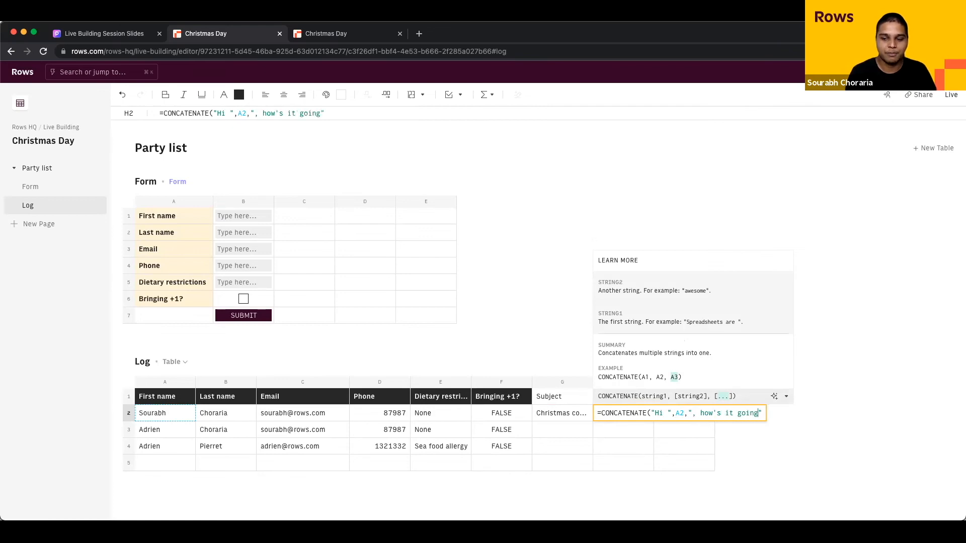
{"action": "key", "text": "Return"}
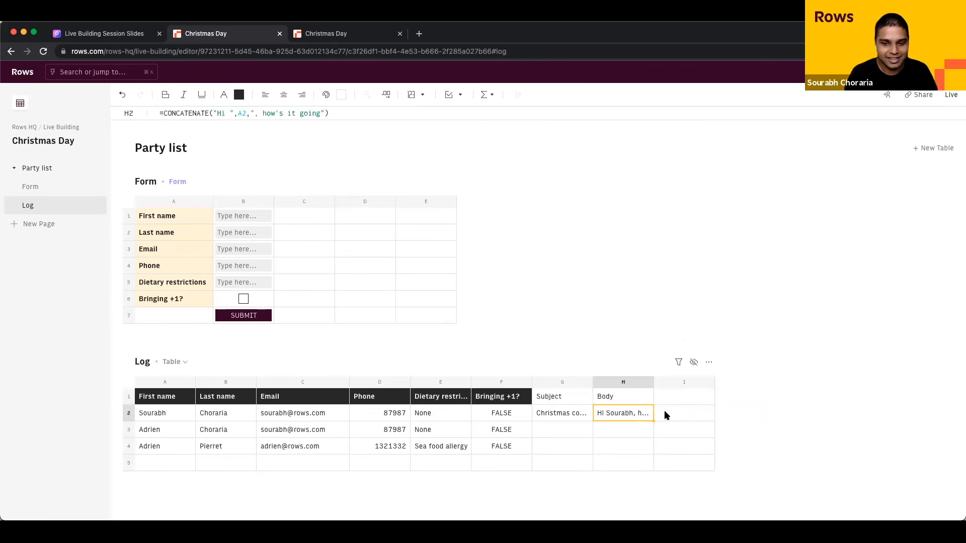
Step: Fill G2:H2 down to row 4 and widen columns G and H to fit
{"action": "left_click_drag", "start_coordinate": [651, 383], "coordinate": [706, 383]}
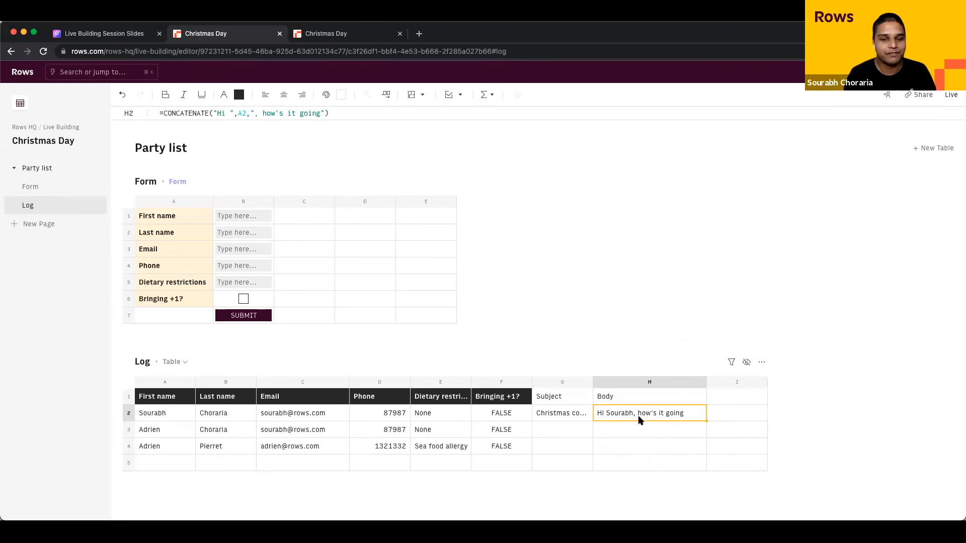
{"action": "left_click_drag", "start_coordinate": [556, 417], "coordinate": [628, 414]}
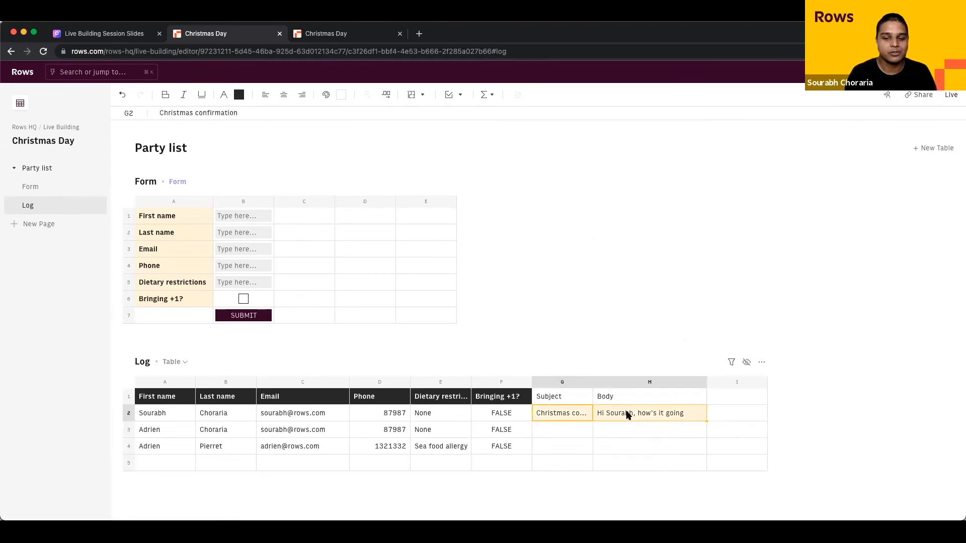
{"action": "left_click_drag", "start_coordinate": [706, 420], "coordinate": [706, 446]}
{"action": "left_click", "coordinate": [669, 446]}
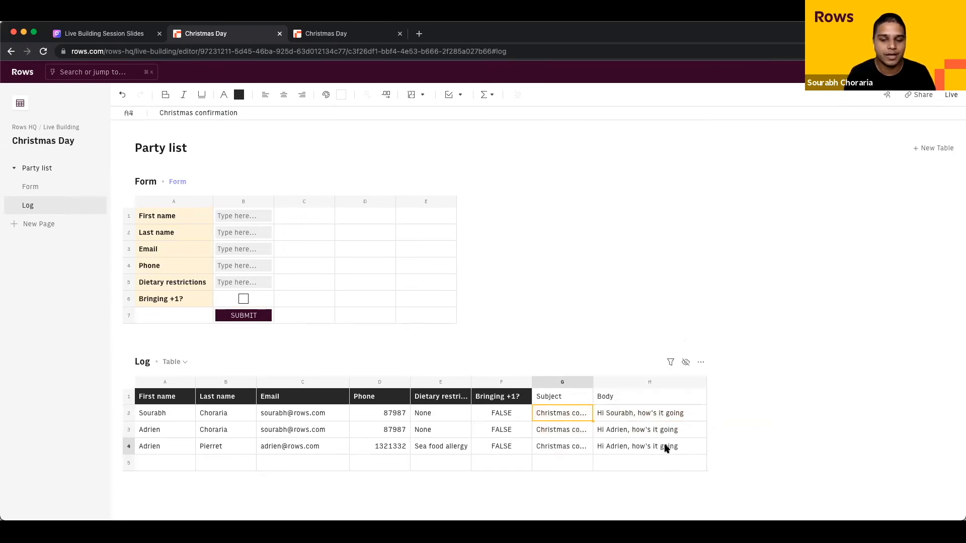
{"action": "left_click_drag", "start_coordinate": [593, 383], "coordinate": [617, 386]}
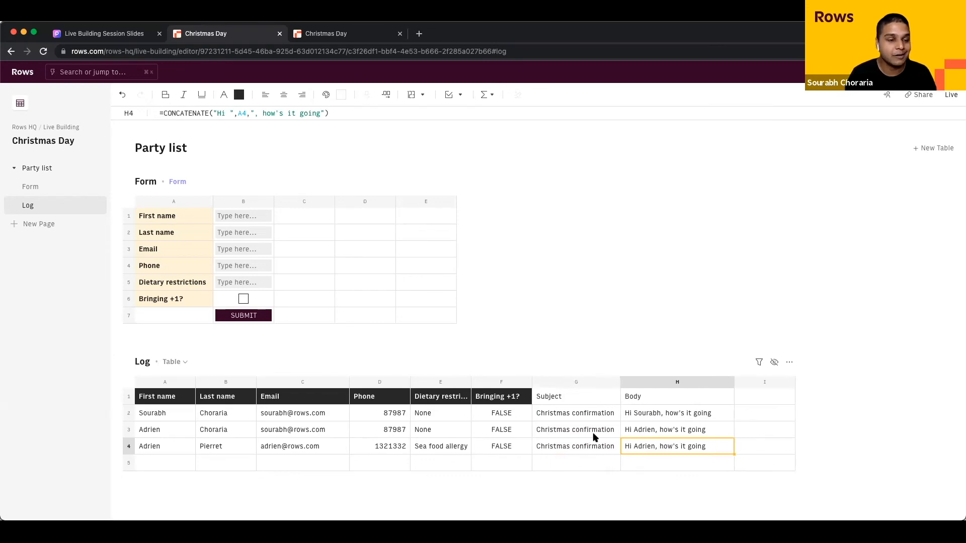
{"action": "left_click", "coordinate": [782, 419]}
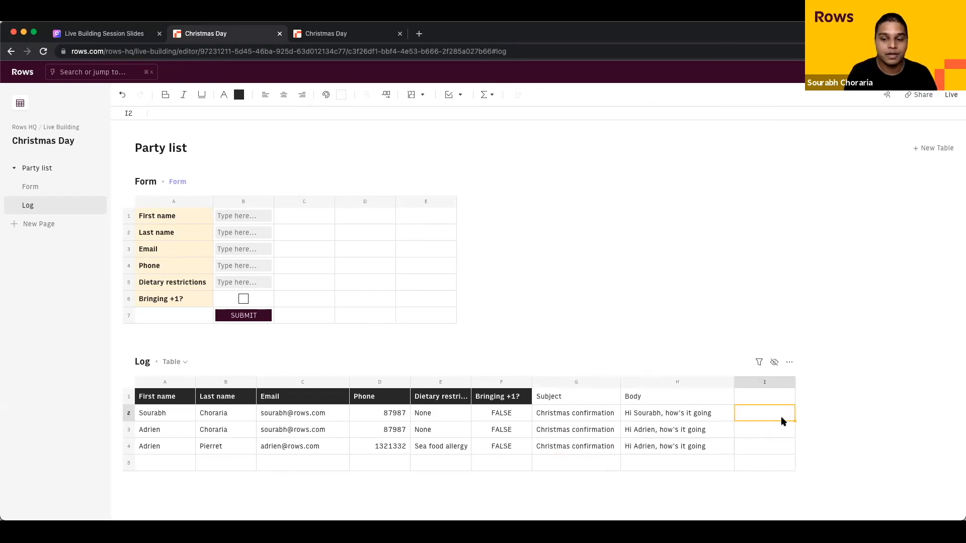
Step: Browse the Integrations panel and open the Gmail page listing GET_GMAIL, SEARCH_GMAIL and SEND_GMAIL
{"action": "left_click", "coordinate": [490, 97]}
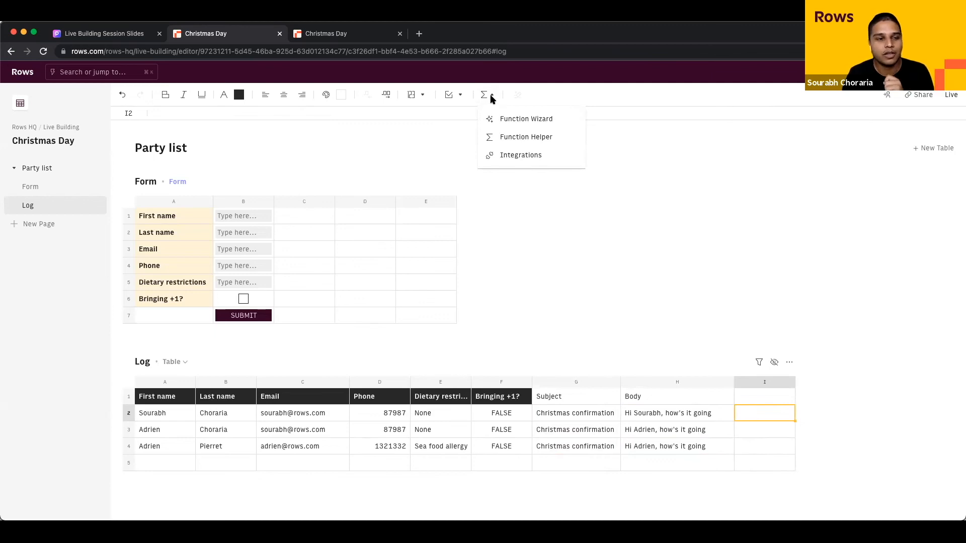
{"action": "left_click", "coordinate": [492, 98]}
{"action": "left_click", "coordinate": [492, 98]}
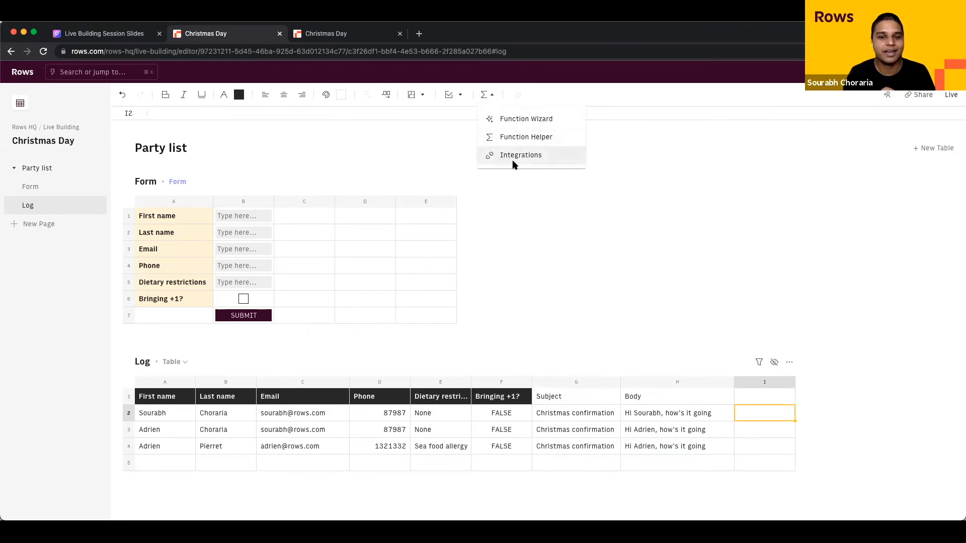
{"action": "left_click", "coordinate": [498, 155]}
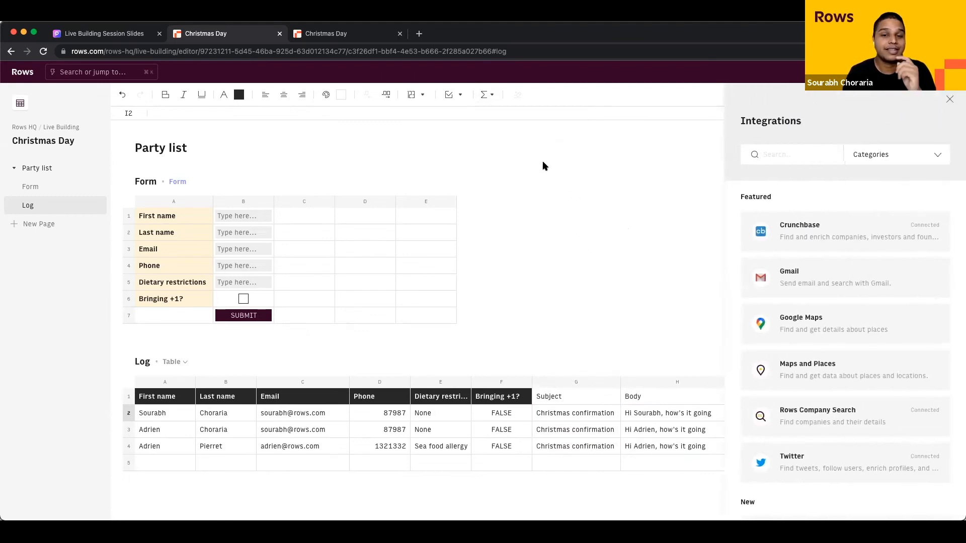
{"action": "left_click", "coordinate": [495, 96]}
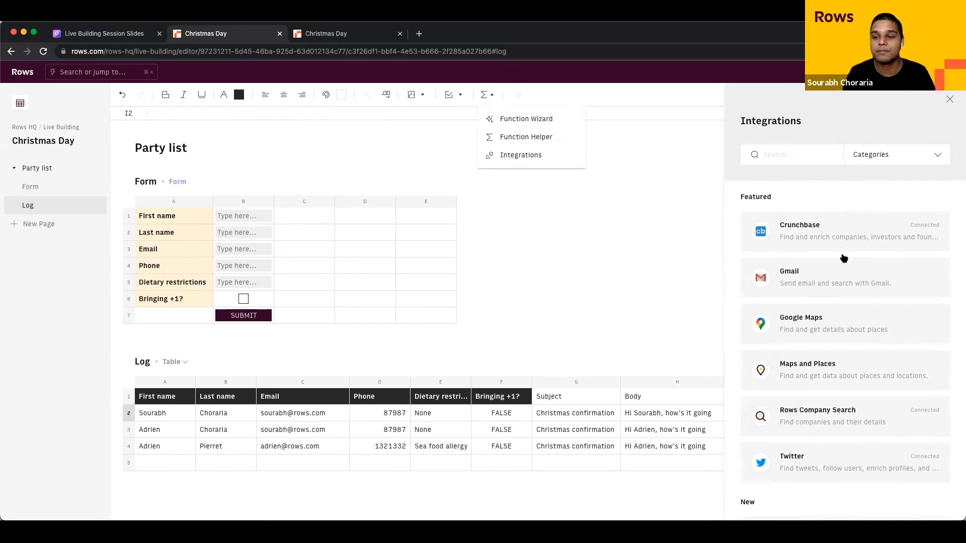
{"action": "scroll", "coordinate": [849, 297], "scroll_direction": "down", "scroll_amount": 1}
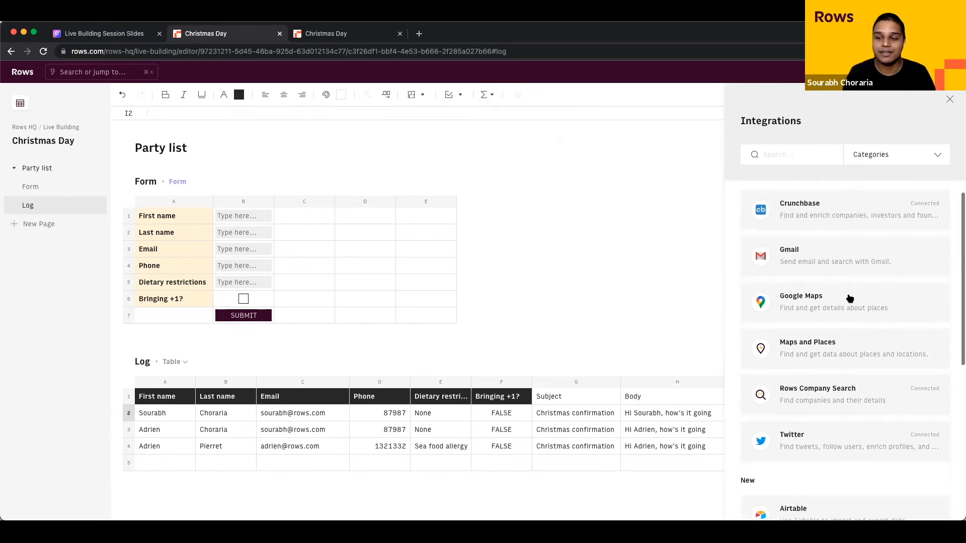
{"action": "left_click", "coordinate": [841, 260]}
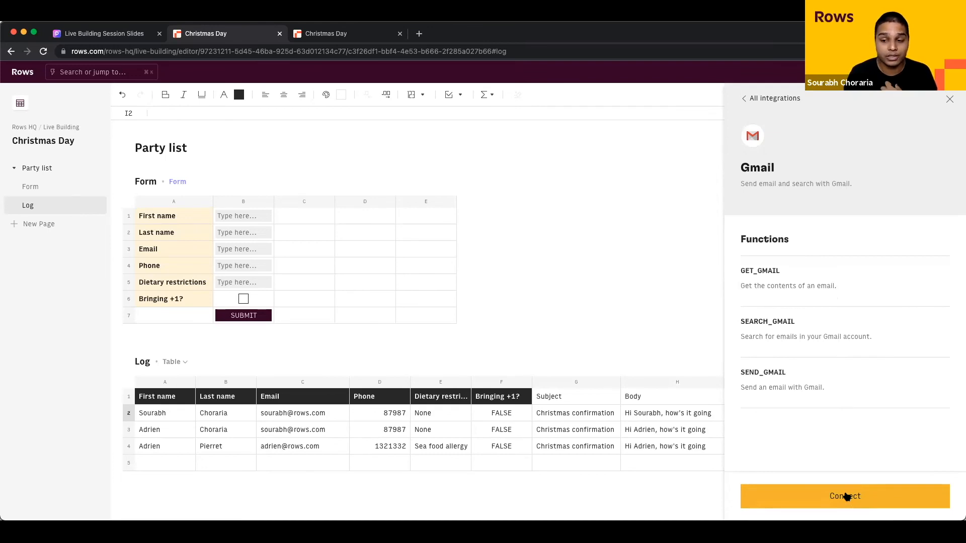
{"action": "left_click", "coordinate": [782, 98]}
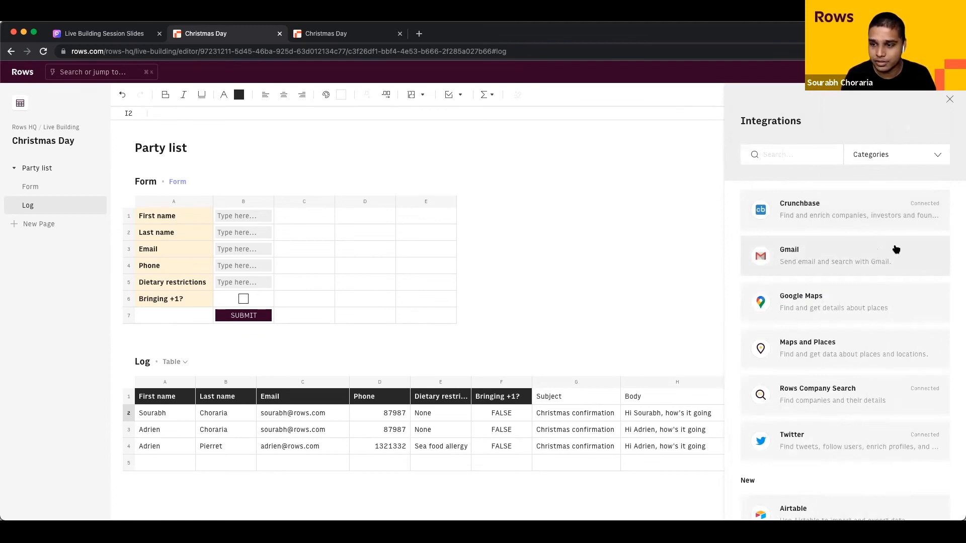
{"action": "left_click", "coordinate": [917, 255]}
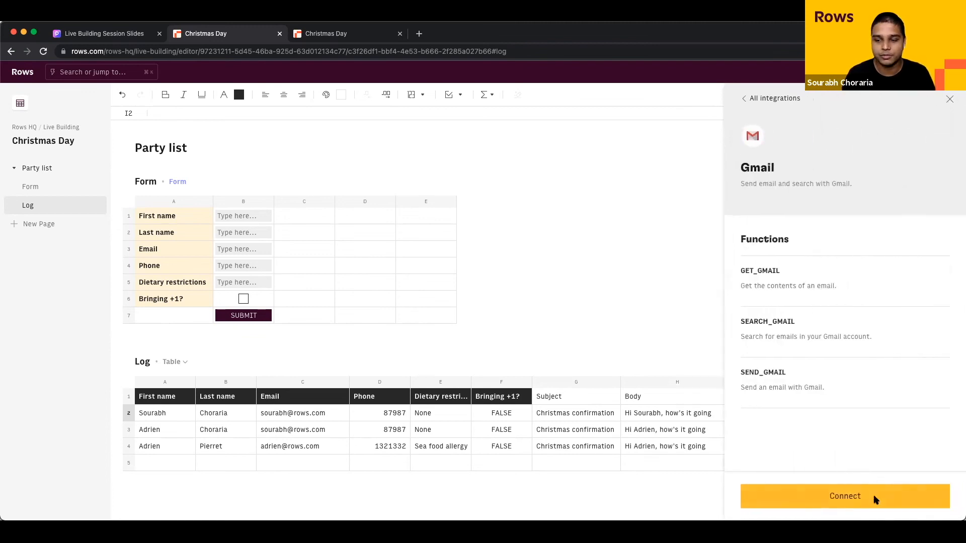
Step: Connect Gmail by choosing the Google account and allowing Rows access
{"action": "left_click", "coordinate": [845, 494]}
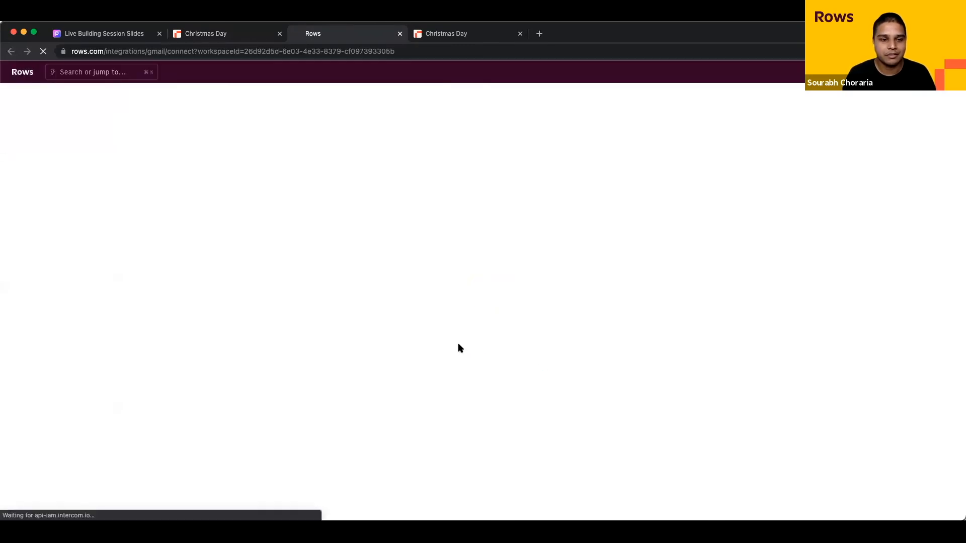
{"action": "left_click", "coordinate": [473, 275]}
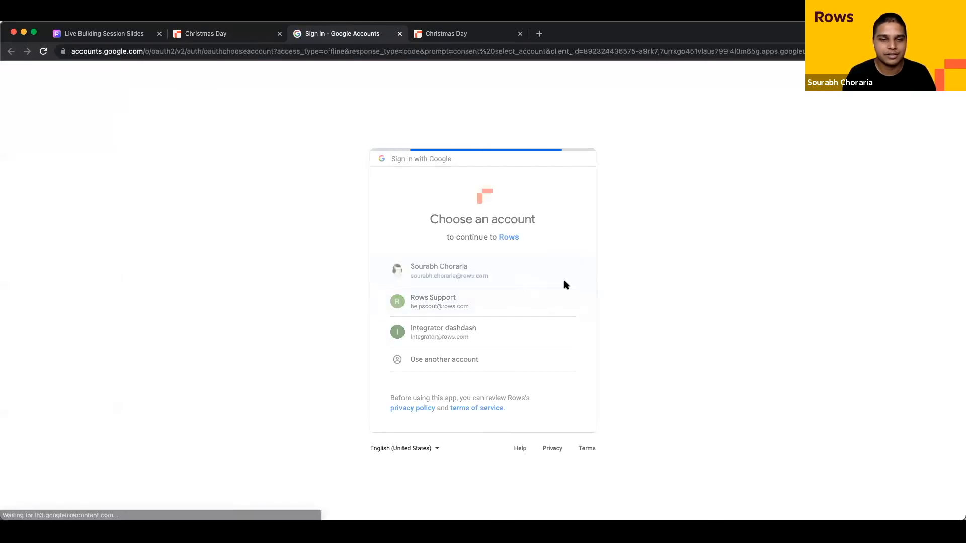
{"action": "left_click", "coordinate": [514, 432]}
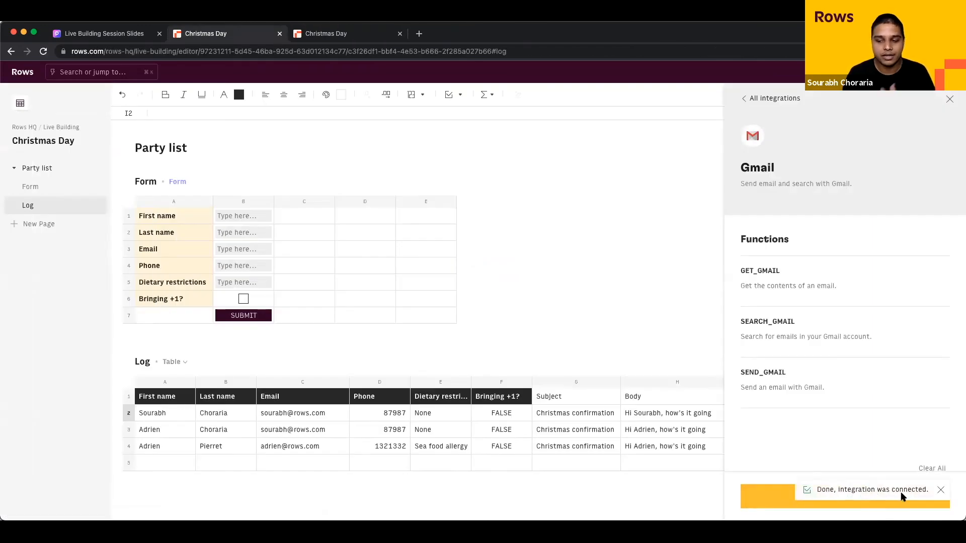
Step: Close the Gmail panel, preview the =gmai suggestions in I2, cancel, and open the Σ menu
{"action": "left_click", "coordinate": [949, 98]}
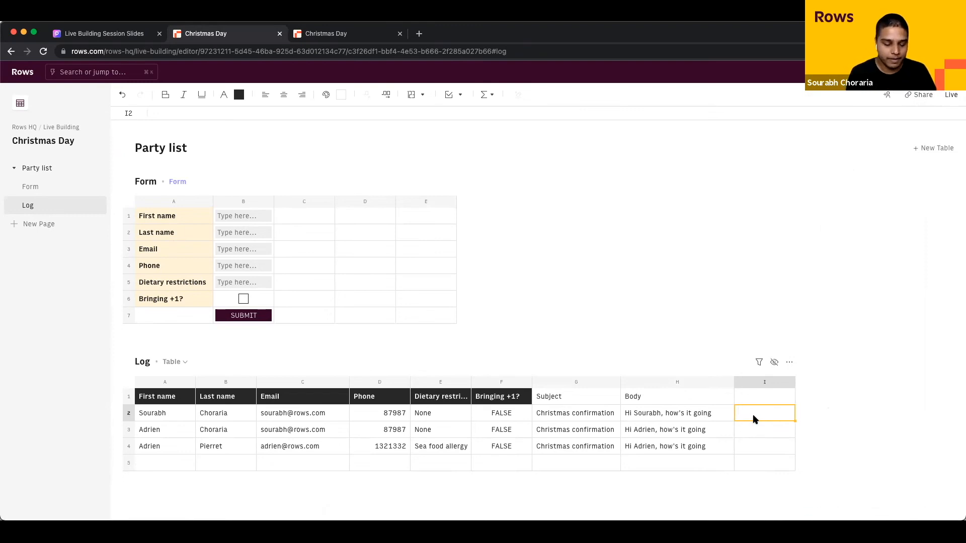
{"action": "type", "text": "=gmai"}
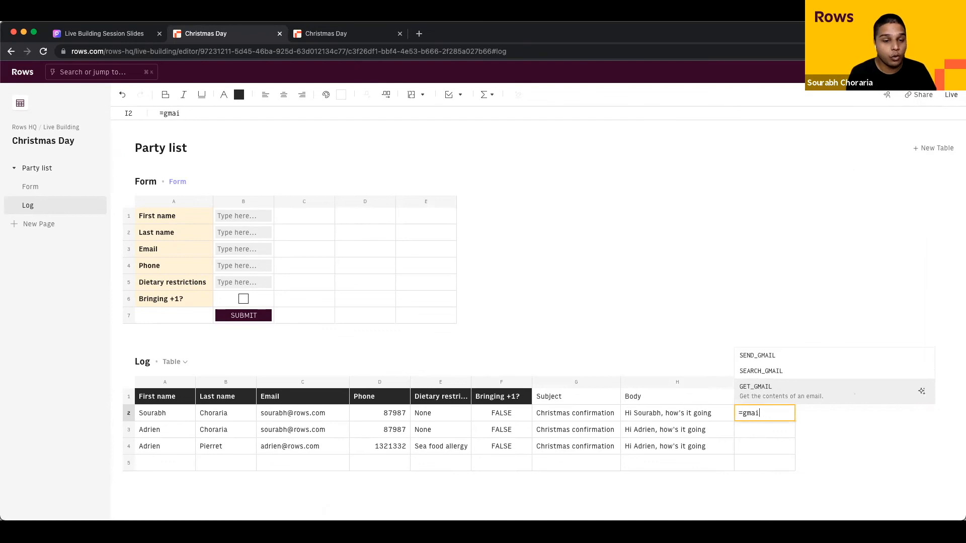
{"action": "key", "text": "Up"}
{"action": "key", "text": "Up"}
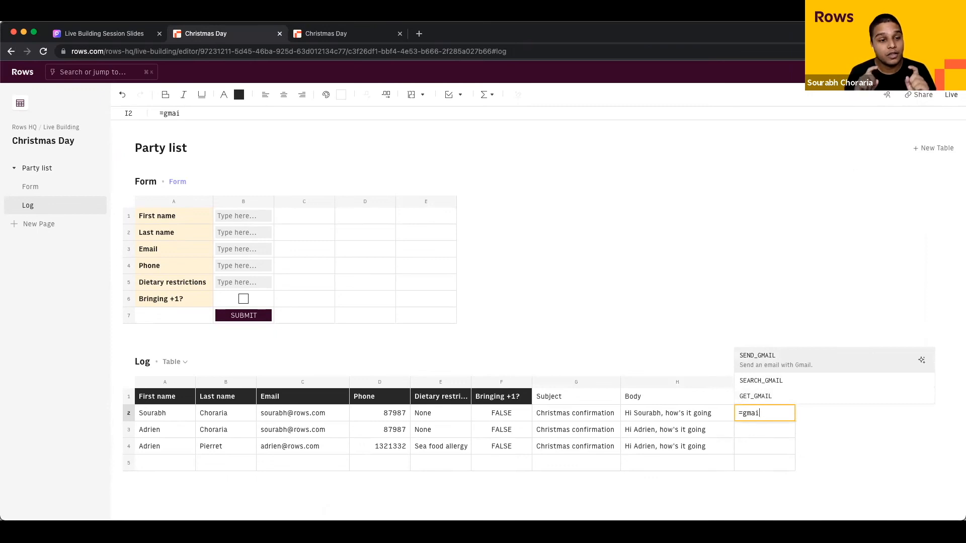
{"action": "key", "text": "Escape"}
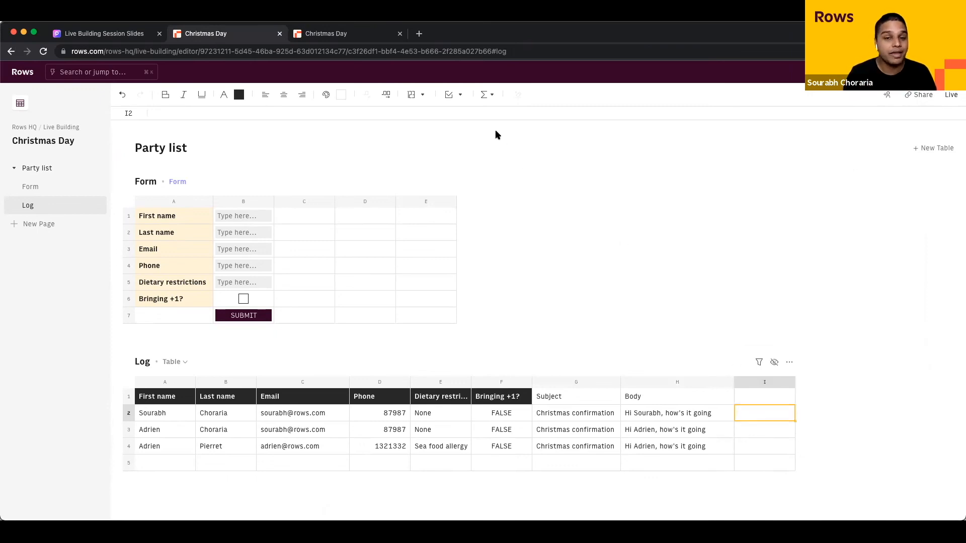
{"action": "left_click", "coordinate": [488, 98]}
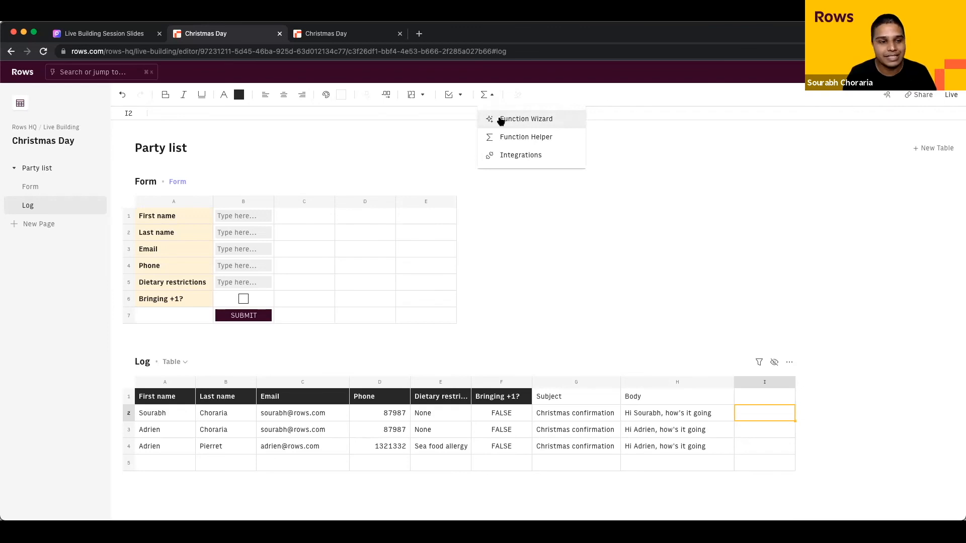
Step: Search the Function Wizard for 'gmail' and choose SEND_GMAIL for cell I2
{"action": "left_click", "coordinate": [500, 120]}
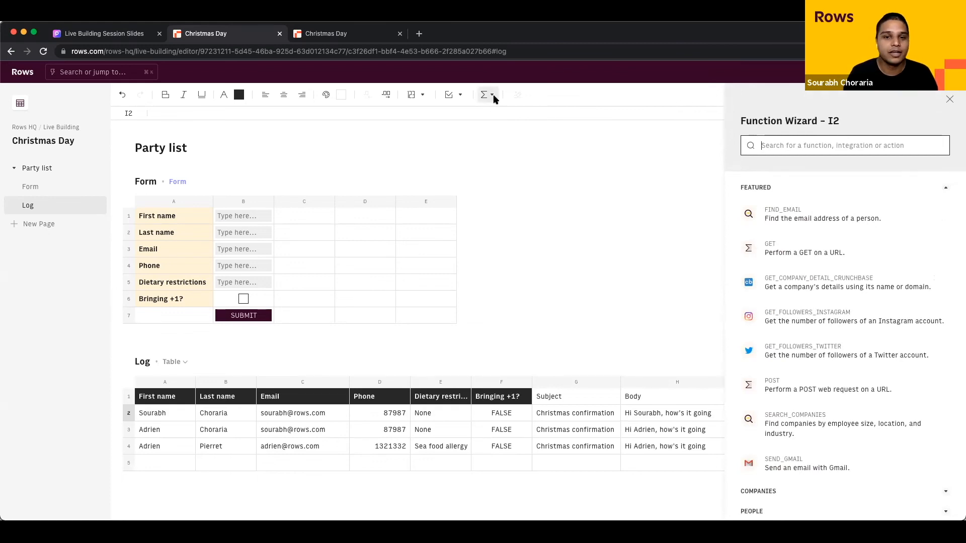
{"action": "left_click", "coordinate": [486, 95]}
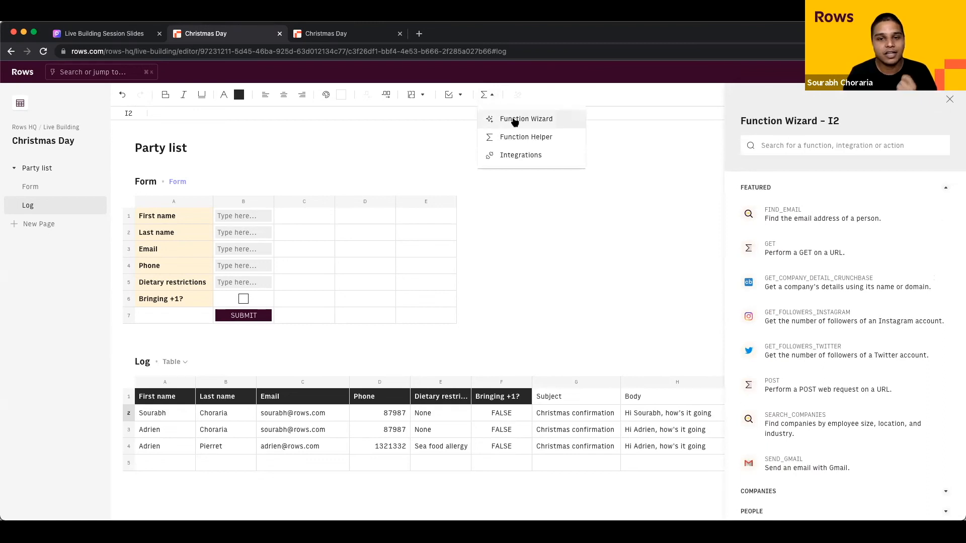
{"action": "left_click", "coordinate": [813, 144]}
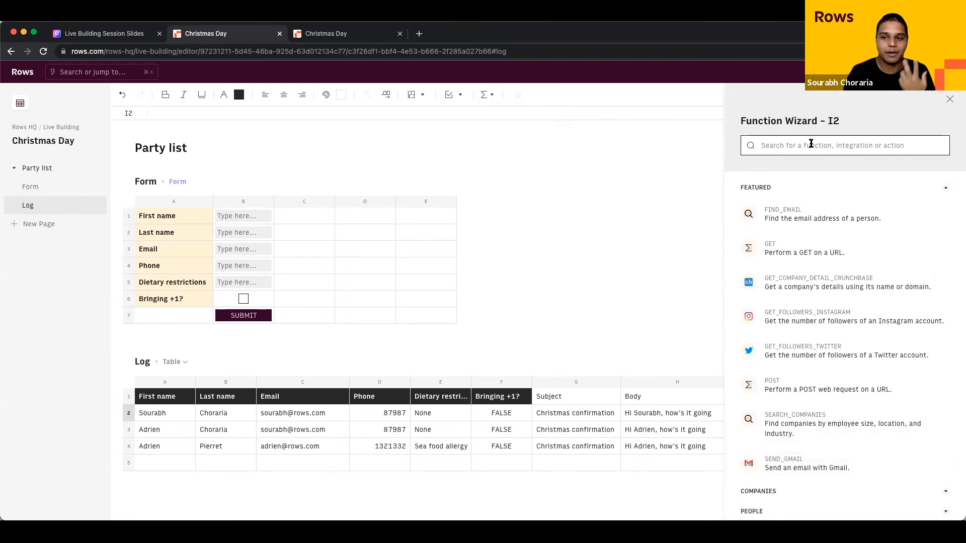
{"action": "type", "text": "gmail"}
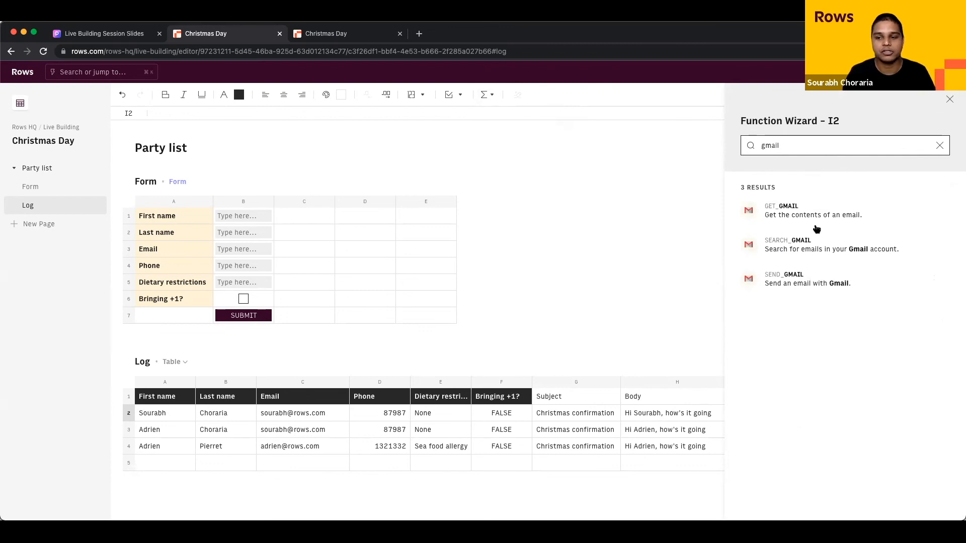
{"action": "left_click", "coordinate": [791, 287]}
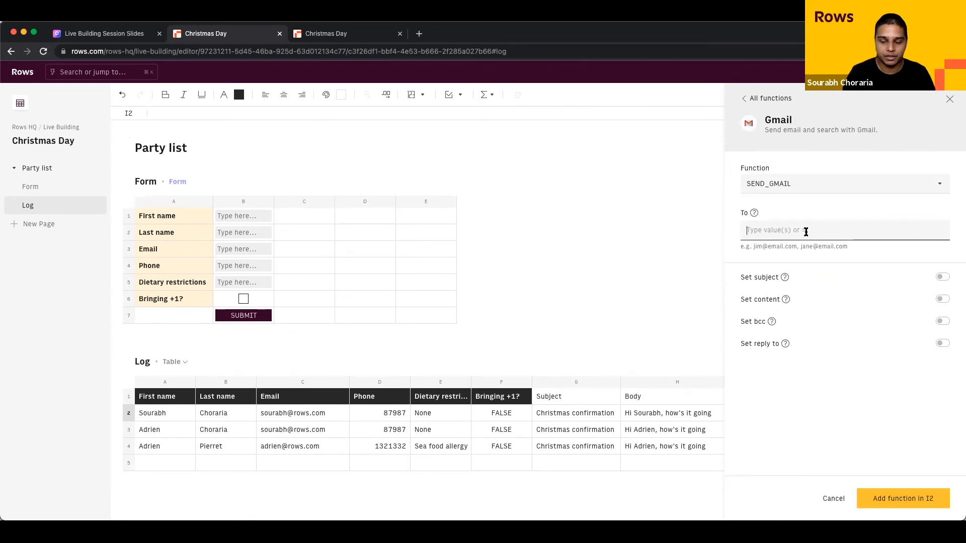
Step: Set SEND_GMAIL's recipient to =C2 and enable a subject of =G2
{"action": "type", "text": "="}
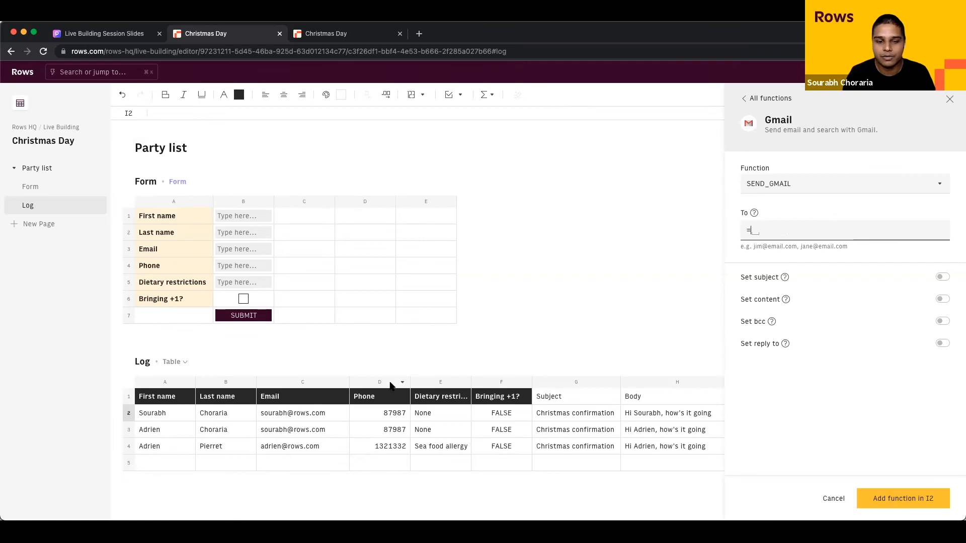
{"action": "left_click", "coordinate": [295, 414]}
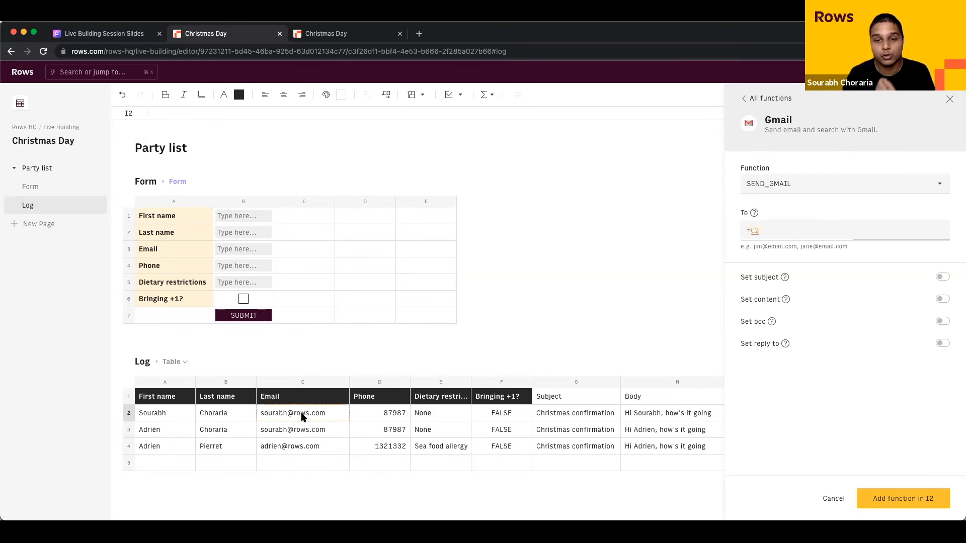
{"action": "left_click", "coordinate": [943, 279]}
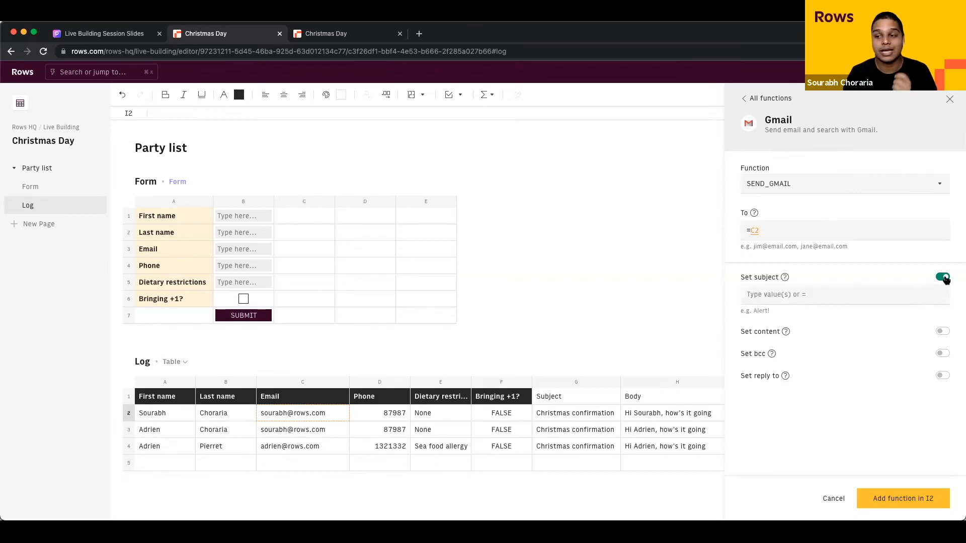
{"action": "left_click", "coordinate": [823, 295]}
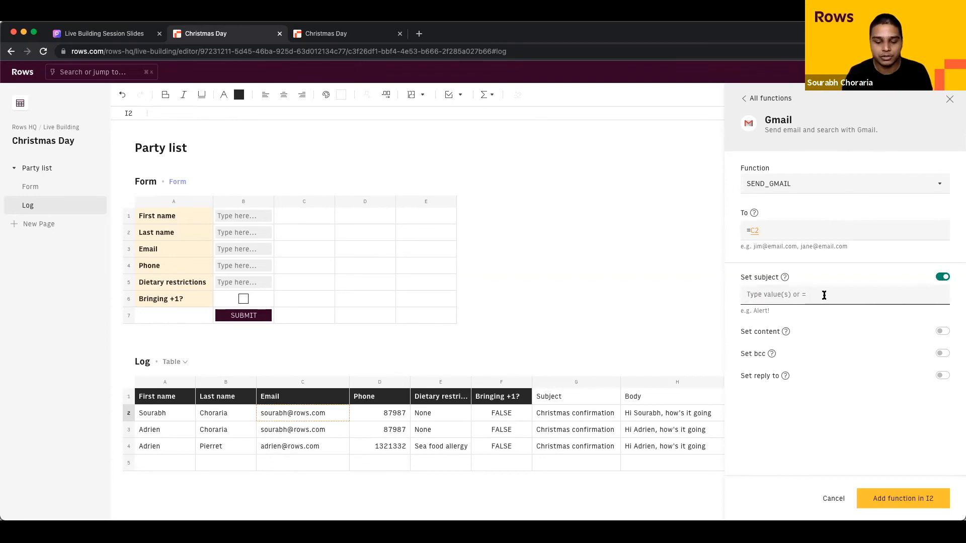
{"action": "type", "text": "="}
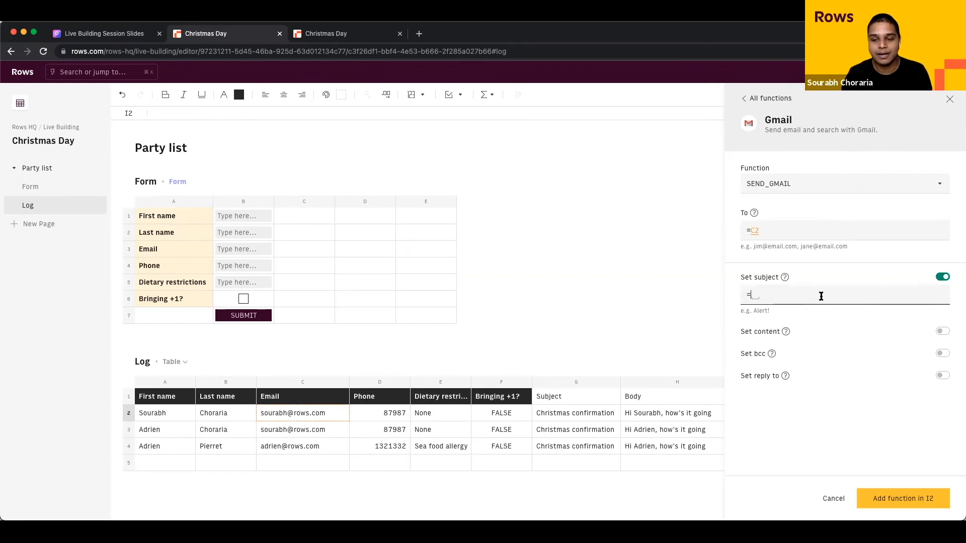
{"action": "left_click", "coordinate": [597, 418]}
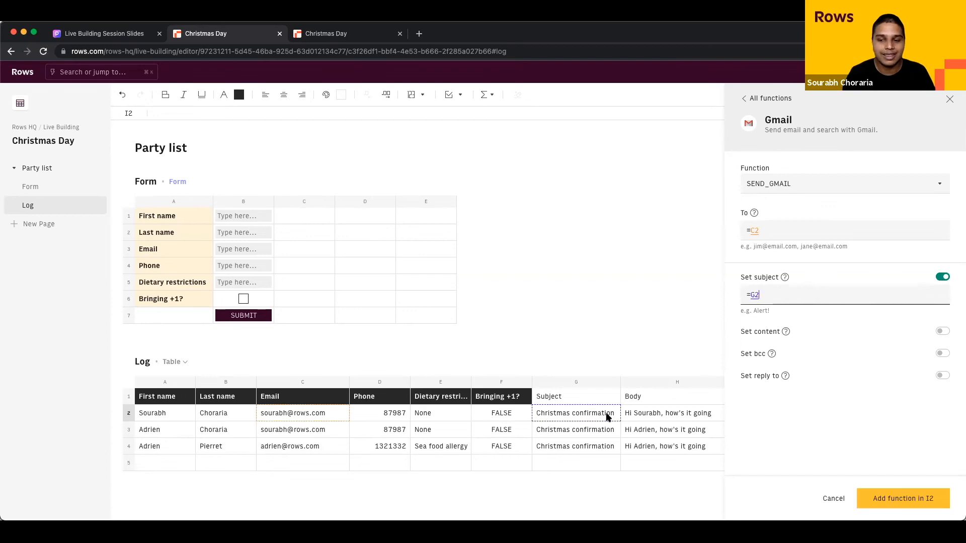
Step: Enable the email content as =H2 and add the function to I2
{"action": "left_click", "coordinate": [942, 331]}
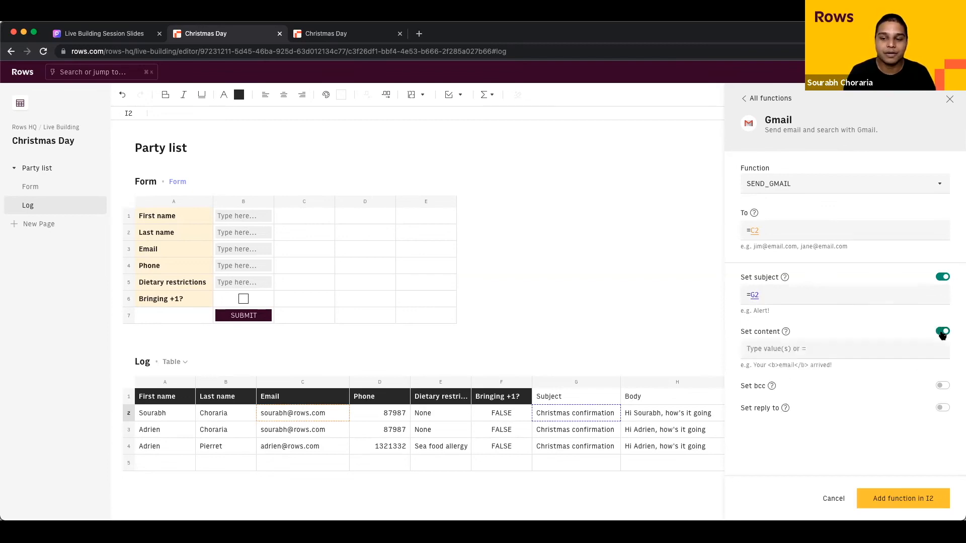
{"action": "left_click", "coordinate": [824, 352]}
{"action": "type", "text": "=H2"}
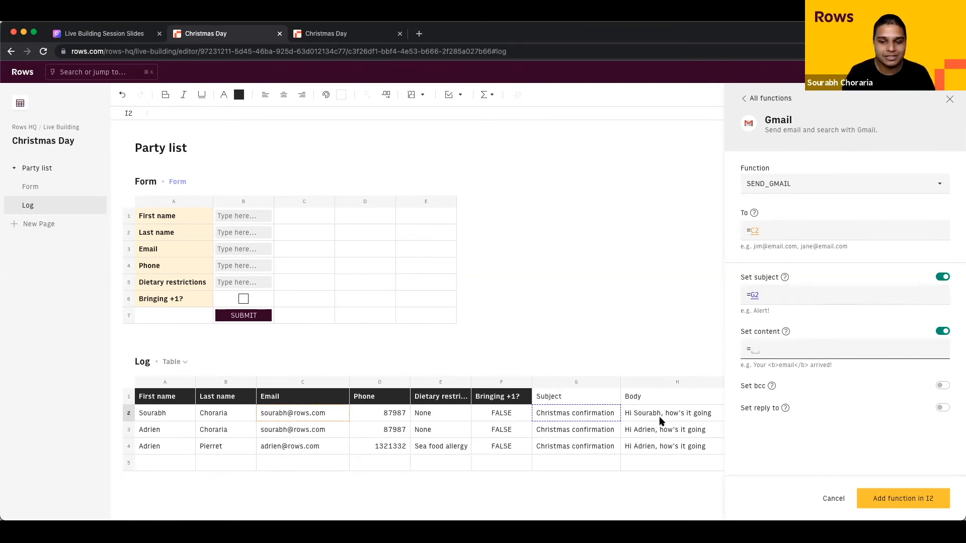
{"action": "right_click", "coordinate": [660, 420]}
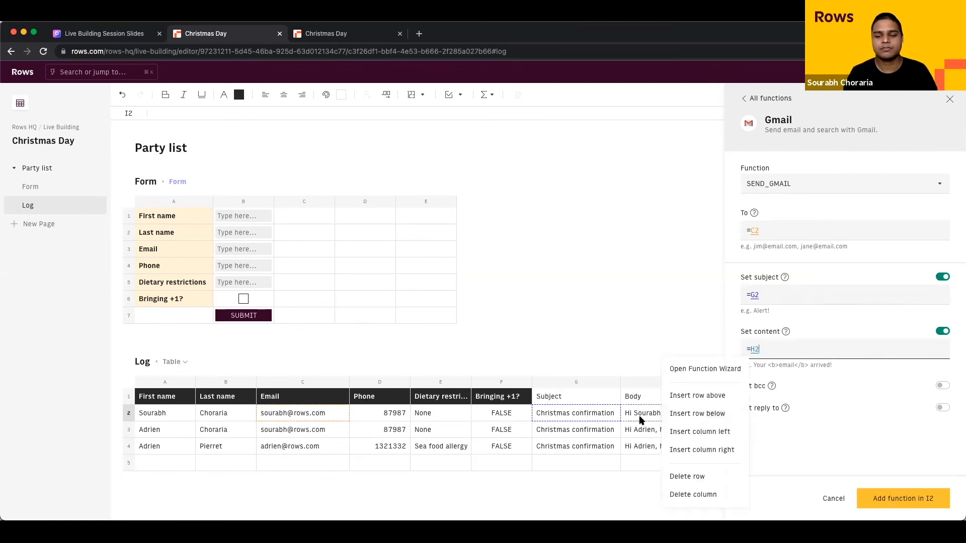
{"action": "left_click", "coordinate": [644, 420]}
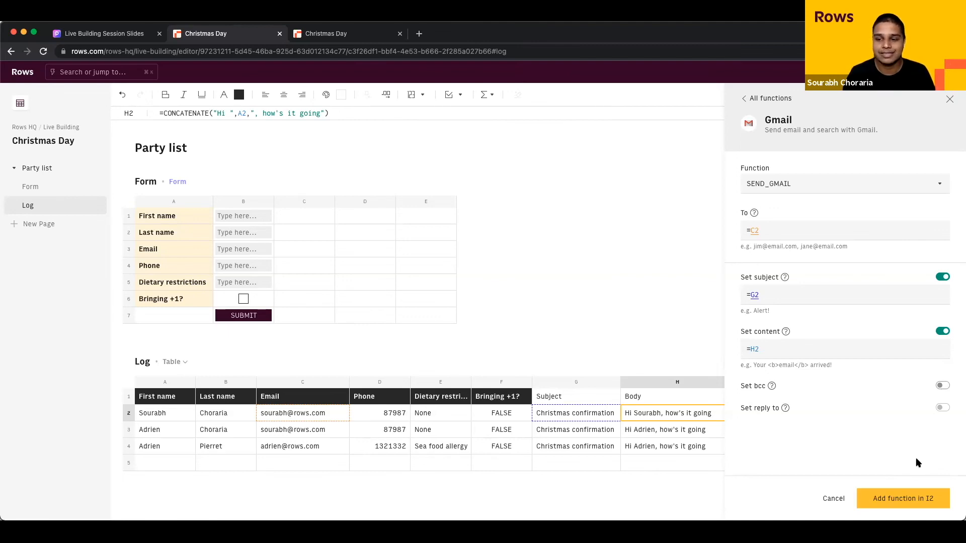
{"action": "left_click", "coordinate": [897, 498]}
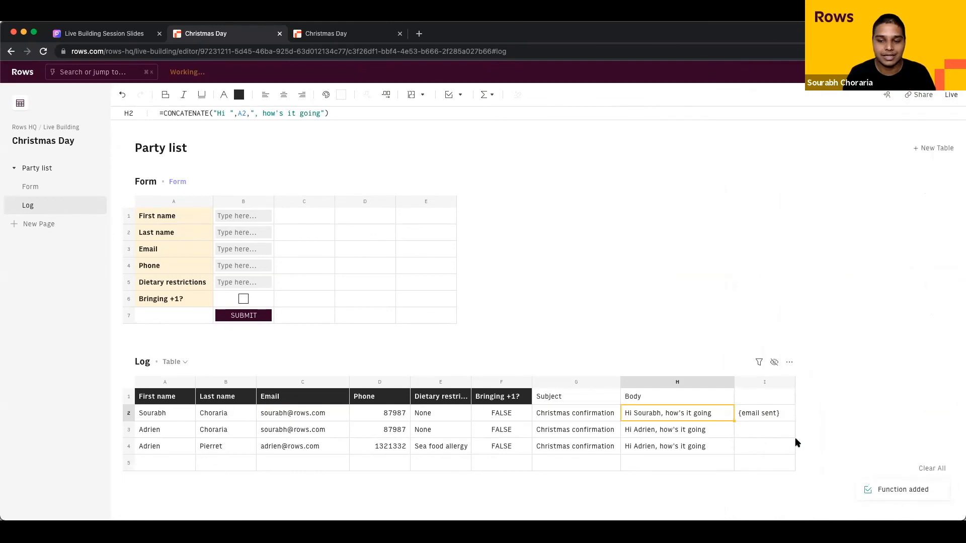
{"action": "left_click", "coordinate": [765, 419]}
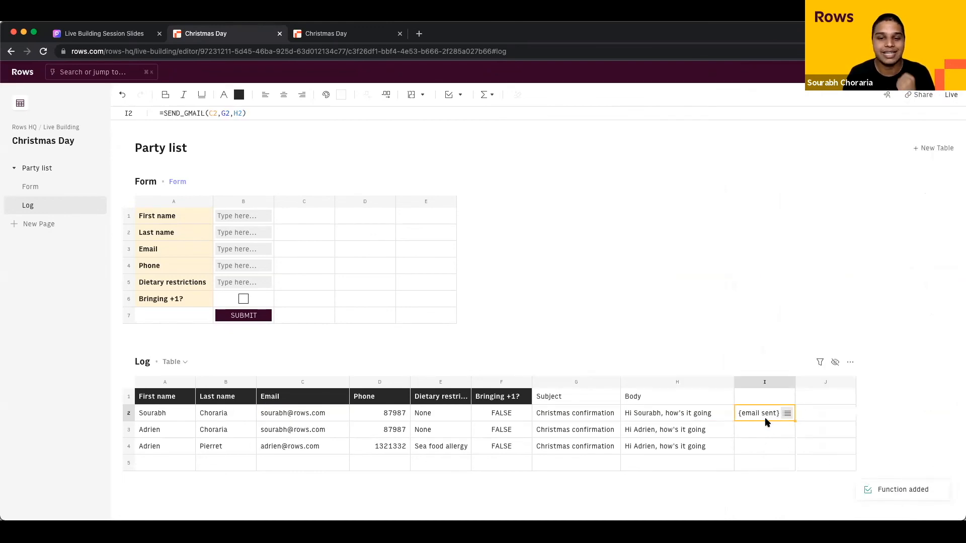
{"action": "left_click", "coordinate": [785, 414]}
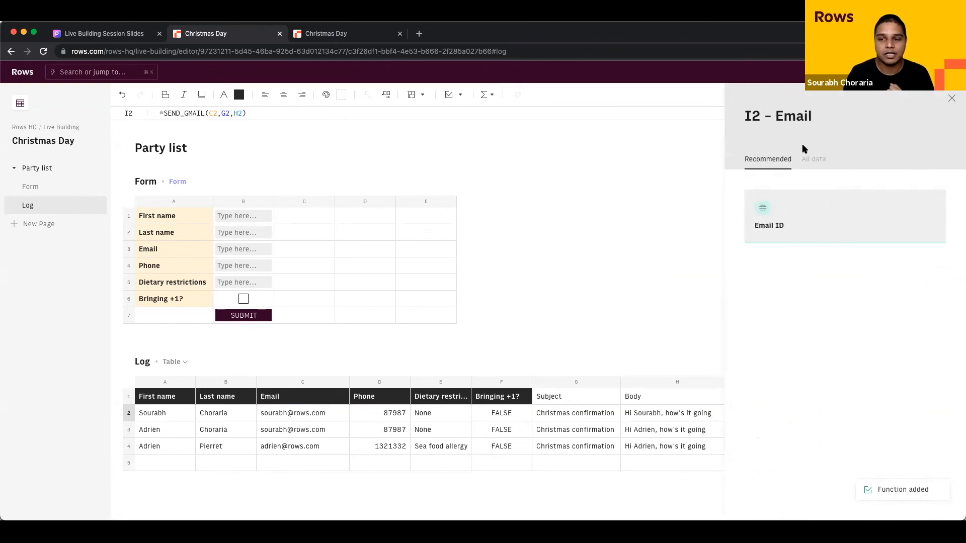
{"action": "left_click", "coordinate": [810, 157]}
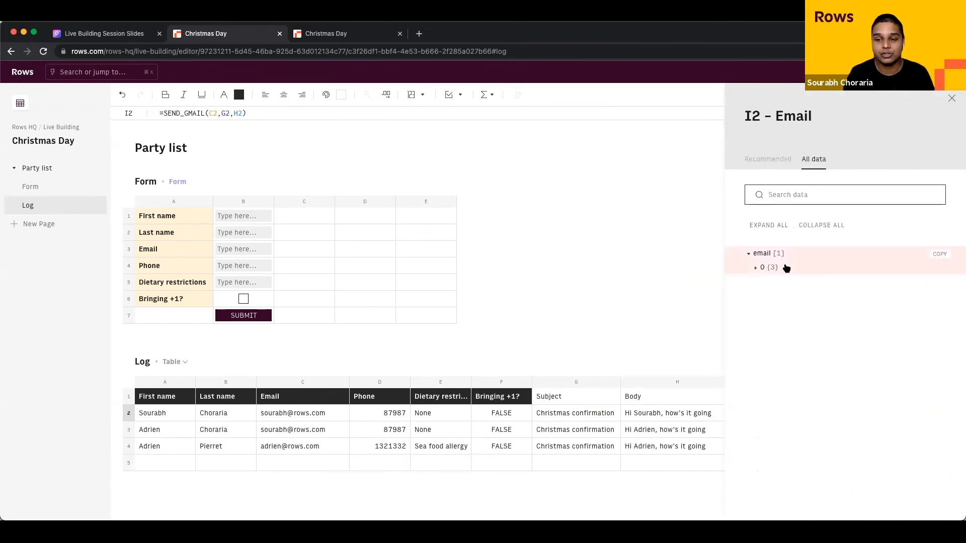
{"action": "left_click", "coordinate": [786, 268]}
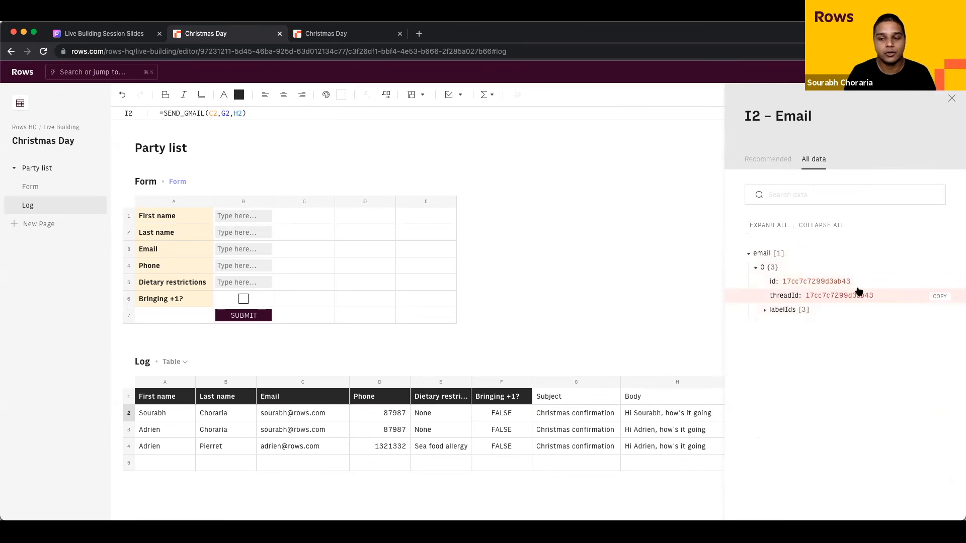
{"action": "left_click", "coordinate": [950, 99]}
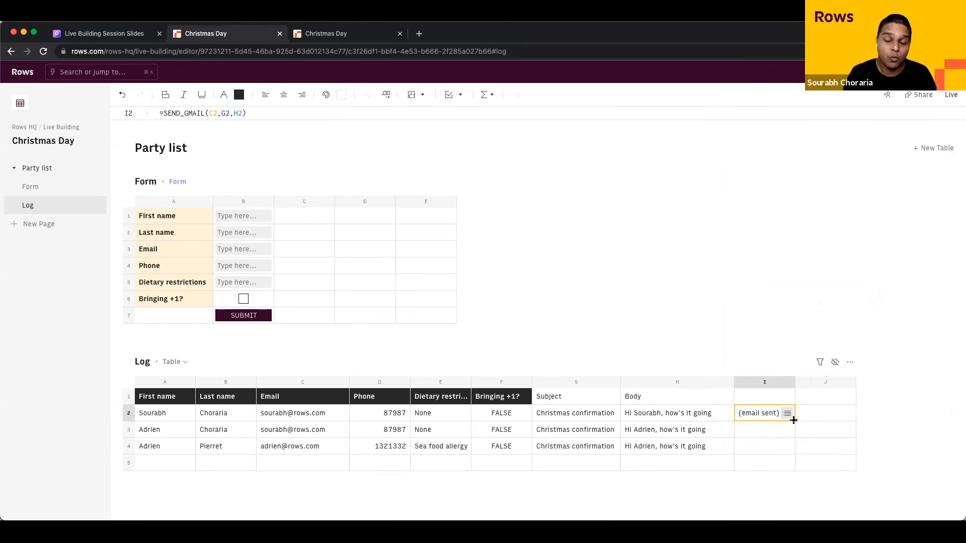
Step: Fill =SEND_GMAIL(C2,G2,H2) from I2 down to I4 so all three guests get emailed
{"action": "left_click_drag", "start_coordinate": [793, 420], "coordinate": [793, 443]}
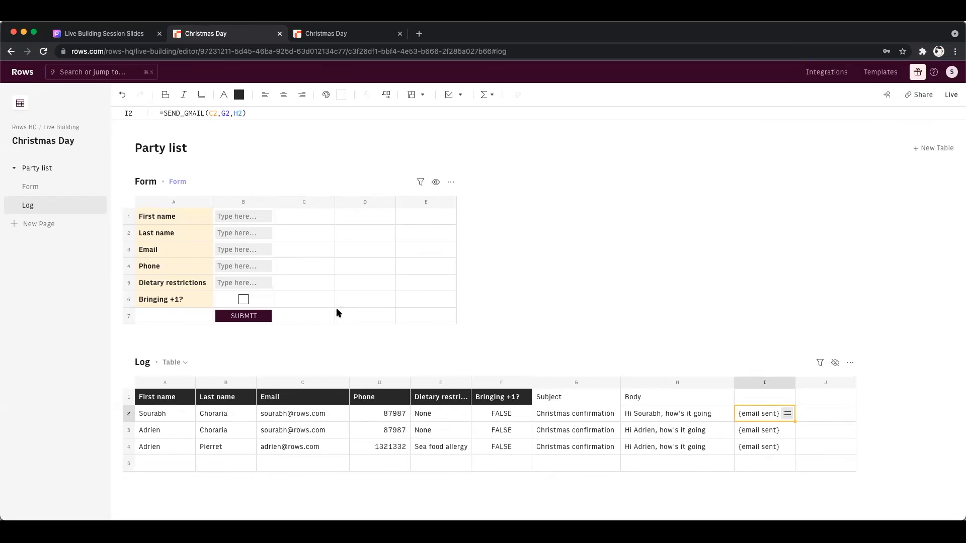
Step: Preview the party list's live form page, return to the editor, select D2, then open Integrations in a new tab
{"action": "left_click", "coordinate": [951, 94]}
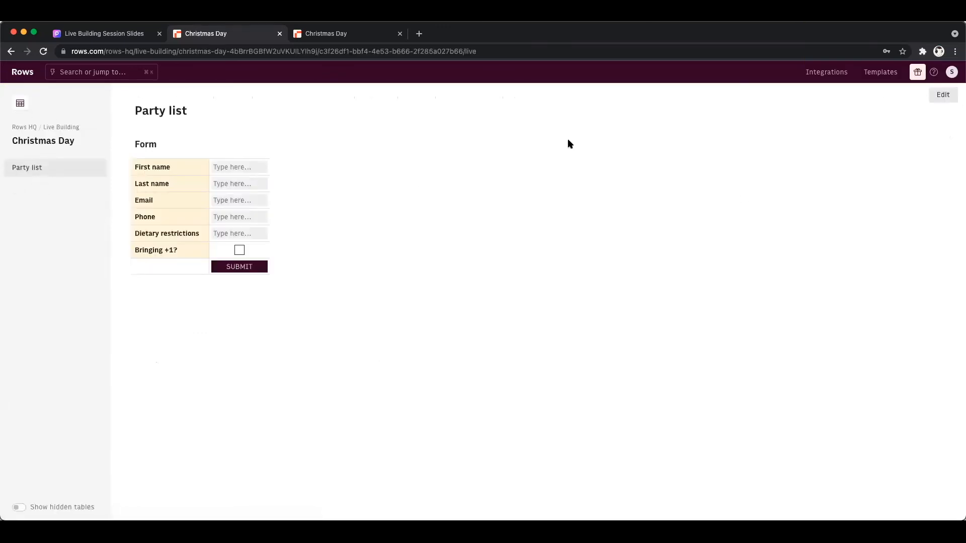
{"action": "left_click", "coordinate": [940, 95]}
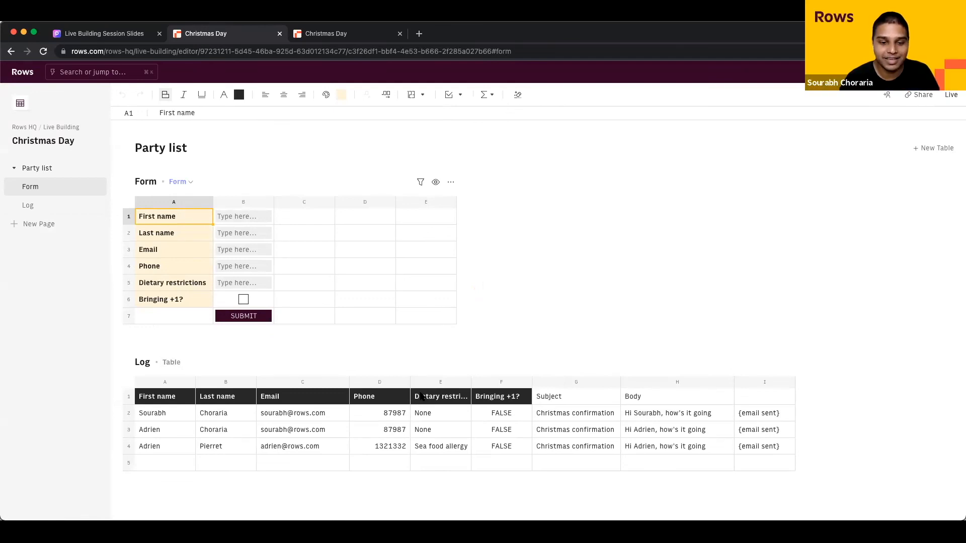
{"action": "left_click", "coordinate": [398, 417]}
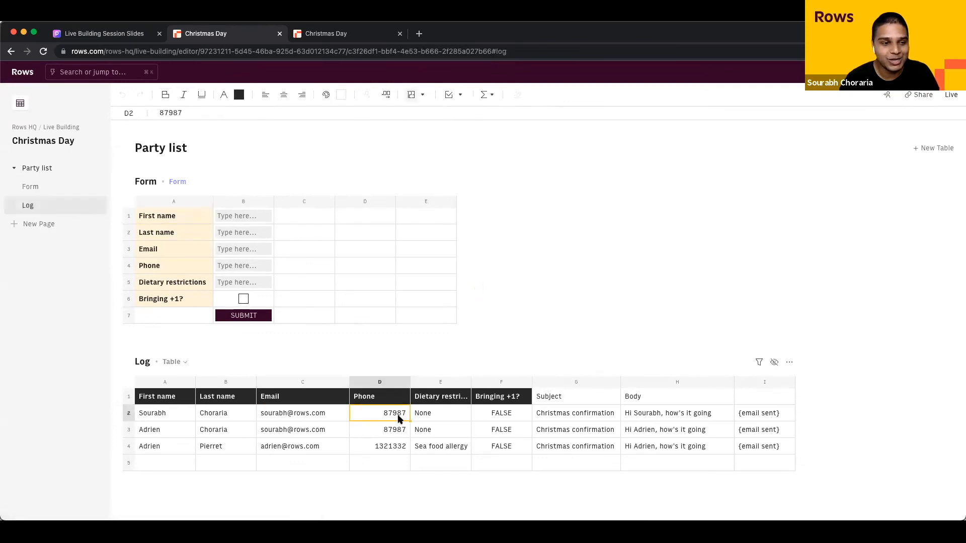
{"action": "left_click", "coordinate": [825, 72], "text": "super"}
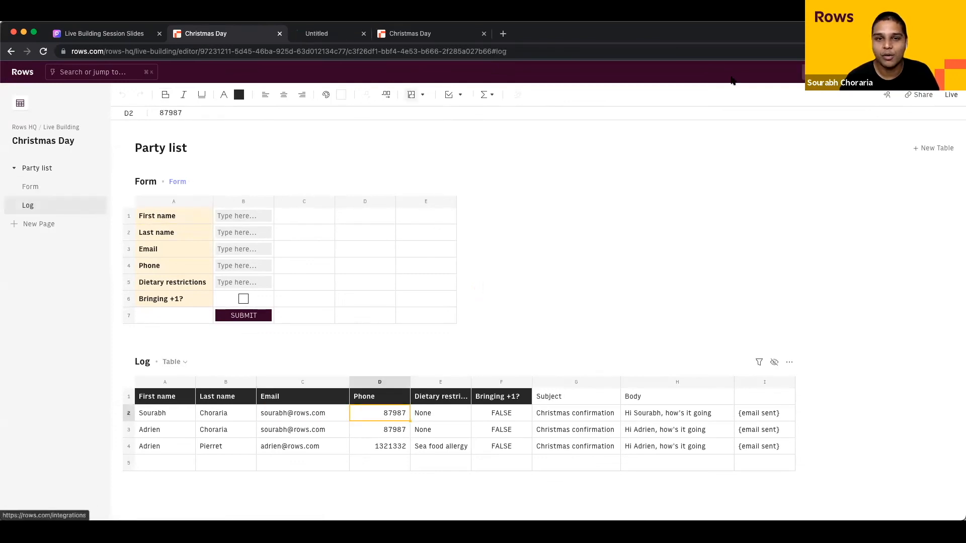
Step: On the new Integrations tab, filter to the Messaging category and open the Twilio integration page
{"action": "key", "text": "ctrl+Tab"}
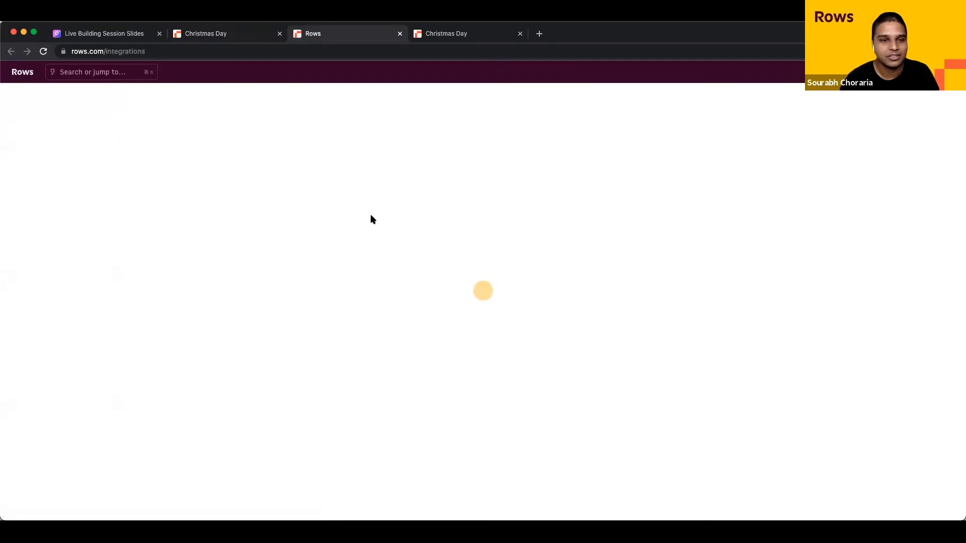
{"action": "scroll", "coordinate": [197, 244], "scroll_direction": "down", "scroll_amount": 3}
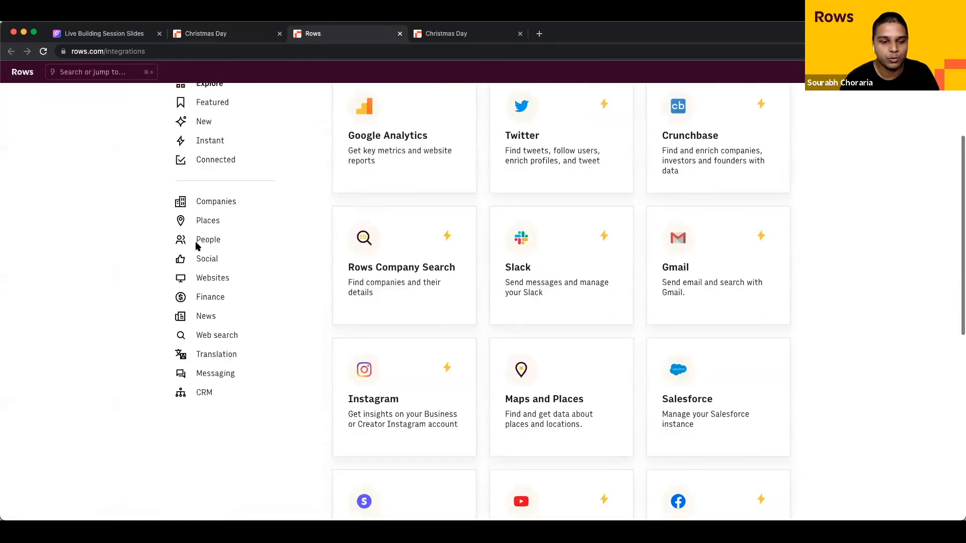
{"action": "left_click", "coordinate": [214, 373]}
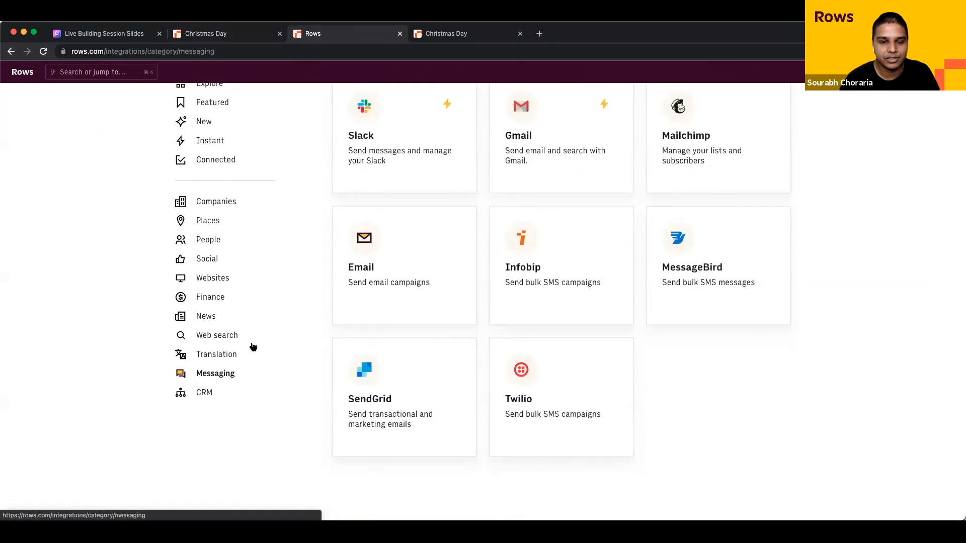
{"action": "scroll", "coordinate": [254, 339], "scroll_direction": "up", "scroll_amount": 2}
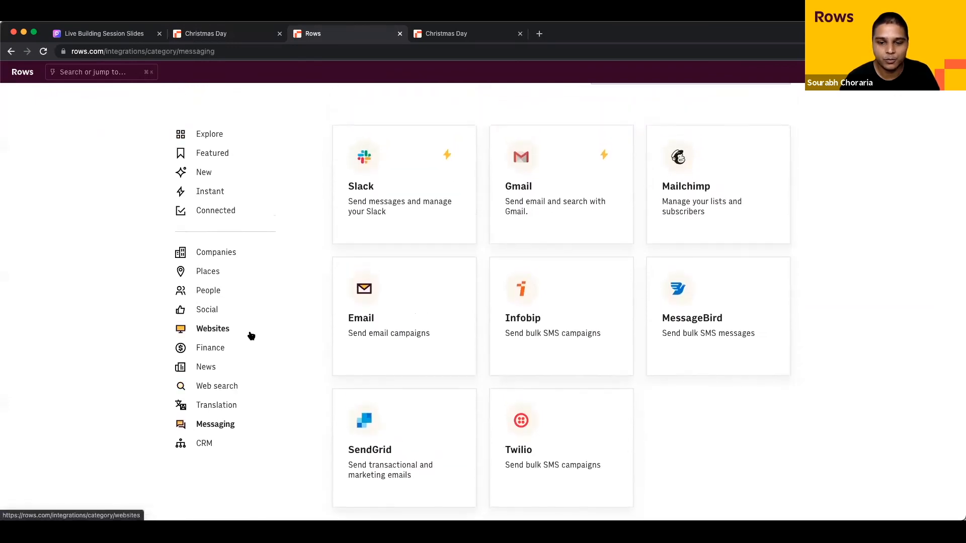
{"action": "scroll", "coordinate": [250, 335], "scroll_direction": "down", "scroll_amount": 1}
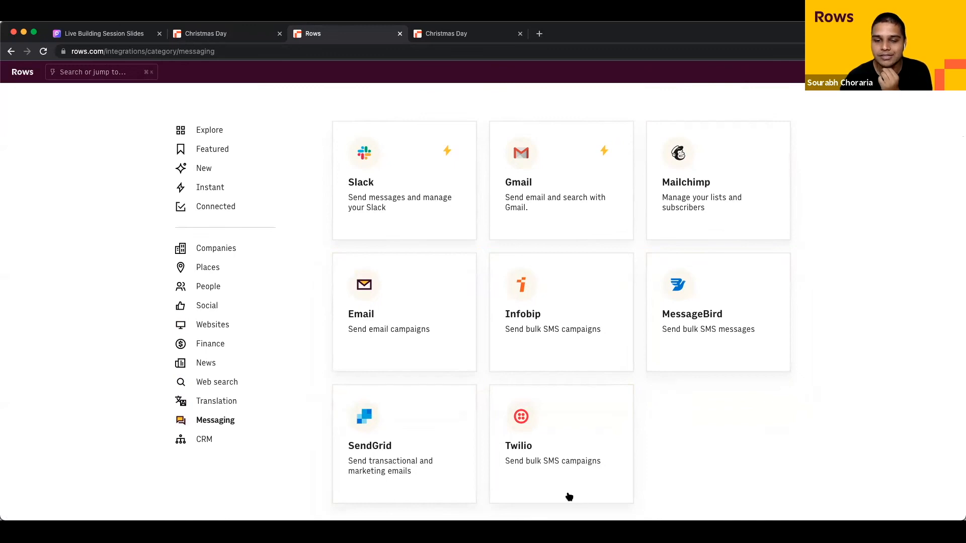
{"action": "left_click", "coordinate": [594, 461]}
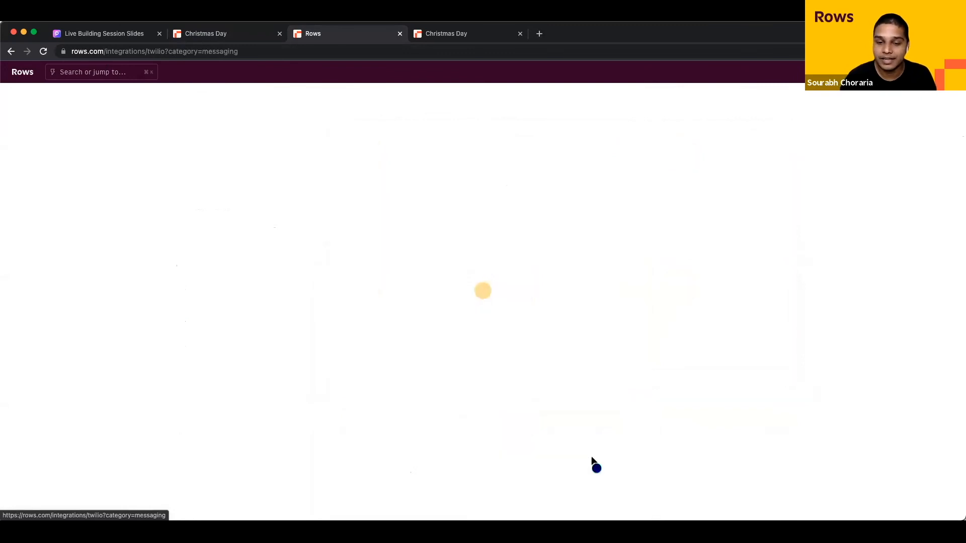
Step: Review Twilio's SMS functions, go back to Messaging, then return to the Christmas Day spreadsheet
{"action": "scroll", "coordinate": [424, 328], "scroll_direction": "down", "scroll_amount": 5}
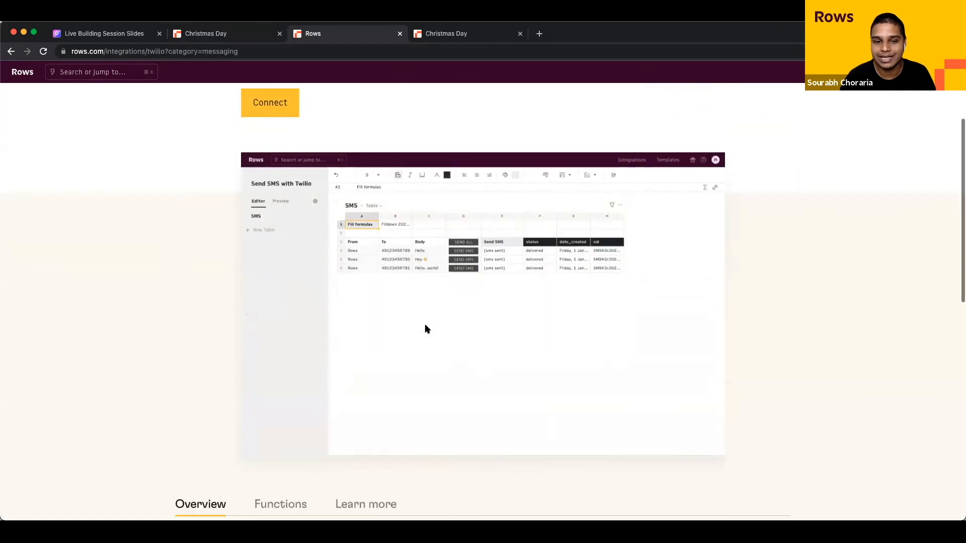
{"action": "left_click", "coordinate": [275, 345]}
{"action": "scroll", "coordinate": [330, 349], "scroll_direction": "down", "scroll_amount": 1}
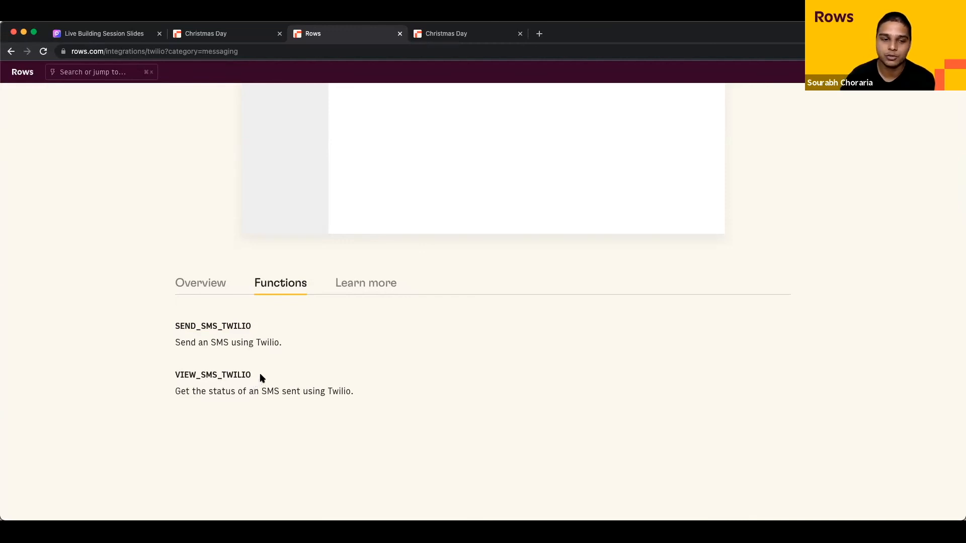
{"action": "scroll", "coordinate": [269, 373], "scroll_direction": "up", "scroll_amount": 5}
{"action": "scroll", "coordinate": [268, 373], "scroll_direction": "up", "scroll_amount": 1}
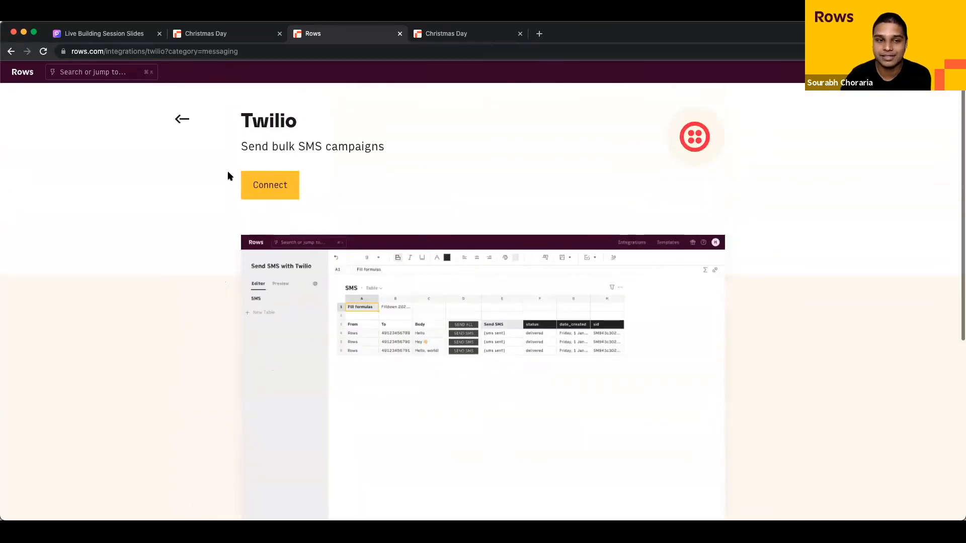
{"action": "left_click", "coordinate": [181, 118]}
{"action": "left_click", "coordinate": [240, 36]}
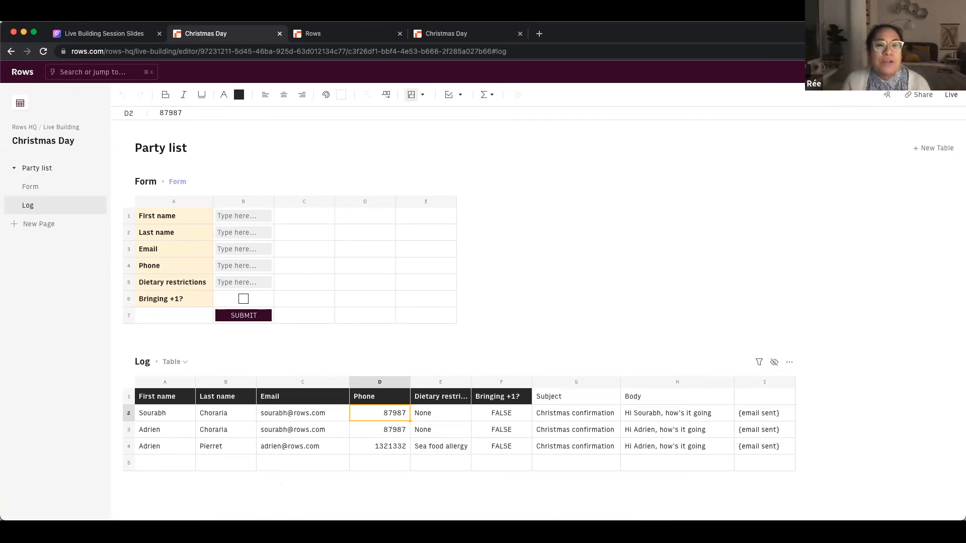
Step: Show the Live Building Session Slides full screen and advance to slide 3, 'Why use Rows forms?'
{"action": "left_click", "coordinate": [104, 36]}
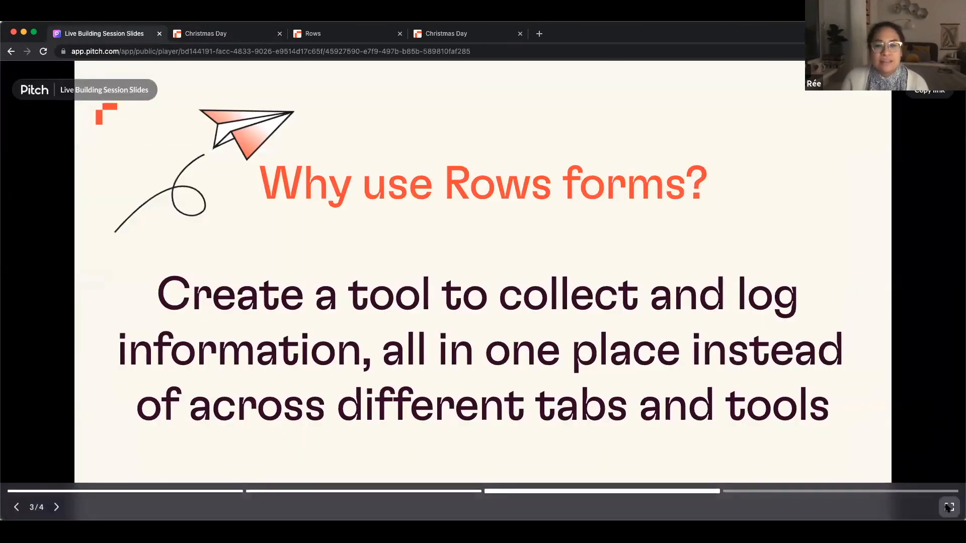
{"action": "key", "text": "f"}
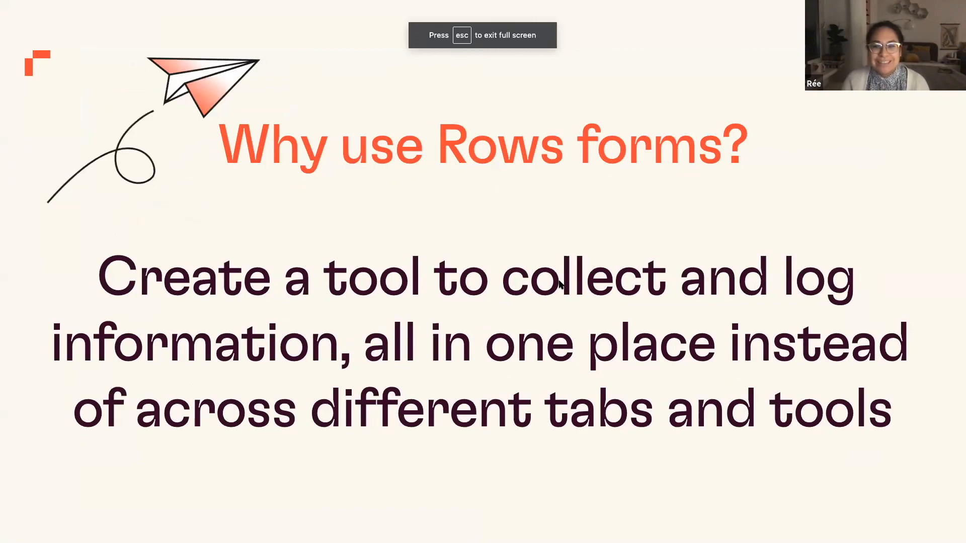
{"action": "key", "text": "Right"}
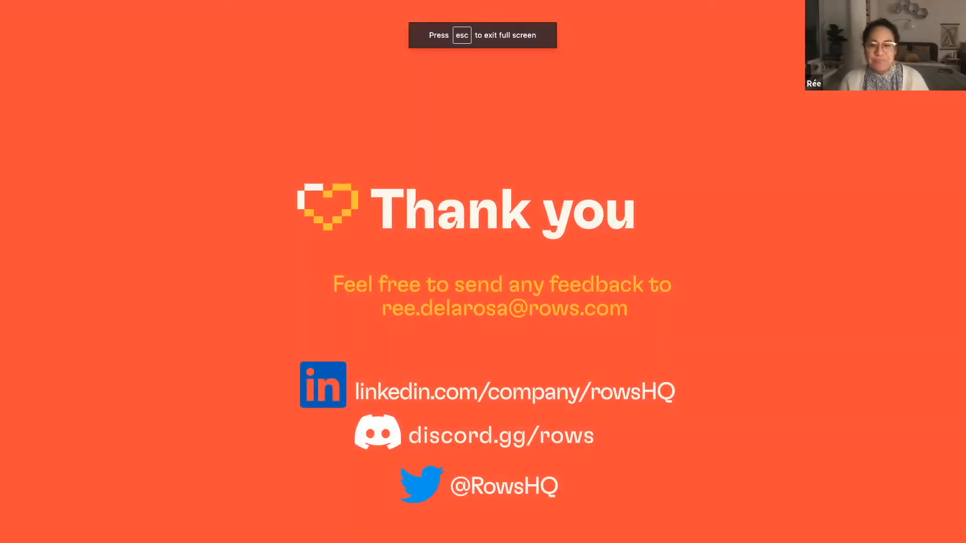